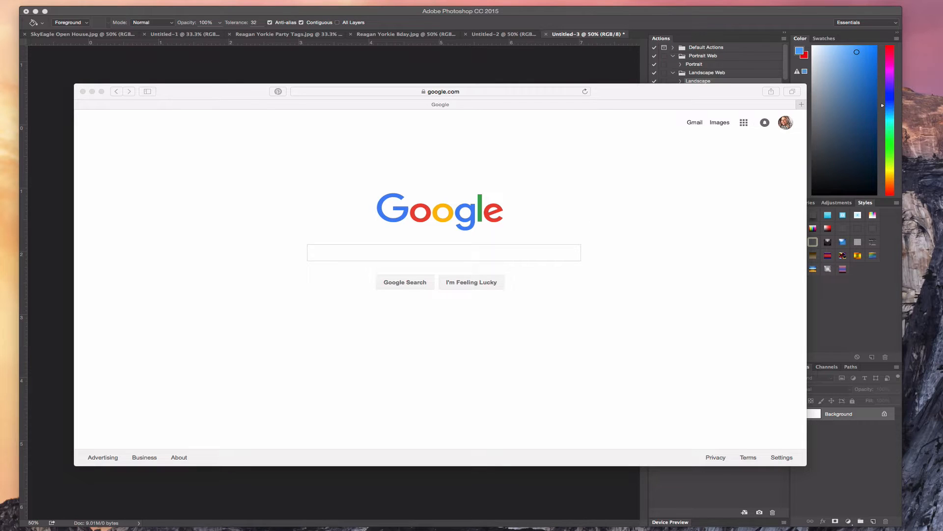
# Search Google for "dinosaur"
pyautogui.click(414, 256)
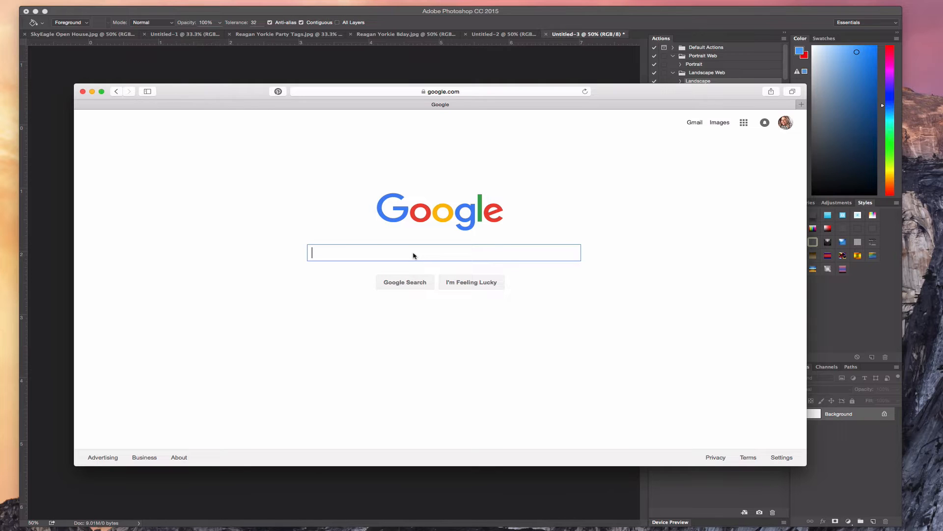
pyautogui.write('dinaosau')
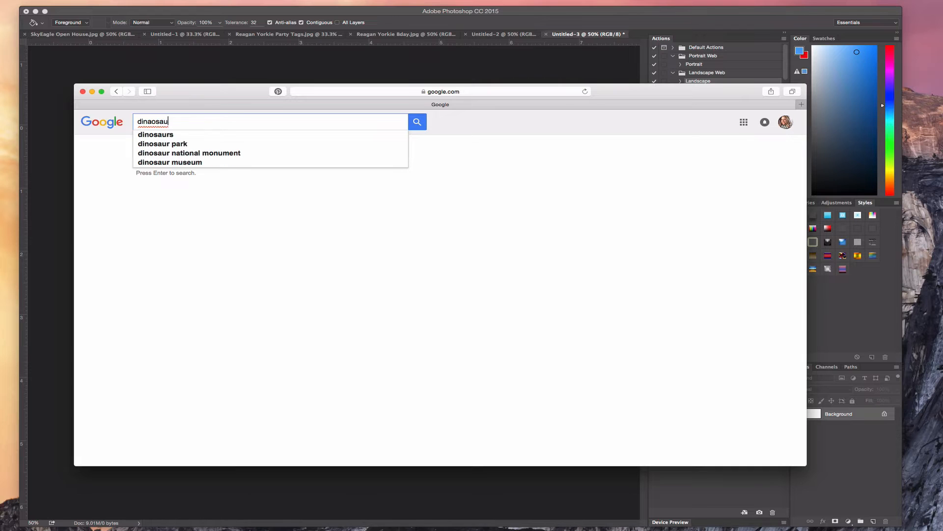
pyautogui.press('BackSpace')
pyautogui.press('BackSpace')
pyautogui.press('BackSpace')
pyautogui.press('BackSpace')
pyautogui.write('osaur')
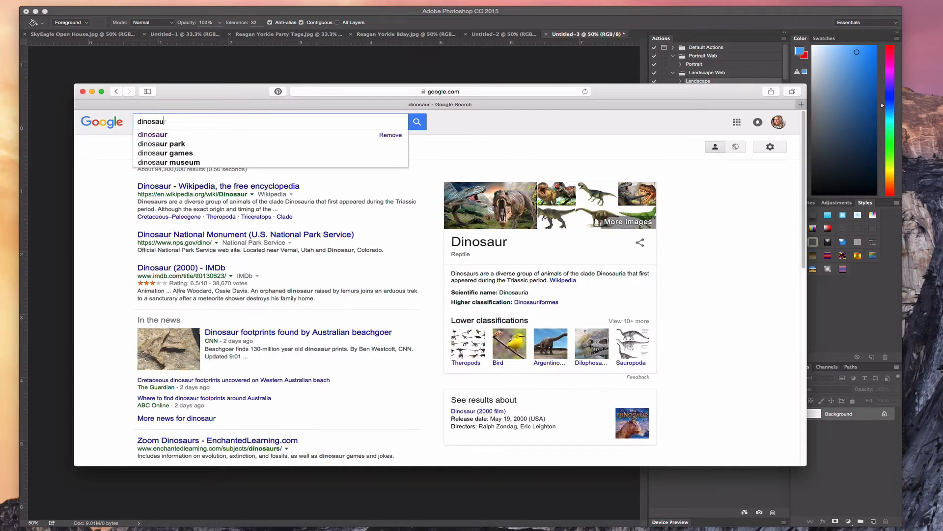
pyautogui.press('Return')
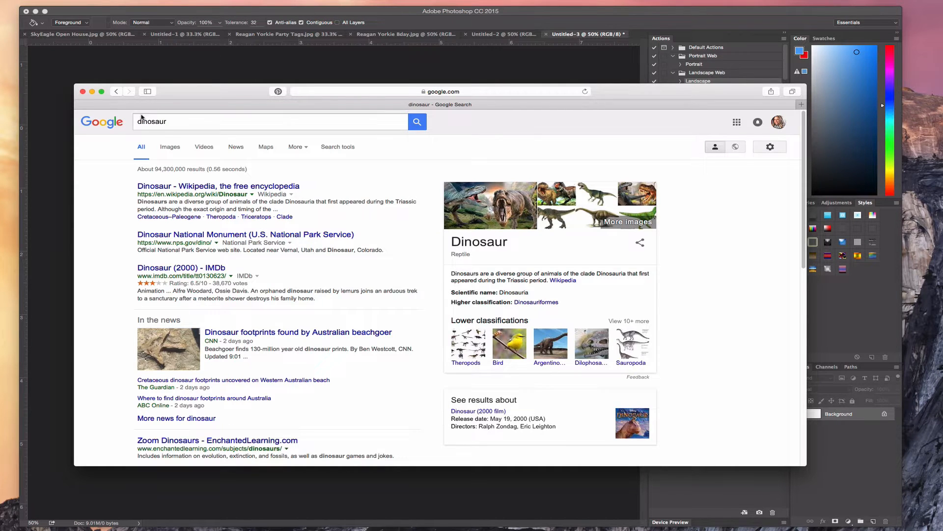
# Switch to the image results for the dinosaur search and limit them to the Large size
pyautogui.click(170, 146)
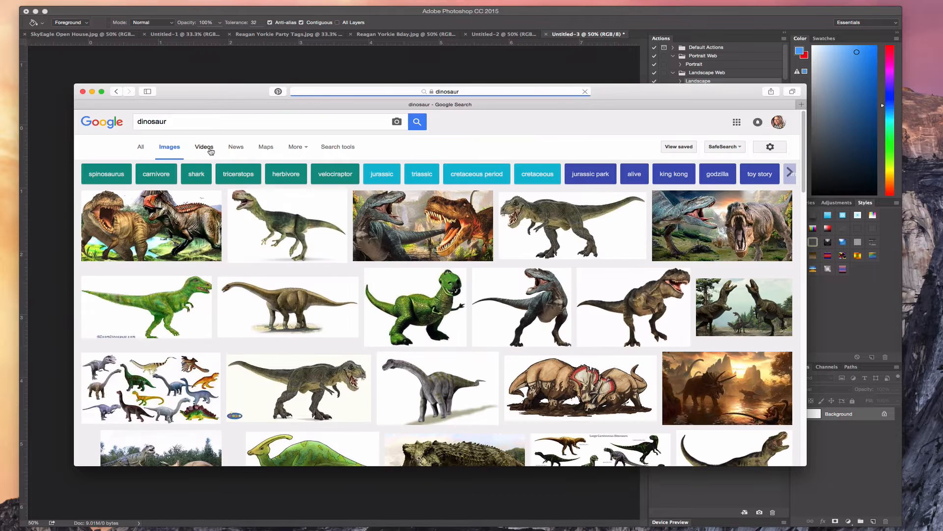
pyautogui.click(332, 149)
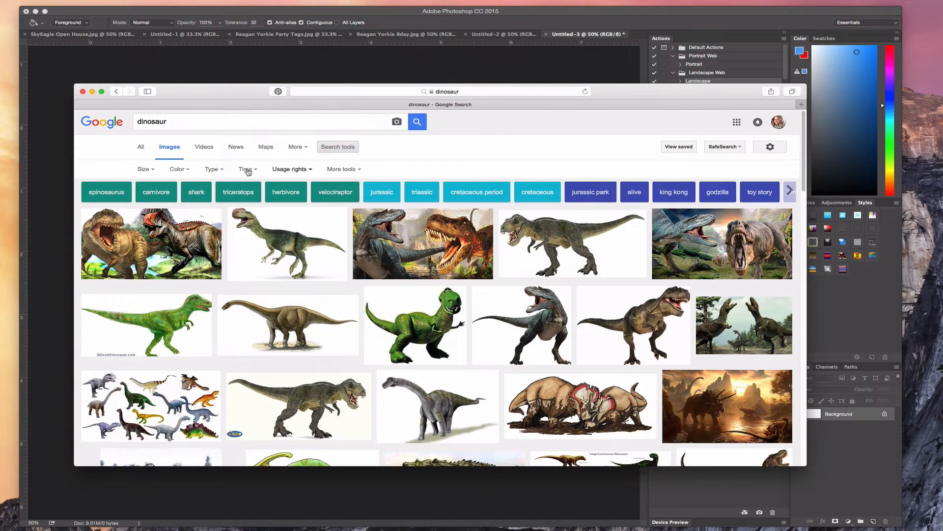
pyautogui.click(144, 169)
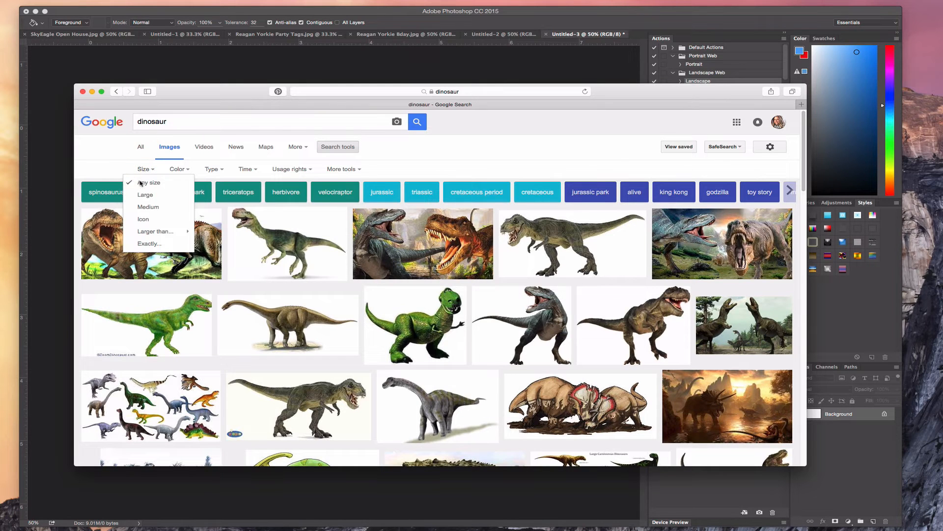
pyautogui.click(144, 195)
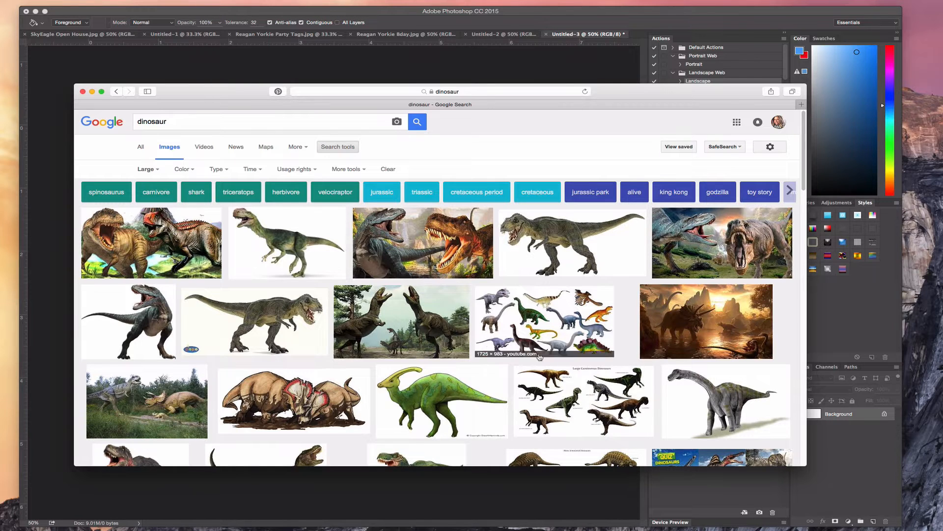
# Browse the large dinosaur images and open the preview of the walking green T-rex from animal-dream.com
pyautogui.scroll(-2, 466, 322)
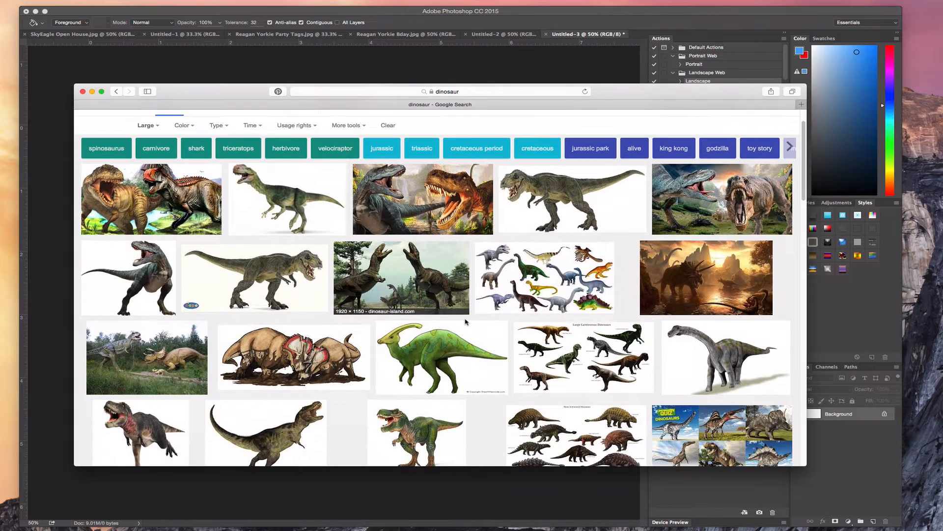
pyautogui.scroll(-5, 466, 322)
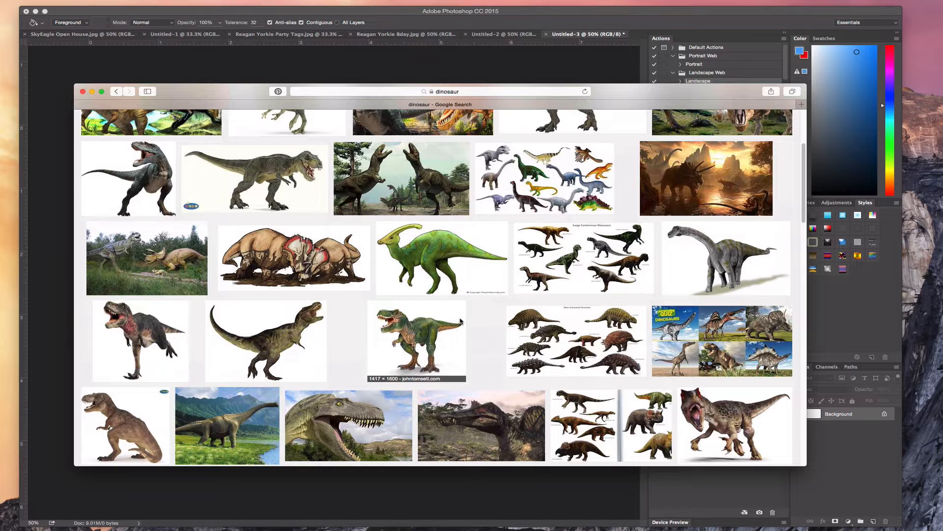
pyautogui.scroll(3, 459, 323)
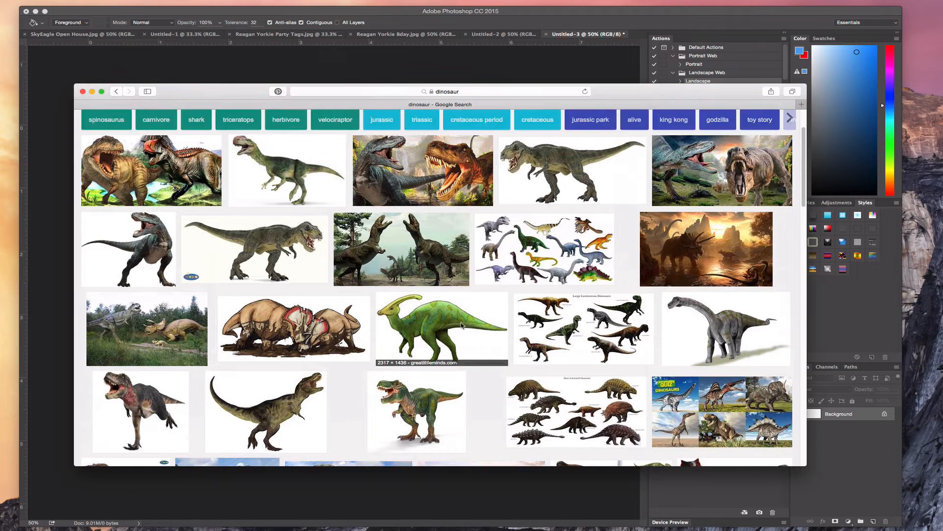
pyautogui.scroll(-3, 431, 318)
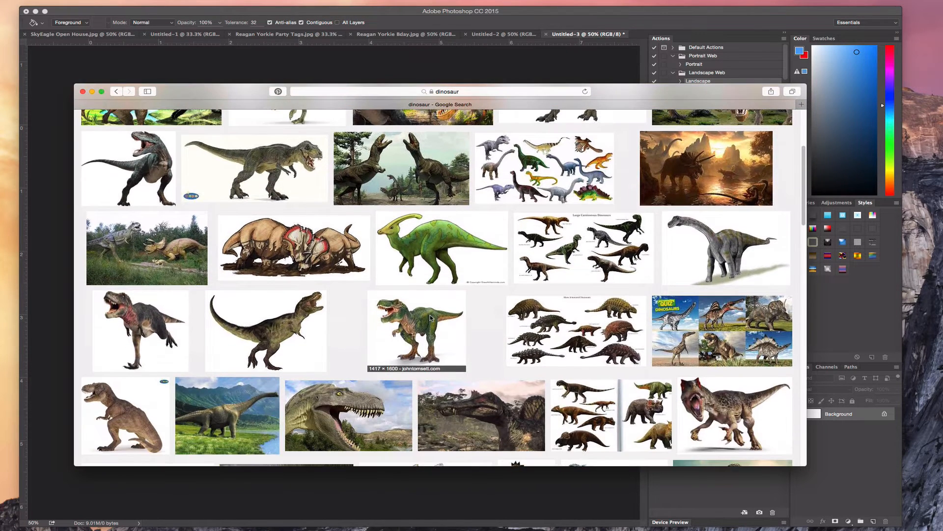
pyautogui.scroll(5, 431, 318)
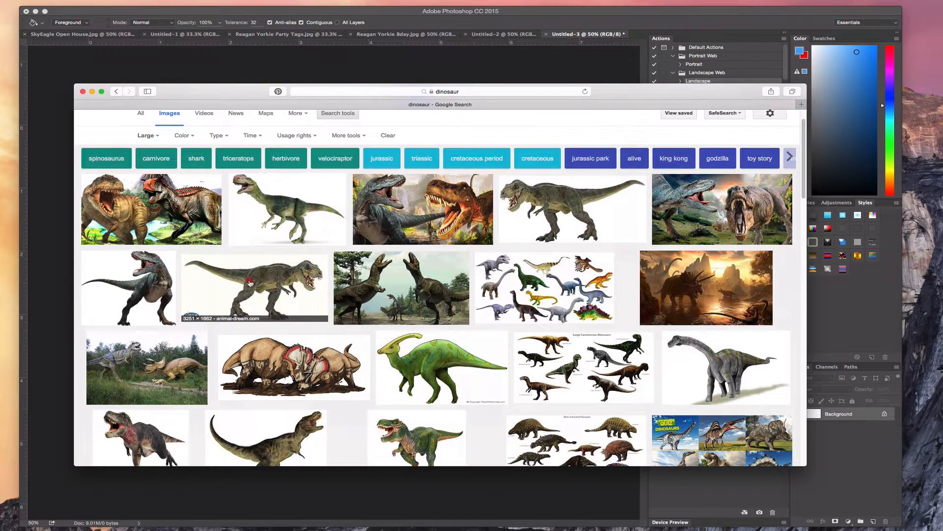
pyautogui.click(251, 283)
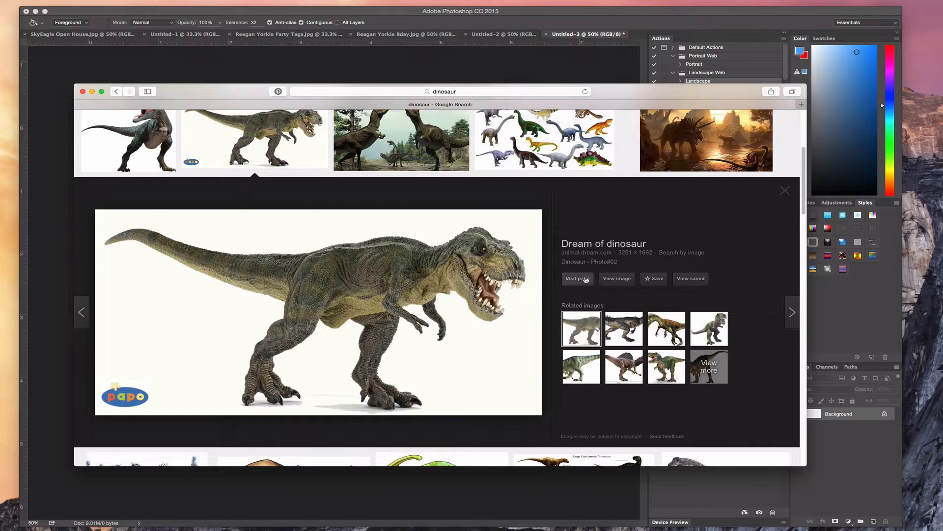
# View the T-rex picture at full size and its source web page, closing each to return to the results
pyautogui.click(617, 279)
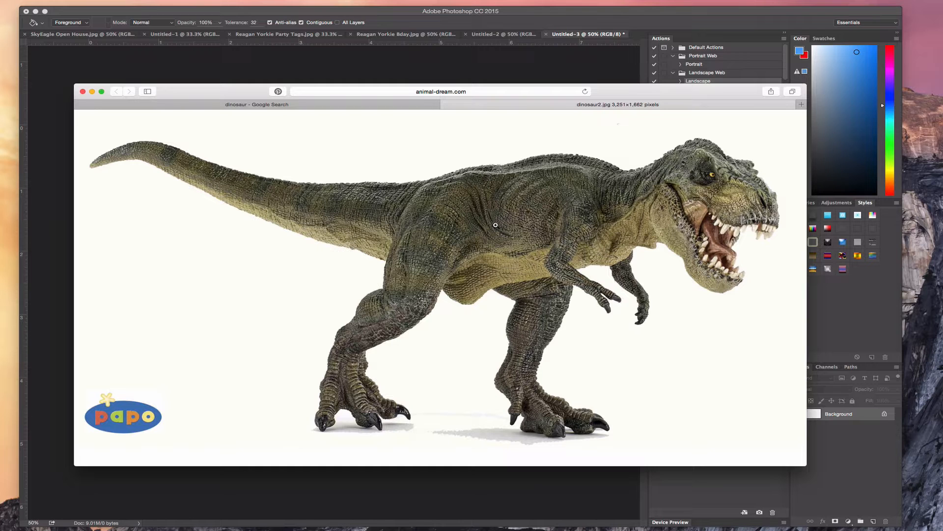
pyautogui.click(447, 105)
pyautogui.click(341, 287)
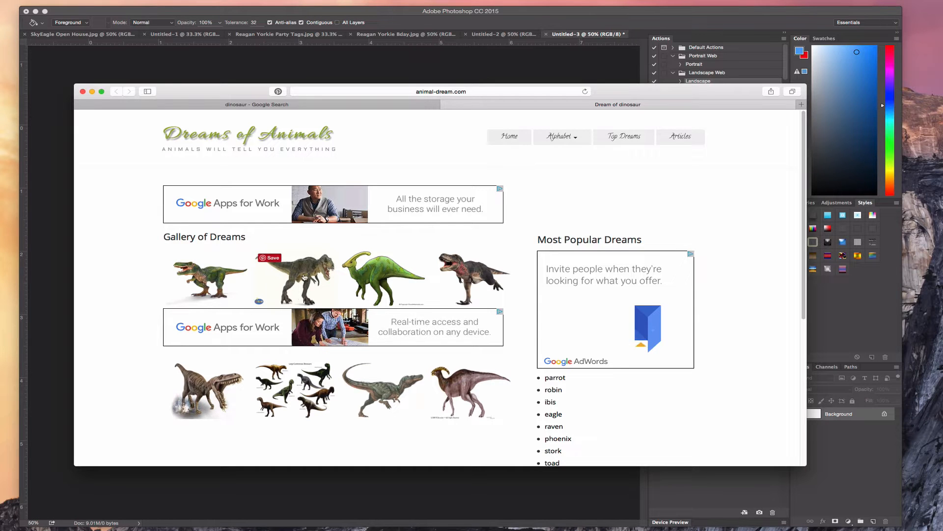
pyautogui.click(446, 104)
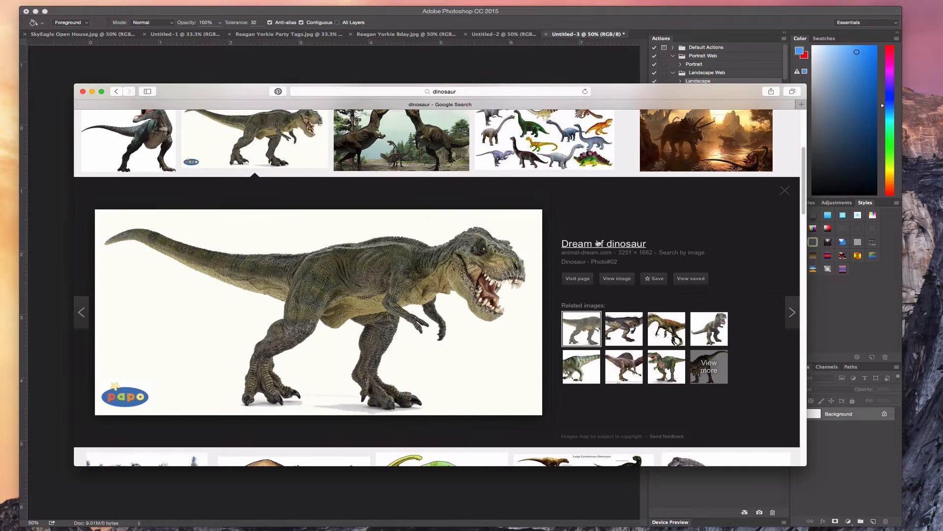
# Open the T-rex picture at full size, save it to the Desktop as dinosaur2, and close its page
pyautogui.click(610, 280)
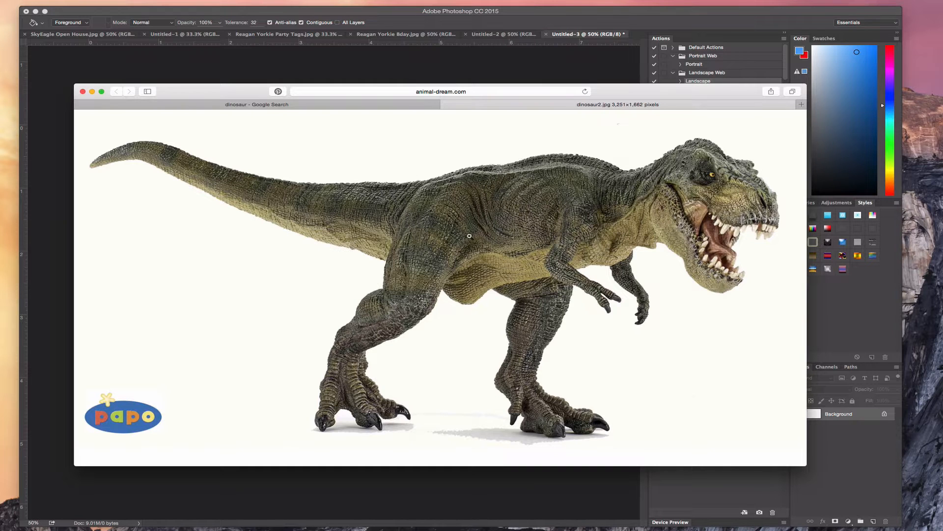
pyautogui.click(458, 222)
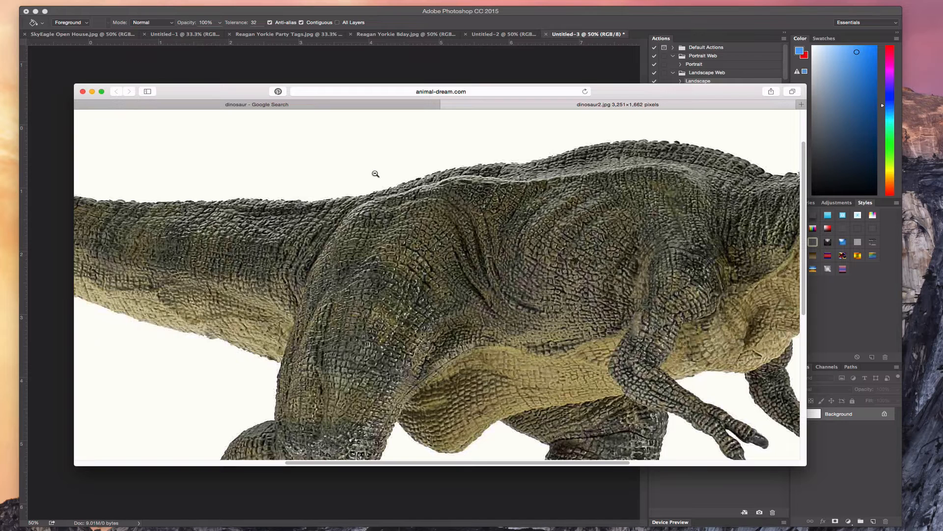
pyautogui.rightClick(431, 249)
pyautogui.click(459, 274)
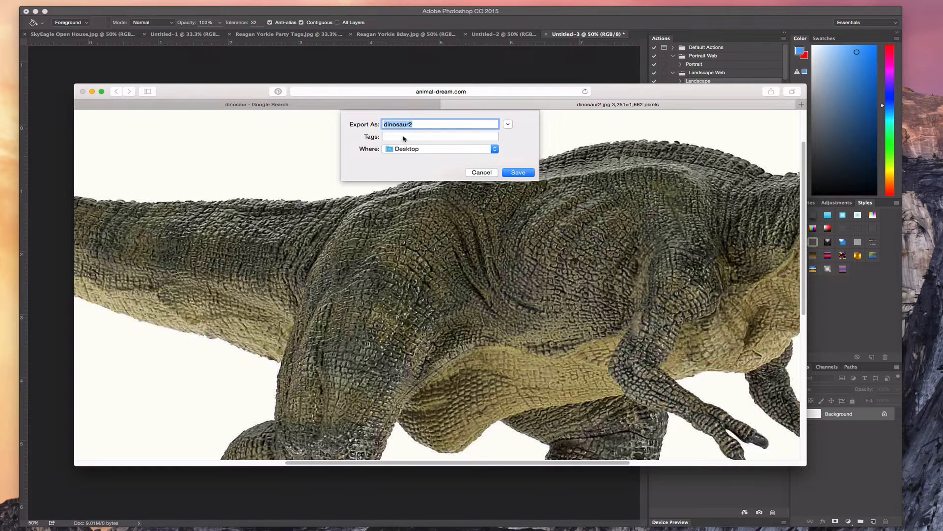
pyautogui.click(520, 173)
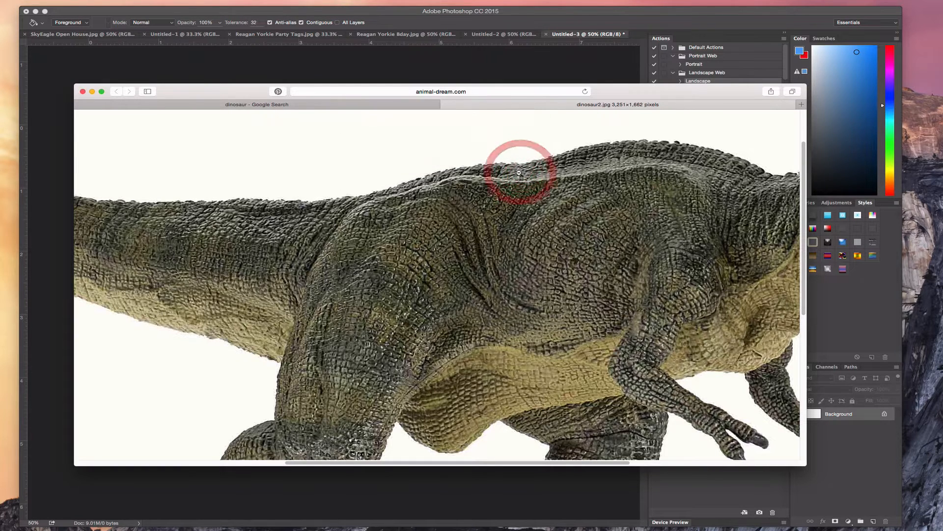
pyautogui.click(445, 104)
# Replace the image search term with "princess" and run the search
pyautogui.scroll(5, 281, 131)
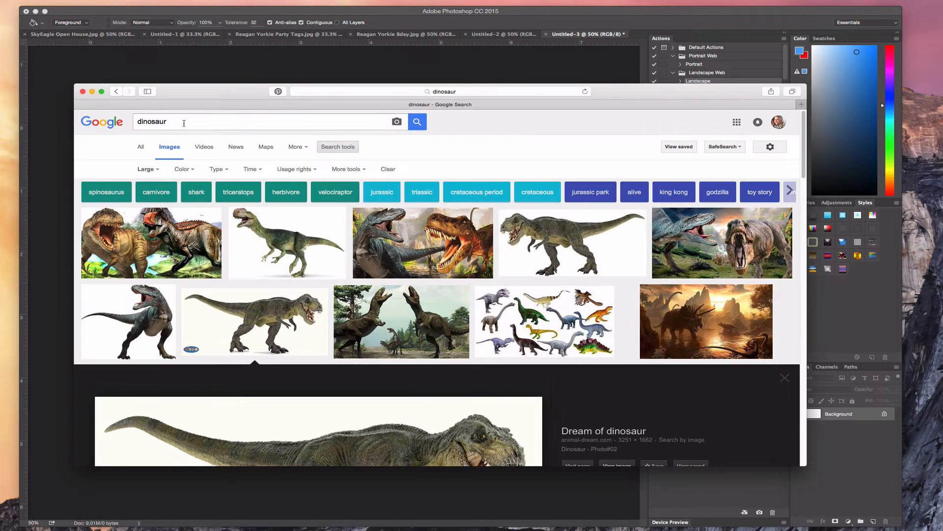
pyautogui.moveTo(183, 121); pyautogui.dragTo(124, 120)
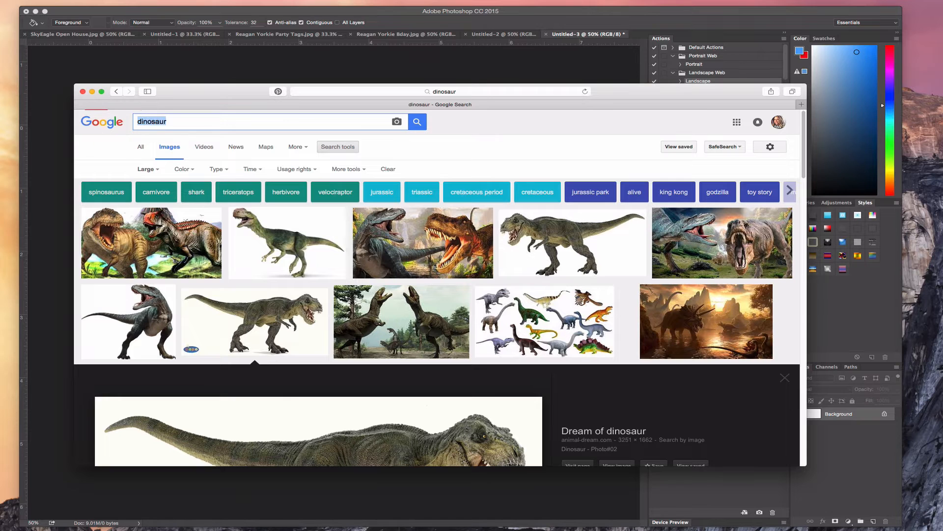
pyautogui.press('BackSpace')
pyautogui.write('princess')
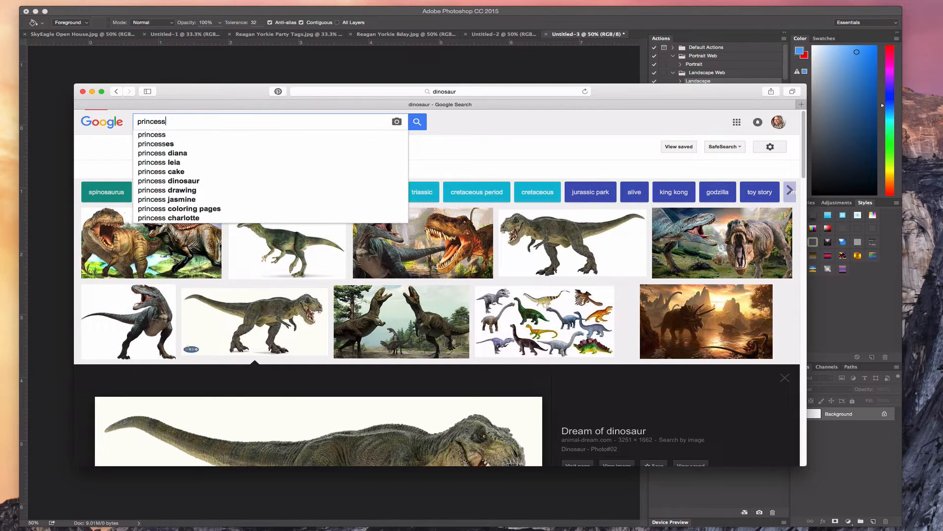
pyautogui.press('Return')
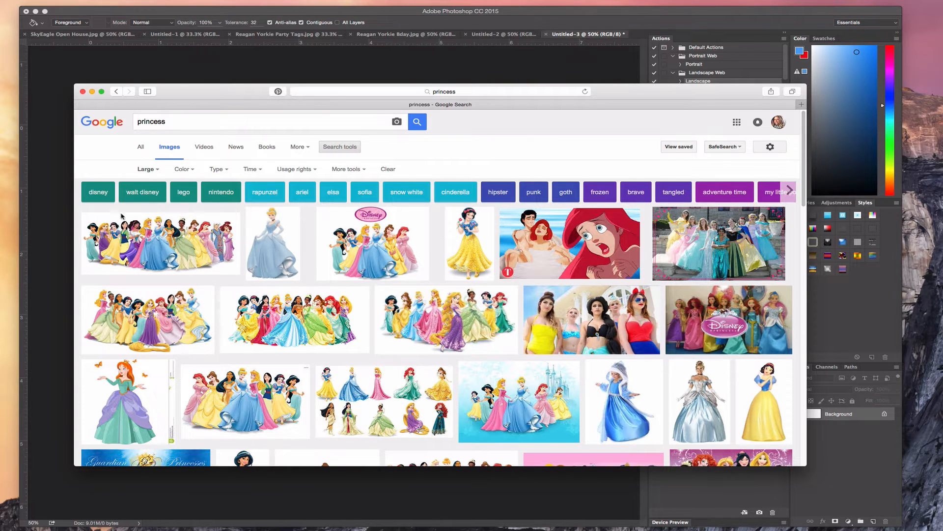
pyautogui.click(168, 122)
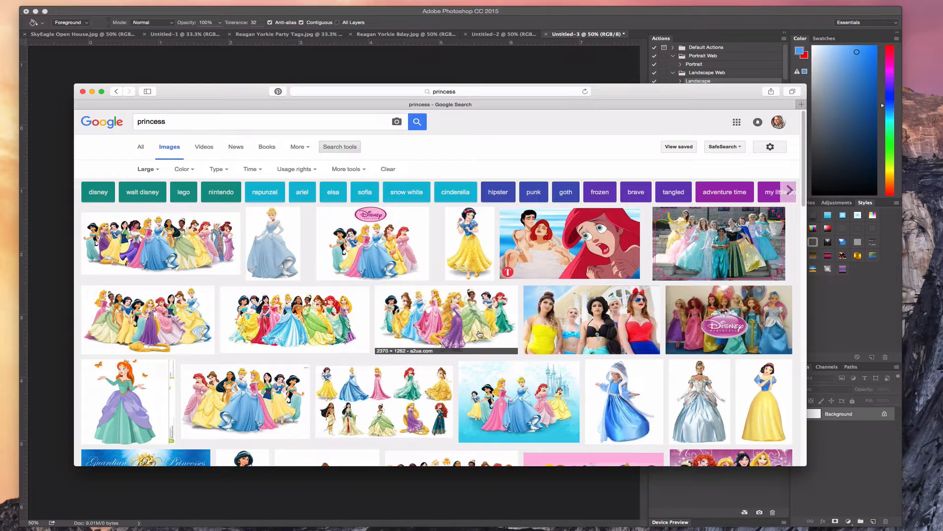
# Browse the princess images and open the preview of the ten-princess group picture from kingofwallpapers.com
pyautogui.scroll(-5, 337, 327)
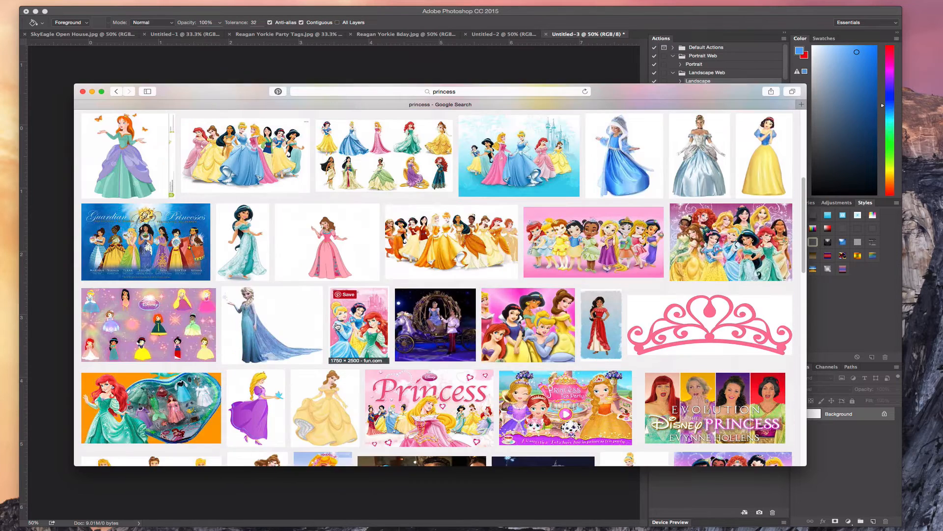
pyautogui.scroll(6, 338, 326)
pyautogui.scroll(-2, 295, 275)
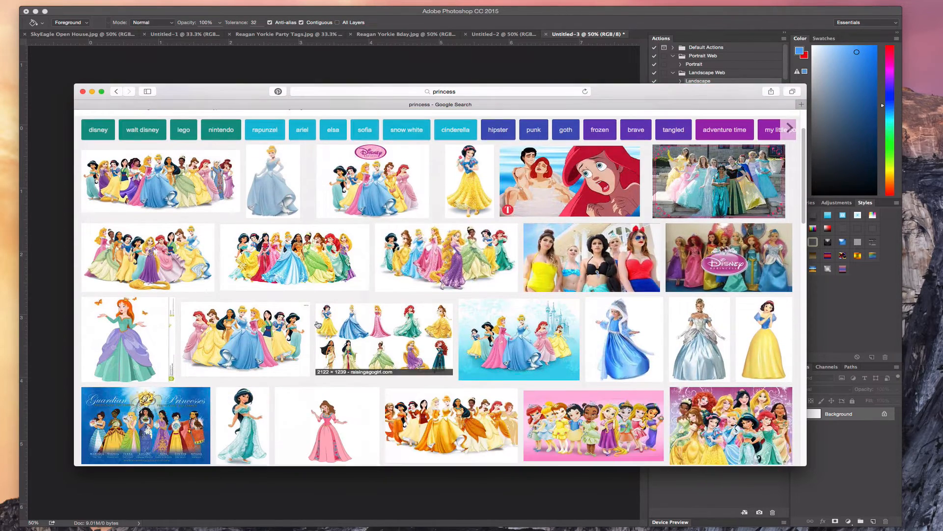
pyautogui.scroll(-5, 485, 347)
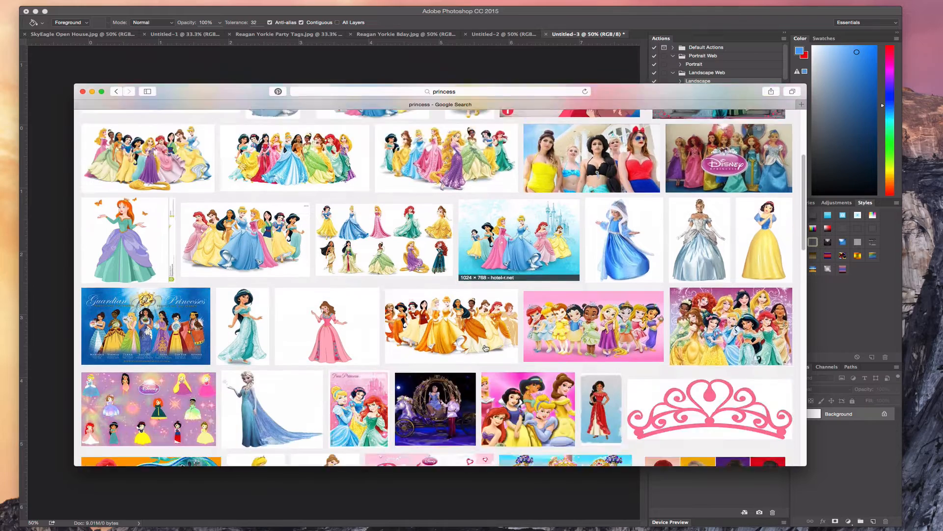
pyautogui.scroll(-4, 484, 347)
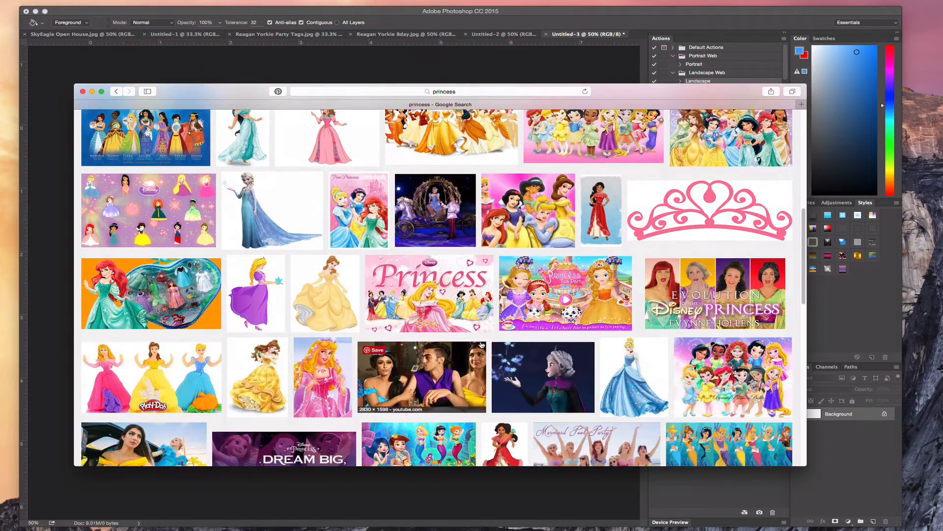
pyautogui.scroll(10, 472, 341)
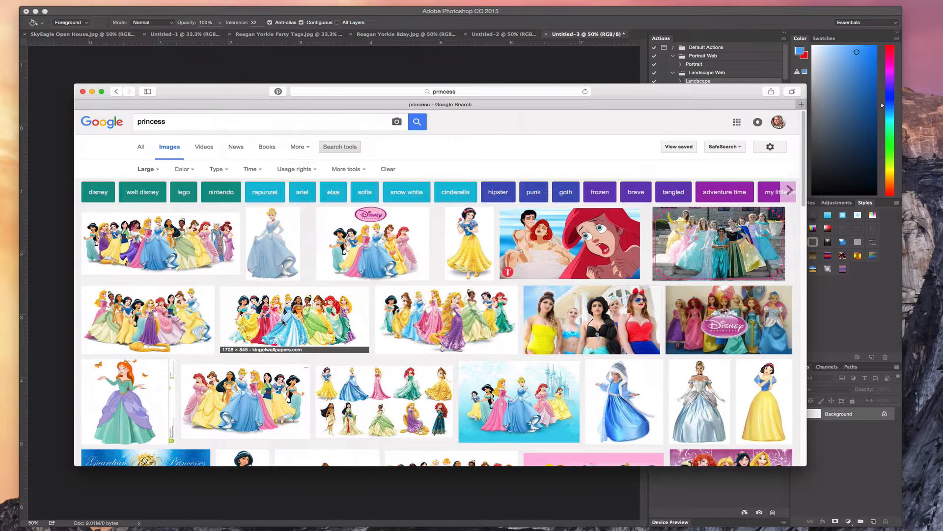
pyautogui.click(291, 320)
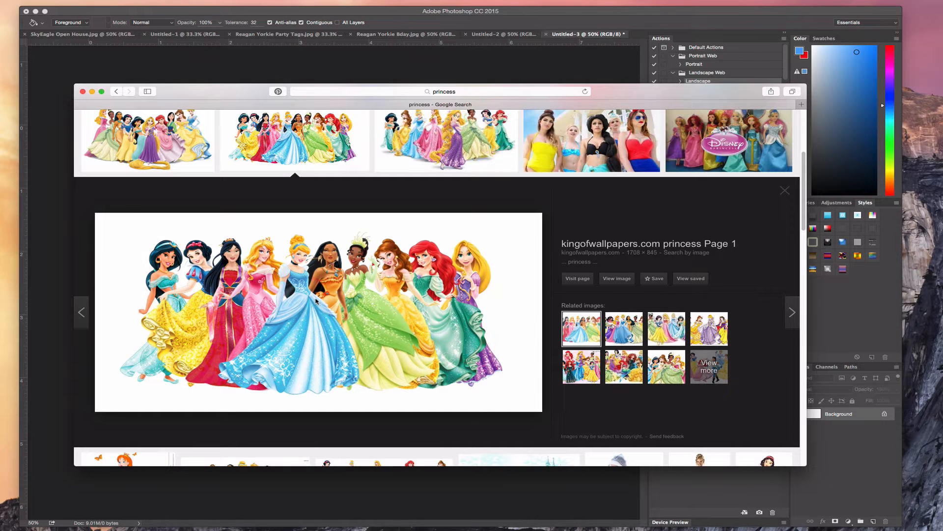
# Open the ten-princess group picture at full size, save it to the Desktop as princess-009, and close its page
pyautogui.click(617, 278)
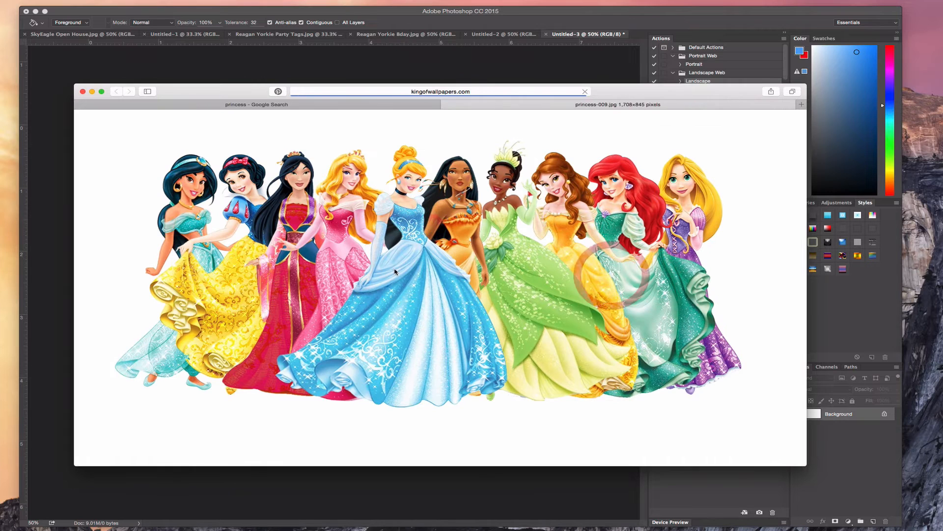
pyautogui.click(407, 259)
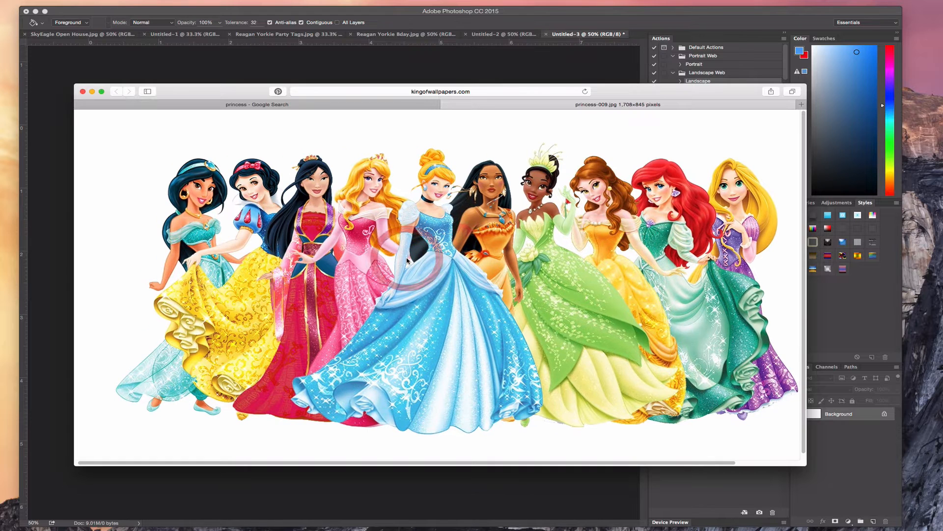
pyautogui.rightClick(433, 259)
pyautogui.click(448, 284)
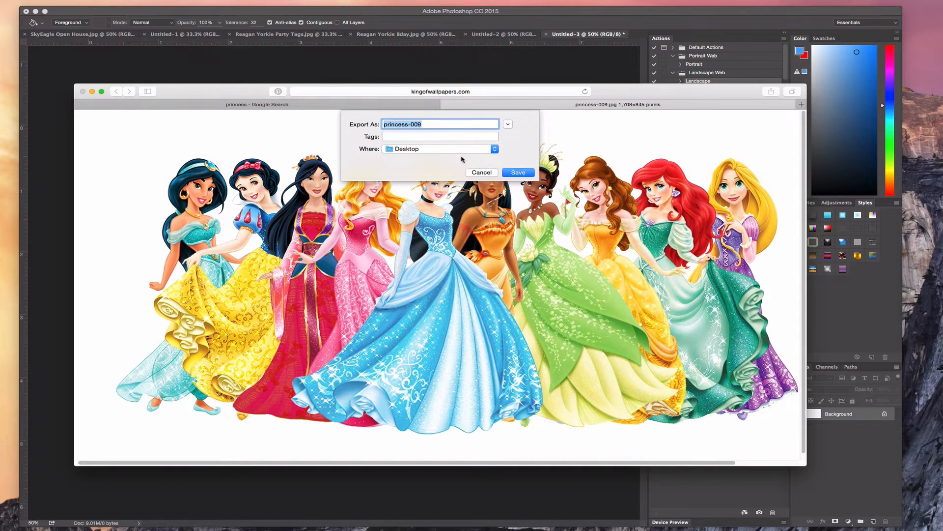
pyautogui.click(517, 173)
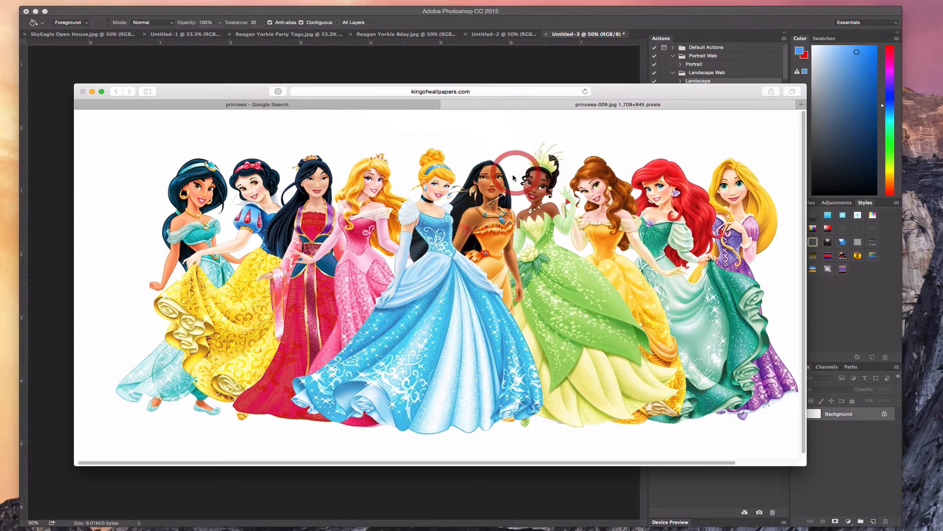
pyautogui.click(445, 105)
# Replace the image search term with "dump truck" and run the search
pyautogui.scroll(5, 171, 133)
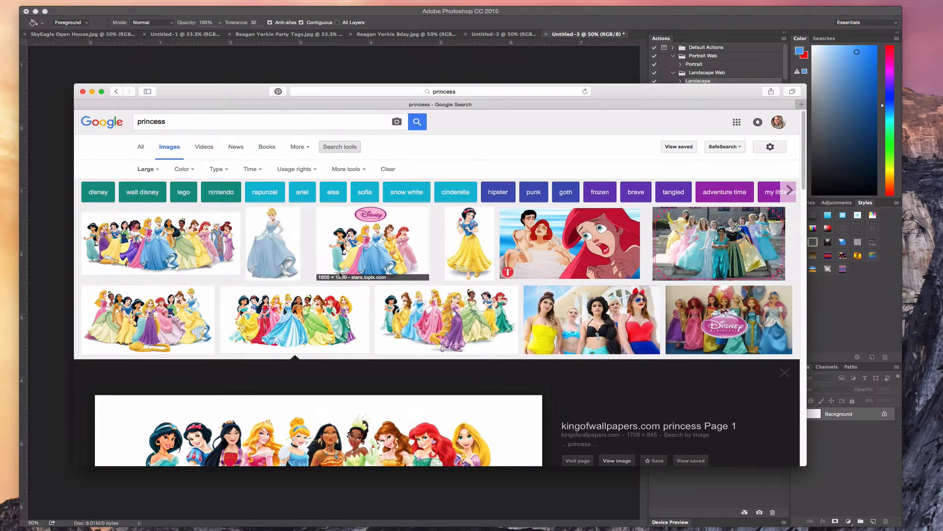
pyautogui.doubleClick(169, 124)
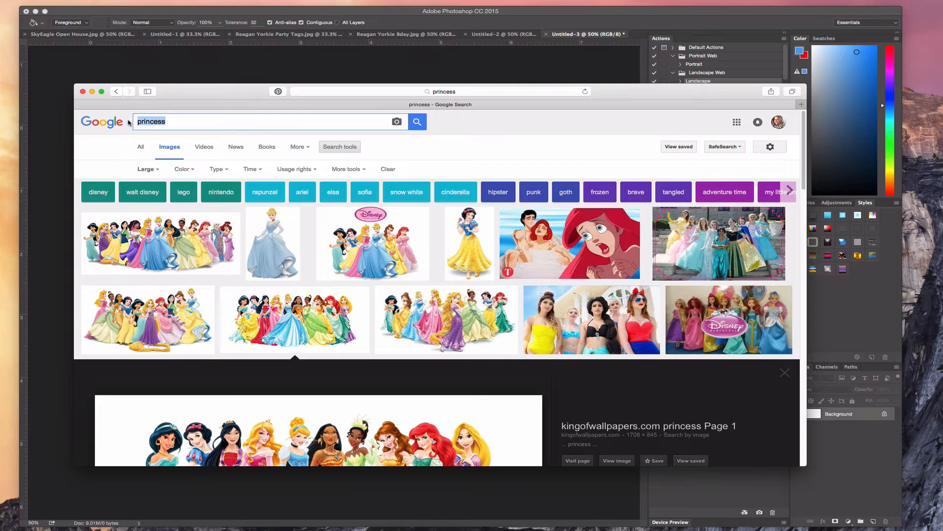
pyautogui.write('dump truck')
pyautogui.press('Return')
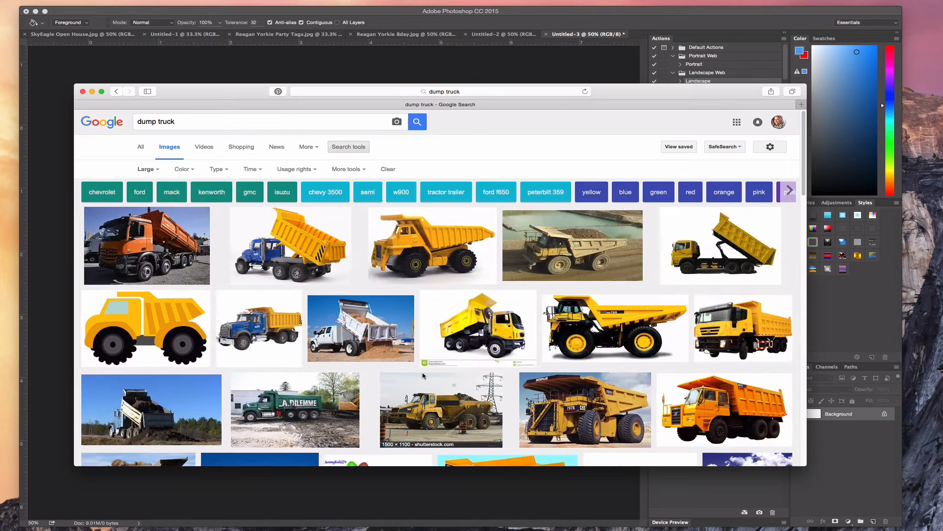
# Browse the dump truck images and open the preview of the yellow clipart truck from clipartpanda.com
pyautogui.scroll(-3, 459, 339)
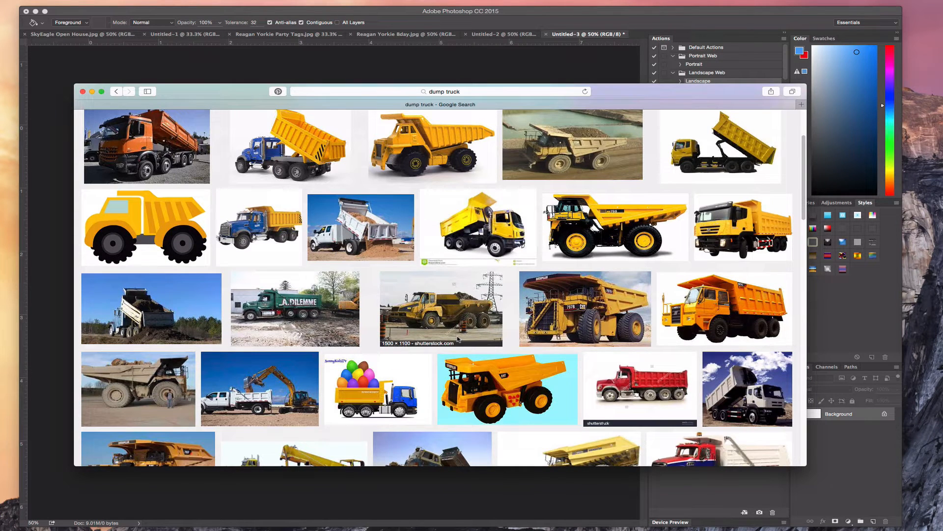
pyautogui.scroll(2, 458, 339)
pyautogui.scroll(-1, 458, 340)
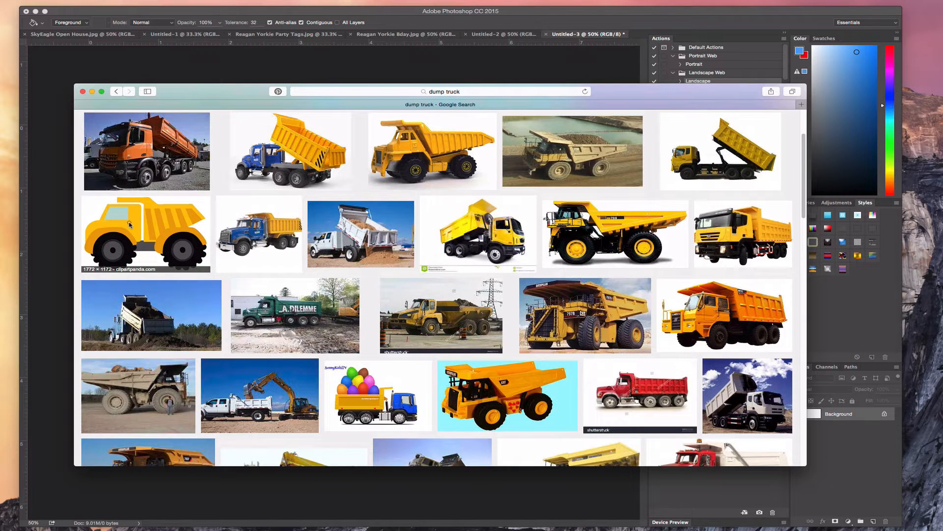
pyautogui.click(128, 239)
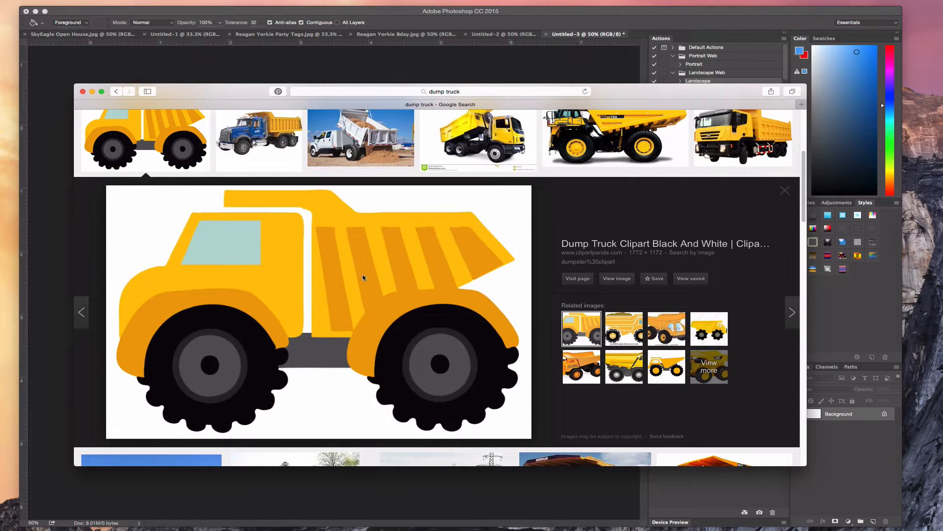
# Open the yellow clipart truck at full size, save it as dumpster-clipart-dumtruck, and close its page
pyautogui.click(617, 278)
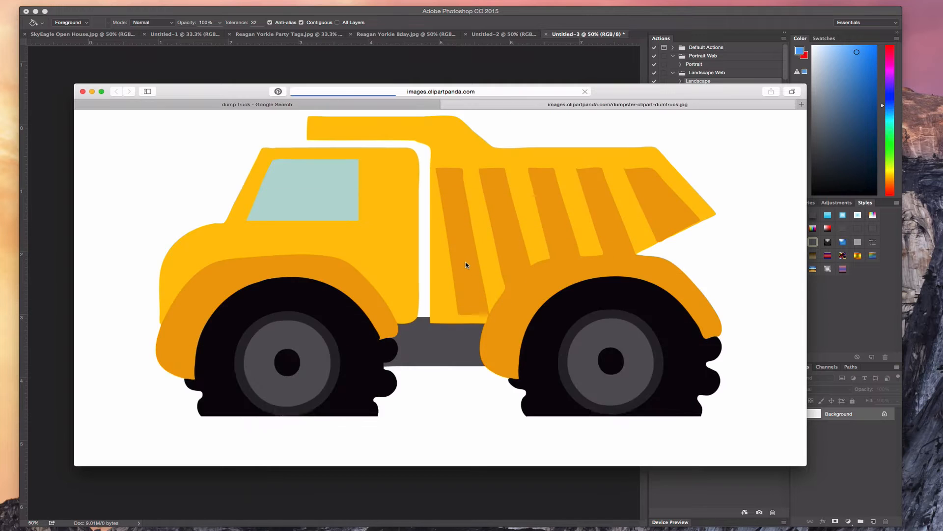
pyautogui.click(466, 265)
pyautogui.rightClick(356, 235)
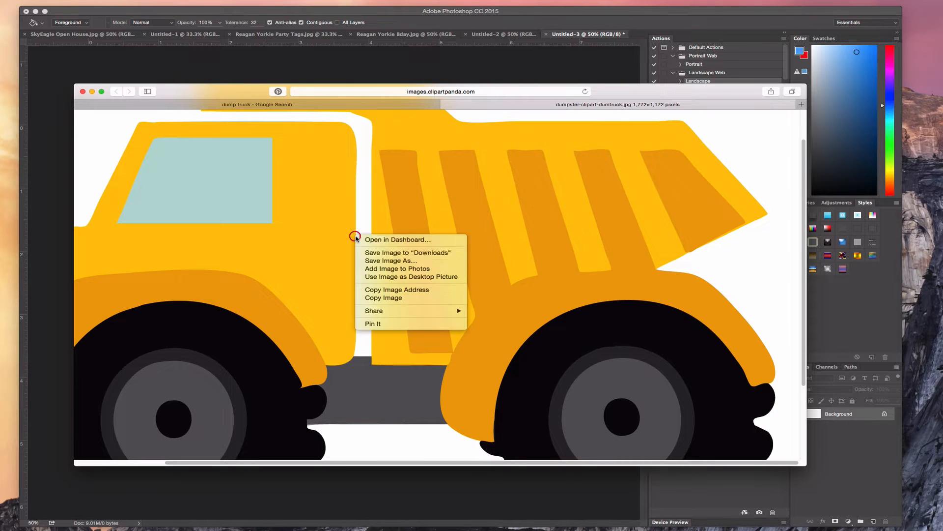
pyautogui.click(379, 264)
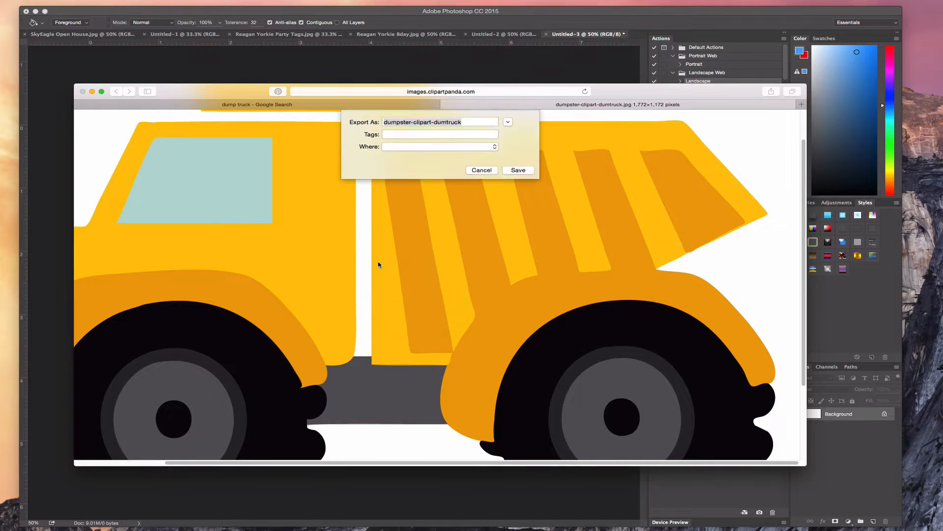
pyautogui.click(518, 172)
pyautogui.click(447, 106)
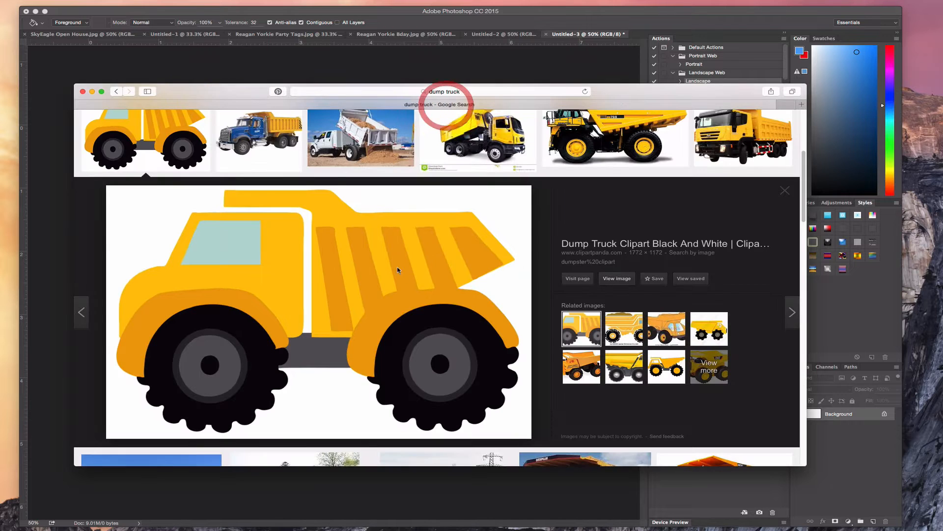
# Close the clipart truck preview, then view the orange Wikipedia dump truck's preview and close it
pyautogui.click(784, 186)
pyautogui.scroll(3, 356, 285)
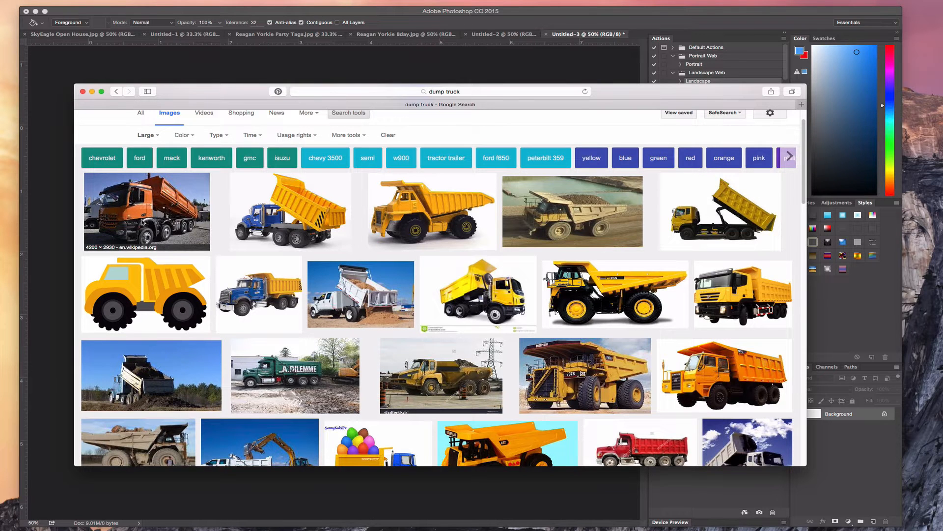
pyautogui.click(132, 225)
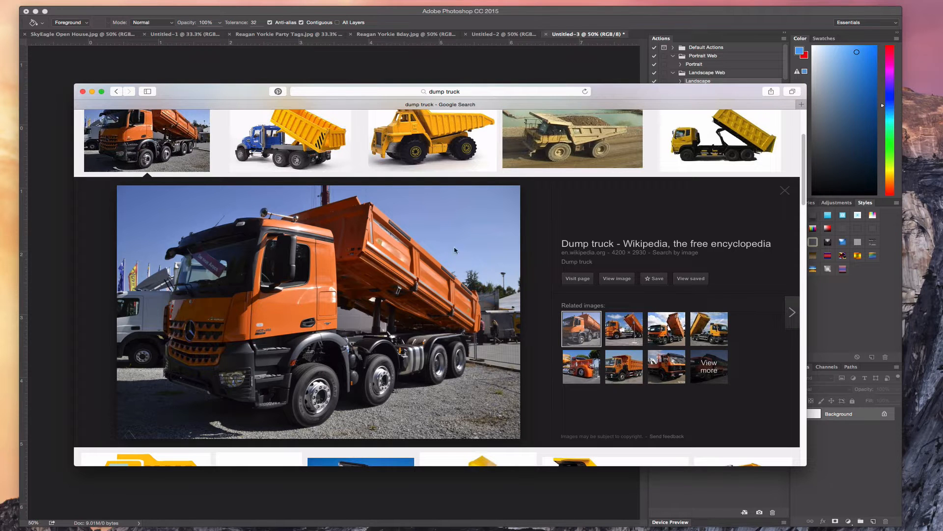
pyautogui.click(785, 191)
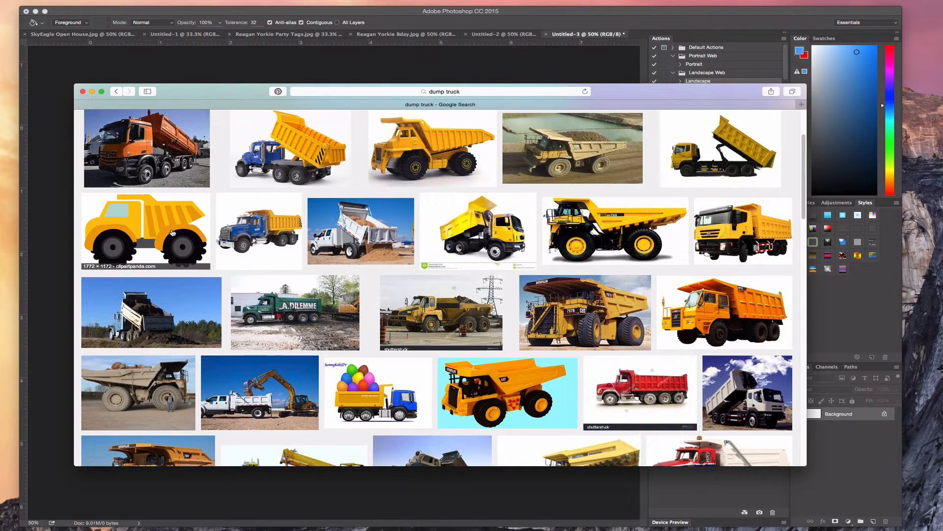
# Browse more dump truck results, examining the preview of the yellow Shutterstock vector truck and closing it
pyautogui.scroll(-3, 434, 310)
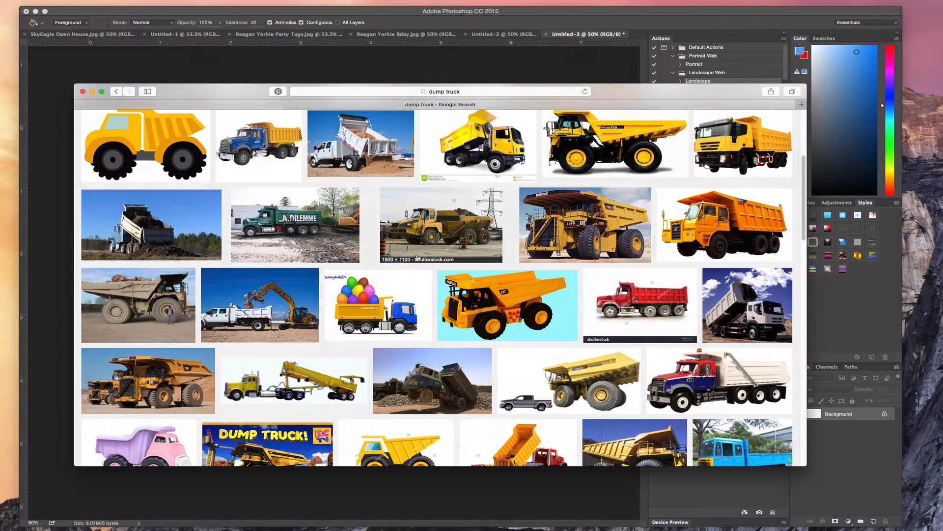
pyautogui.scroll(-2, 460, 337)
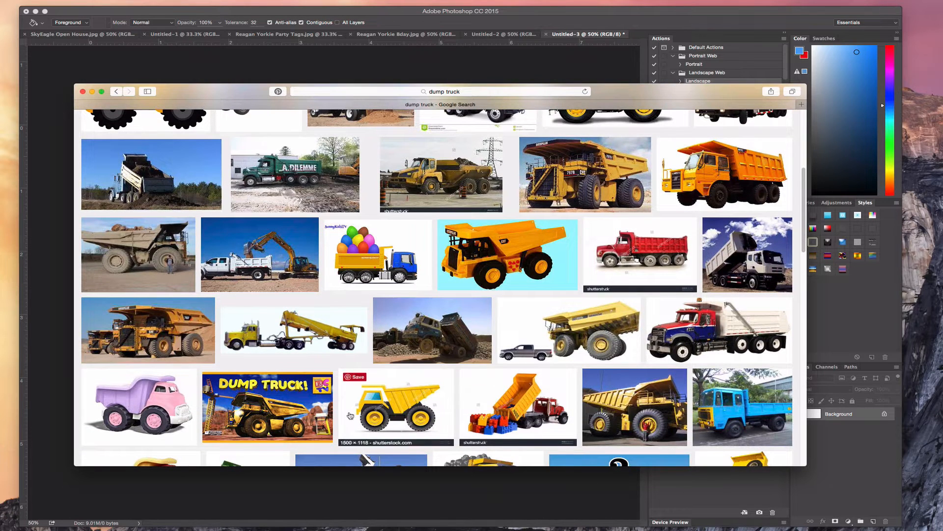
pyautogui.click(404, 409)
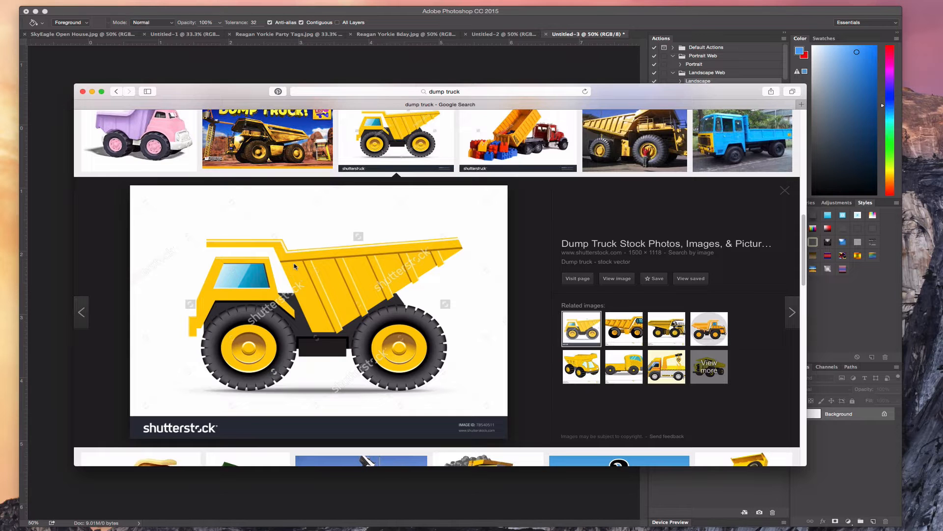
pyautogui.click(783, 193)
pyautogui.scroll(-3, 461, 327)
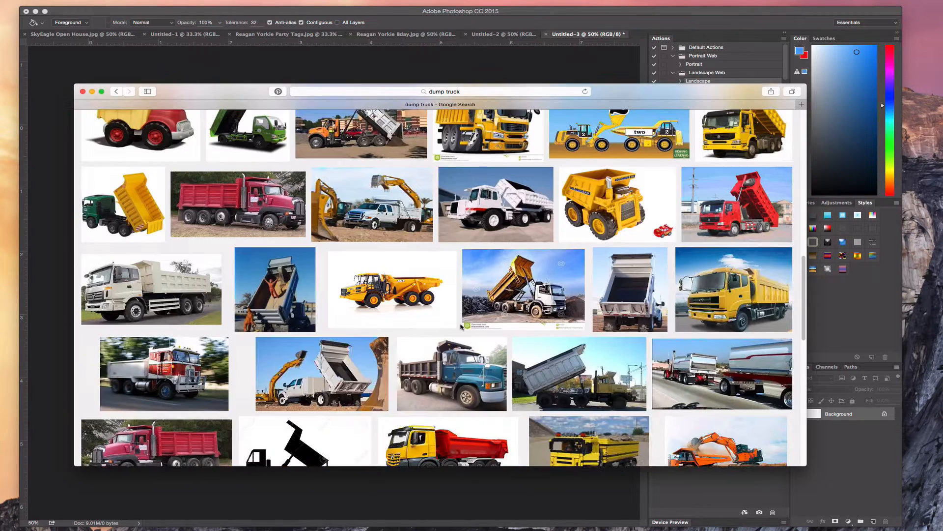
pyautogui.scroll(-2, 462, 326)
pyautogui.scroll(-3, 461, 326)
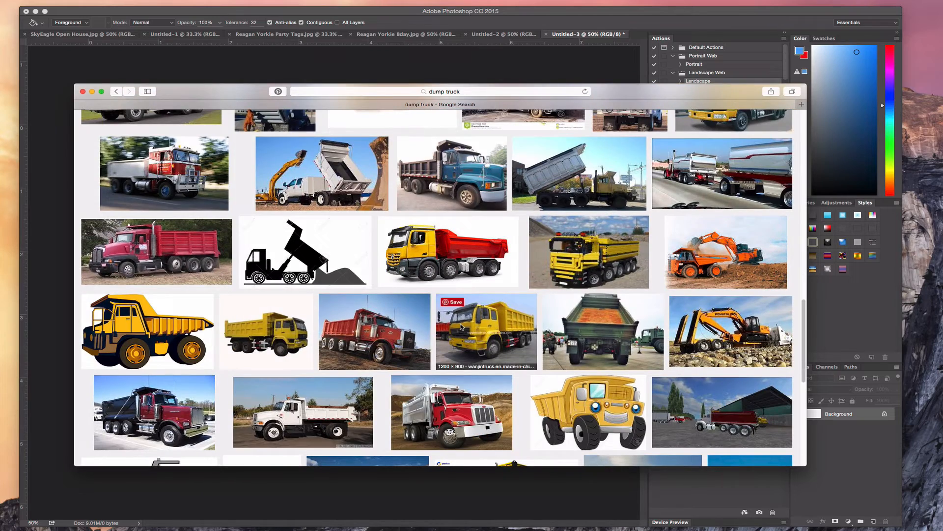
pyautogui.scroll(10, 462, 327)
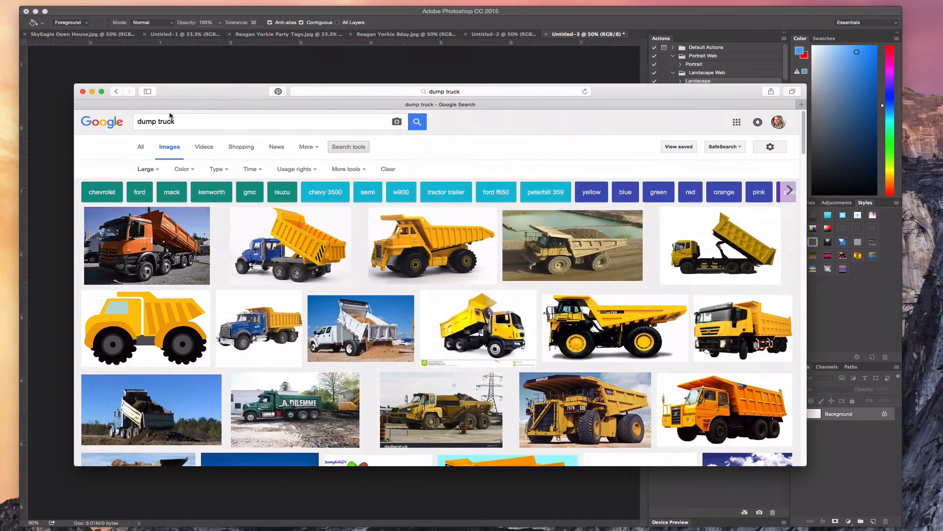
# Replace the image search term with "ballerina silhouette" and run the search
pyautogui.moveTo(181, 121); pyautogui.dragTo(126, 121)
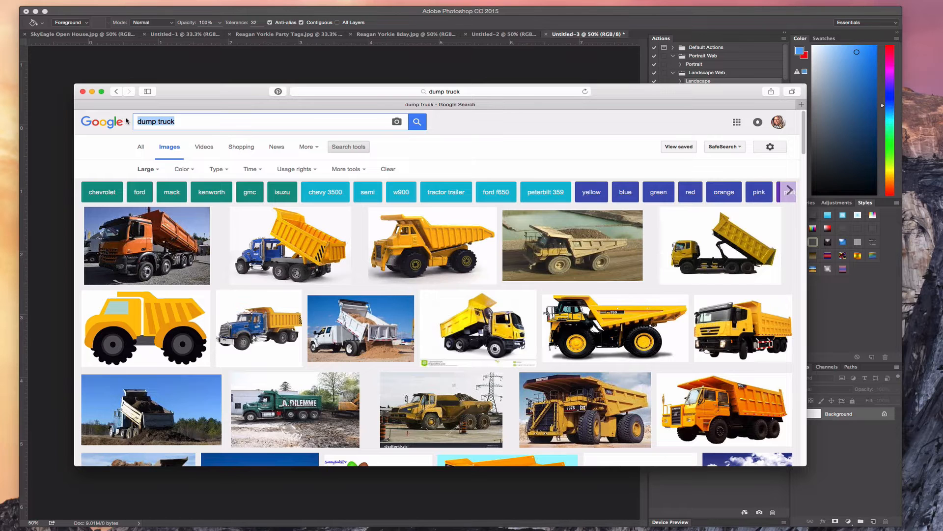
pyautogui.write('ballerina ')
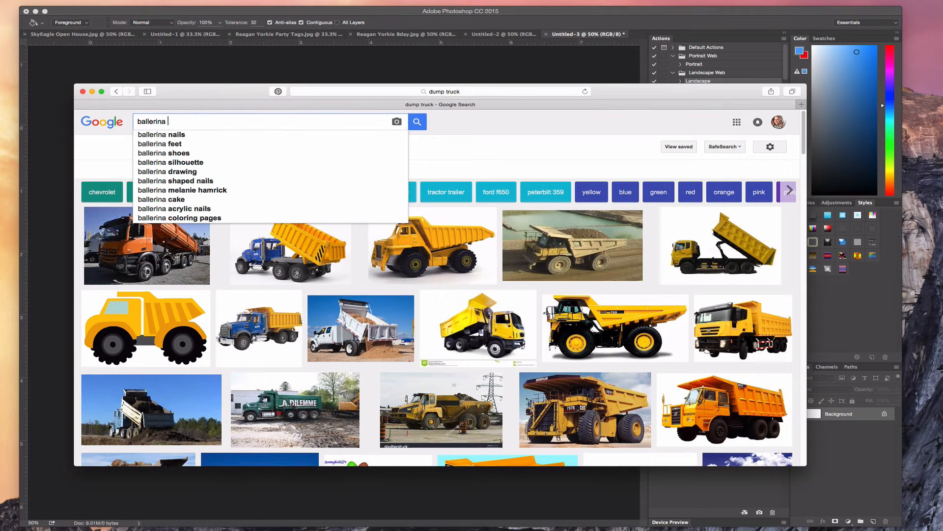
pyautogui.write('silhou')
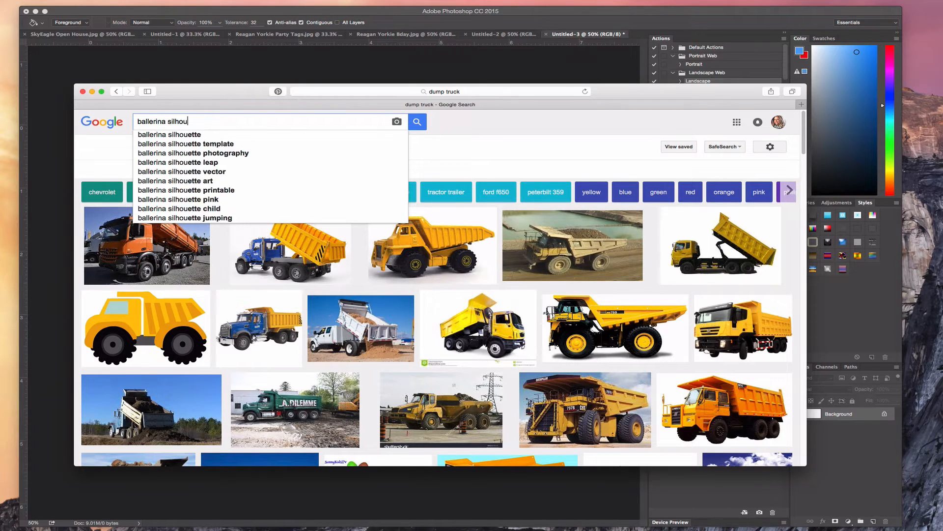
pyautogui.write('ette')
pyautogui.press('Return')
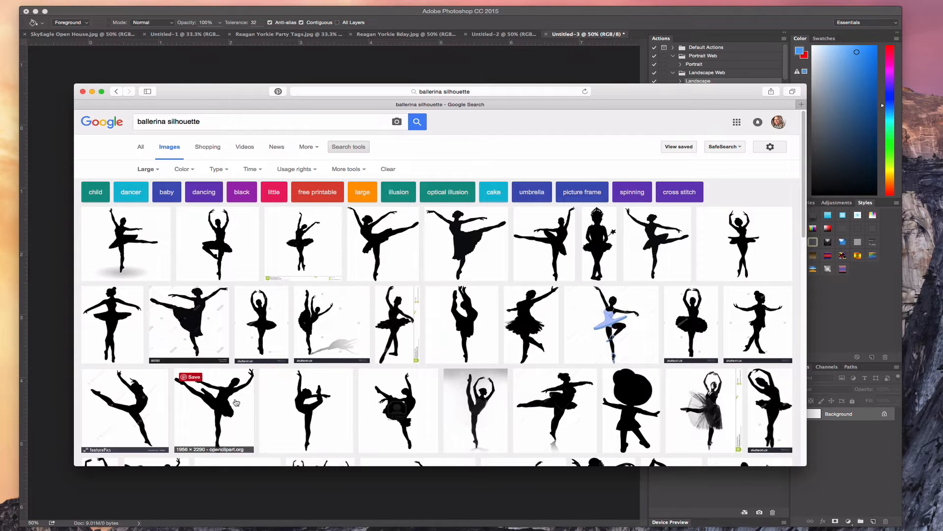
# Preview the high-kicking ballerina silhouette from openclipart.org, close the preview, and look over the results again
pyautogui.click(216, 406)
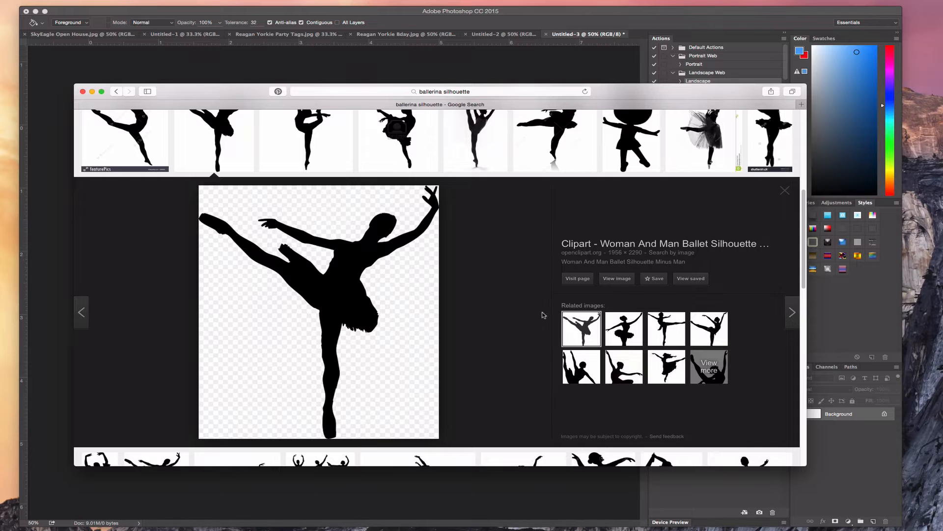
pyautogui.click(789, 191)
pyautogui.scroll(5, 315, 308)
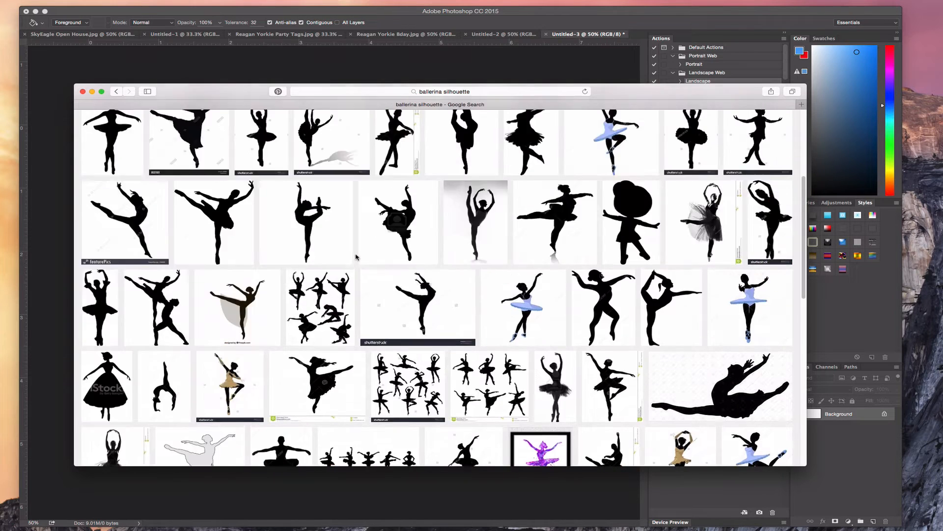
pyautogui.scroll(3, 316, 309)
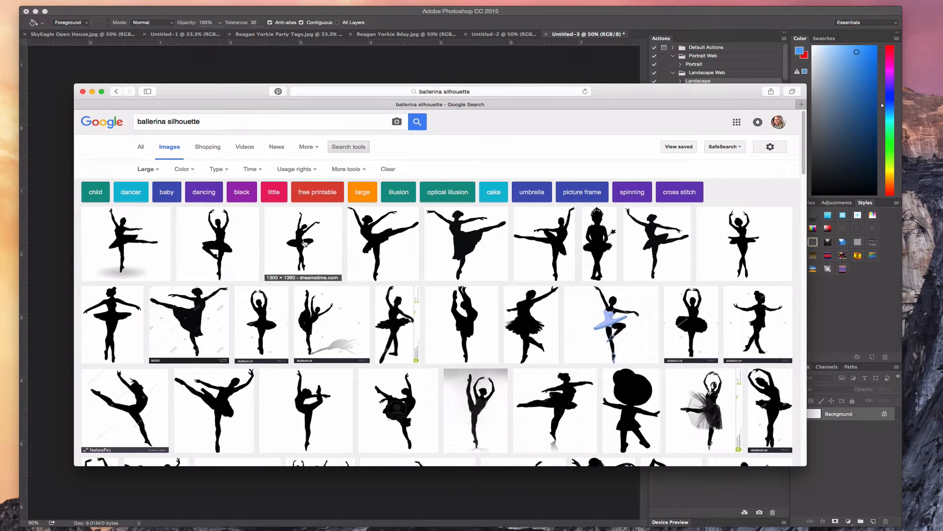
# Open the raised-arms ballerina silhouette from clipartbest.com at full size and save it to the Desktop as ballerina
pyautogui.click(220, 246)
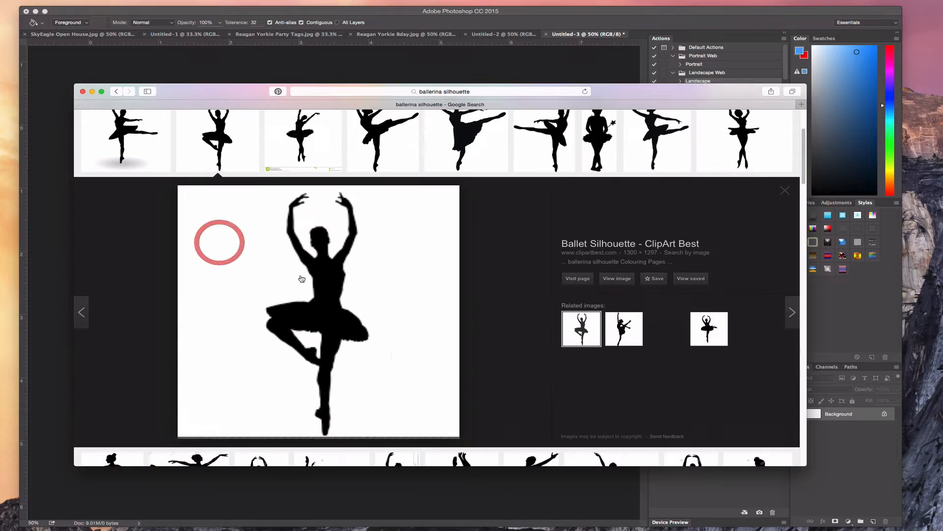
pyautogui.click(618, 278)
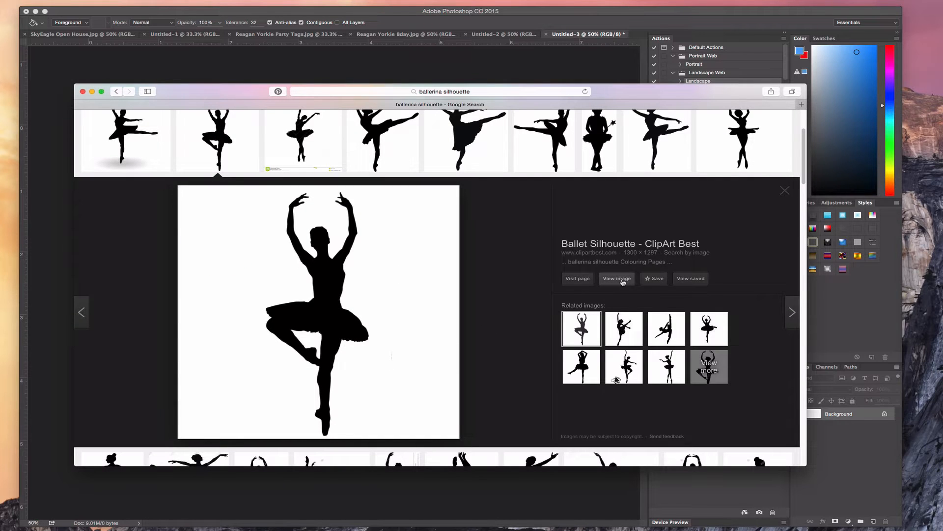
pyautogui.click(458, 270)
pyautogui.rightClick(458, 270)
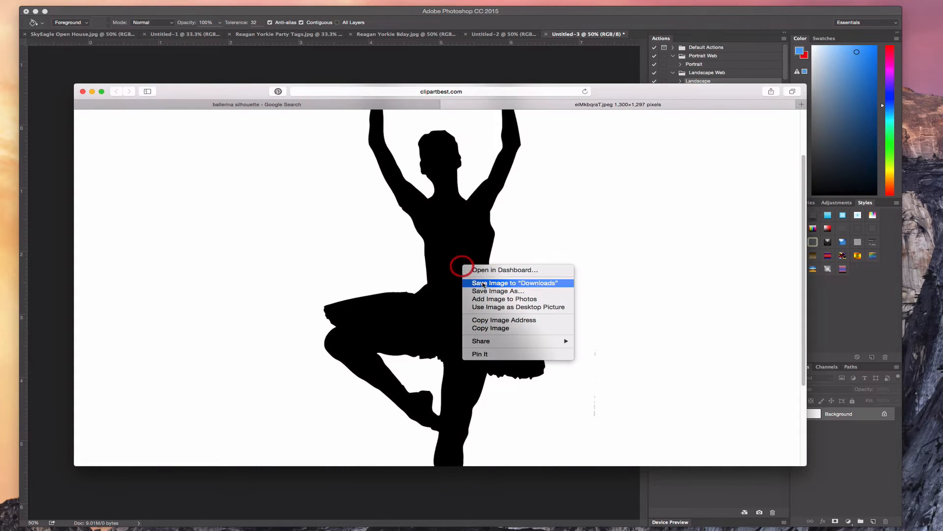
pyautogui.click(492, 292)
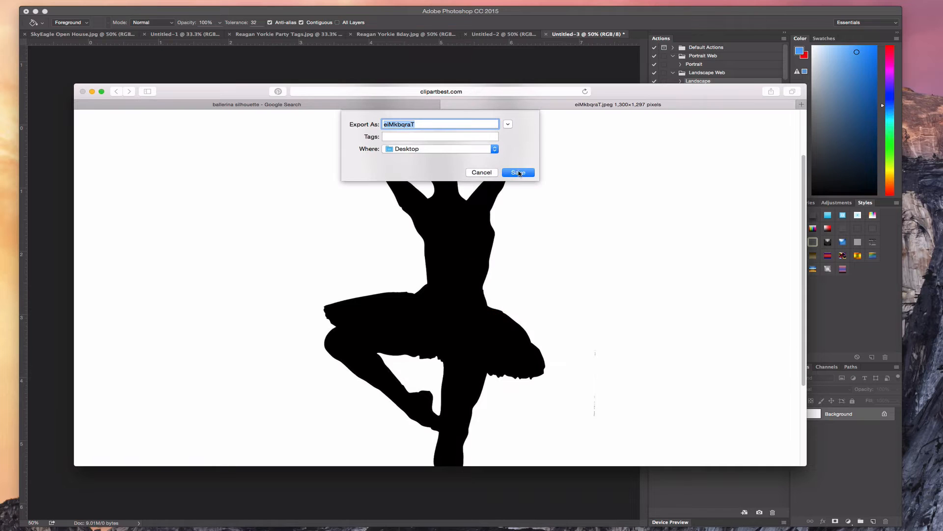
pyautogui.write('ballerina')
pyautogui.click(519, 172)
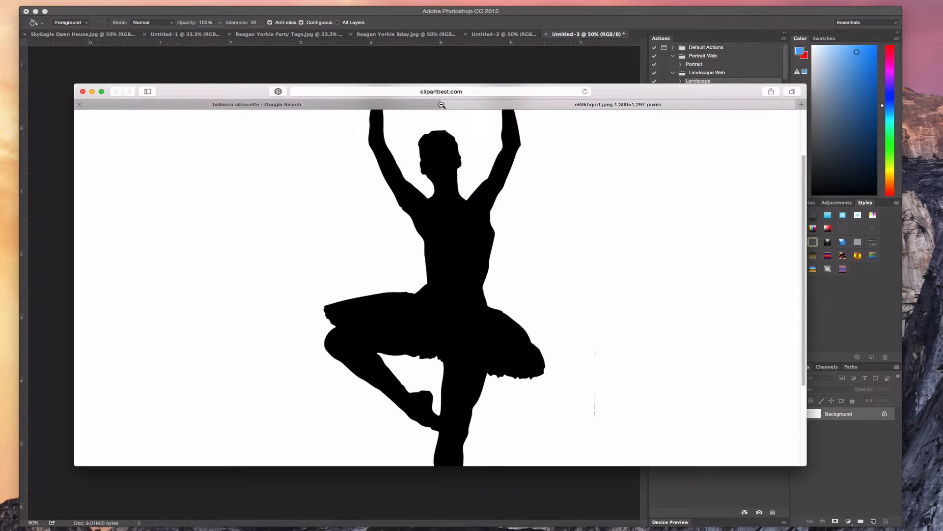
# Close the full-size ballerina image, minimize the browser window, and switch to Photoshop
pyautogui.click(448, 104)
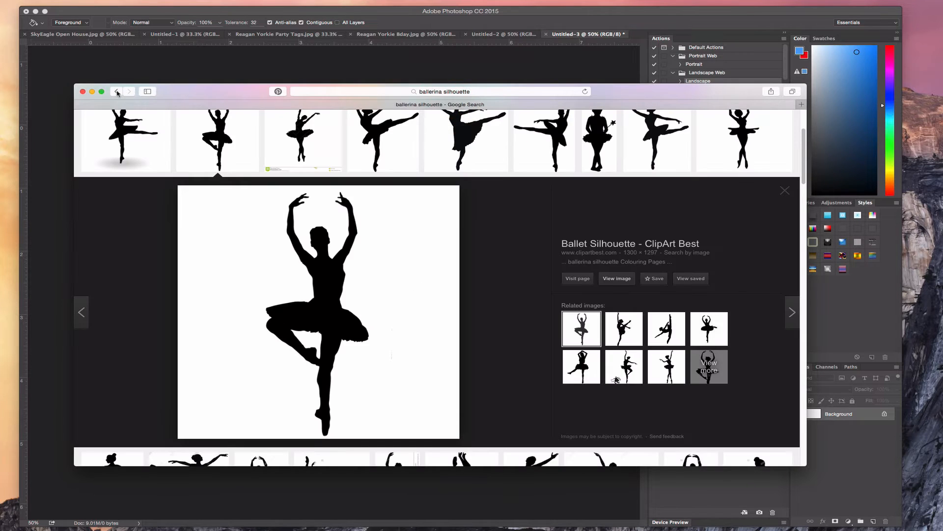
pyautogui.click(92, 92)
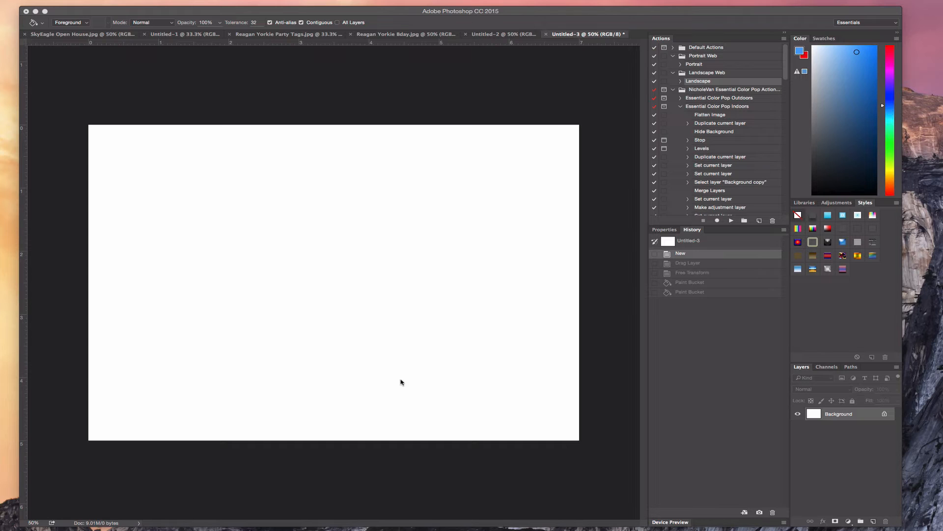
pyautogui.click(452, 9)
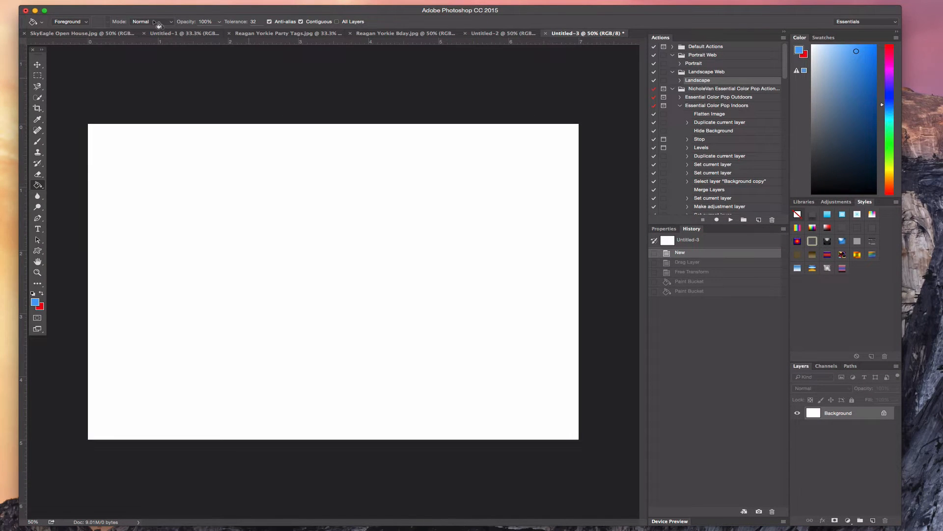
# Open the baby pig, ballerina, dinosaur2, dumpster-clipart-dumtruck and princess-009 images together from the Desktop
pyautogui.click(38, 1)
pyautogui.click(38, 0)
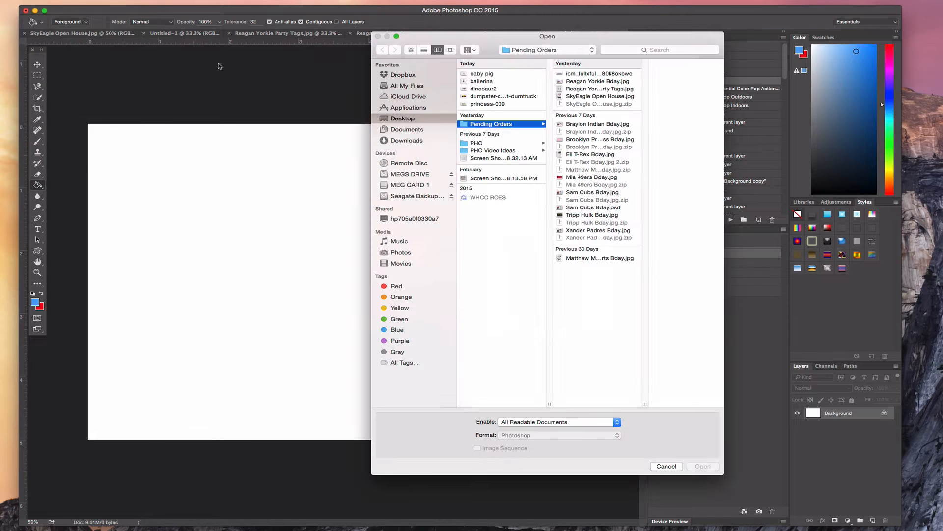
pyautogui.click(488, 105)
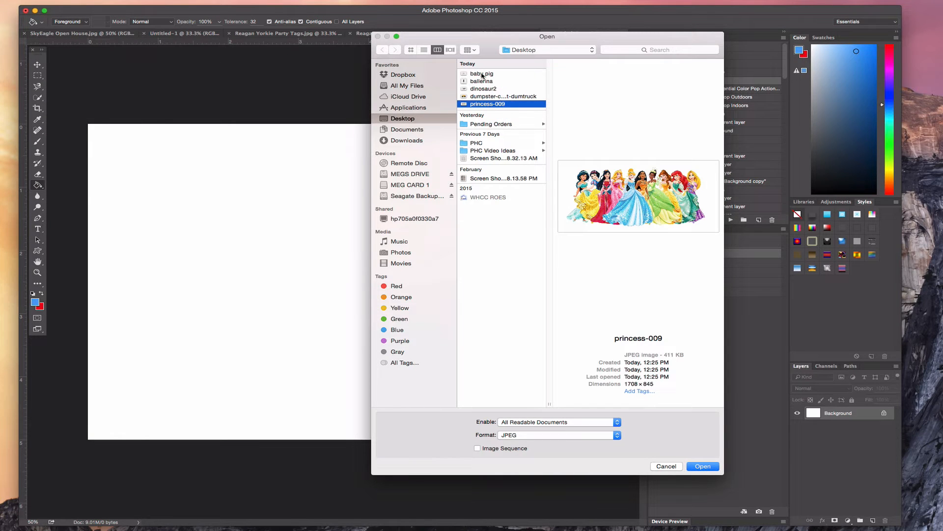
pyautogui.keyDown('shift'); pyautogui.click(483, 74); pyautogui.keyUp('shift')
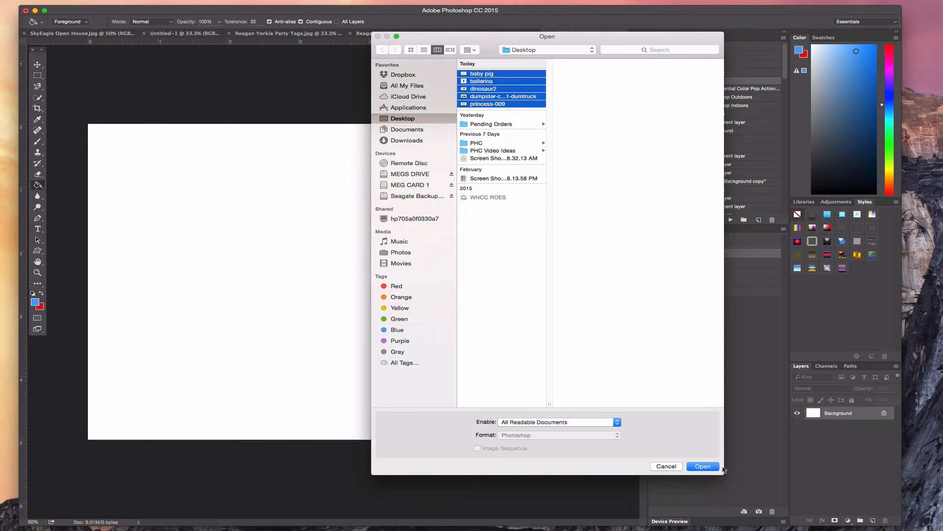
pyautogui.click(706, 465)
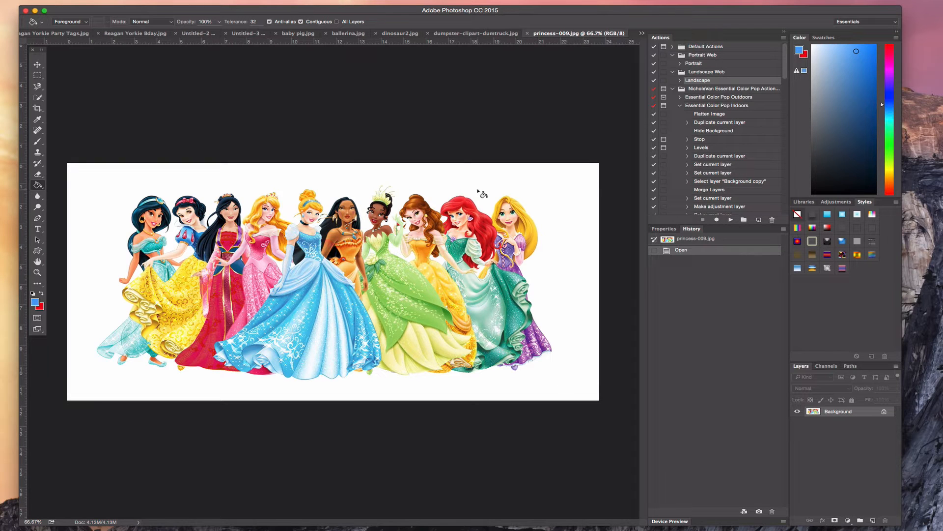
# Look through the opened dump truck, dinosaur, ballerina and baby pig images, returning to dinosaur2.jpg
pyautogui.click(468, 33)
pyautogui.click(410, 34)
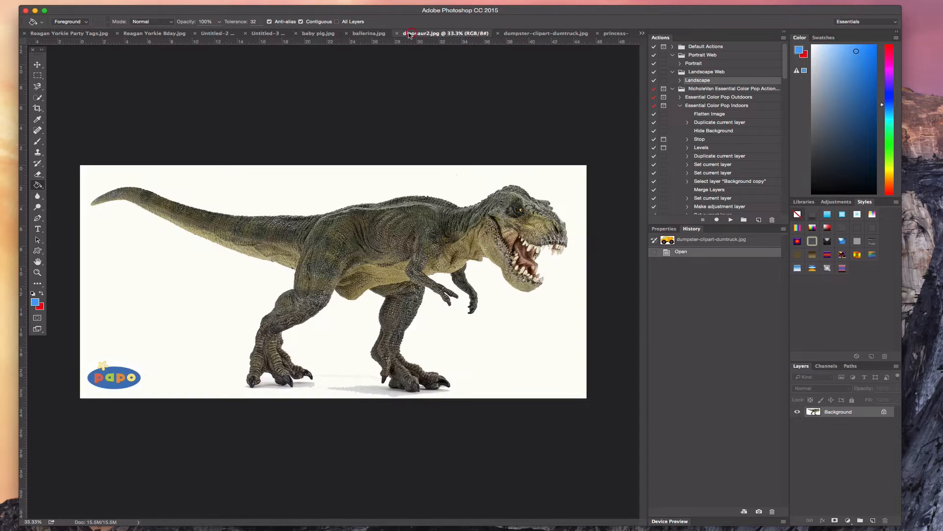
pyautogui.click(369, 34)
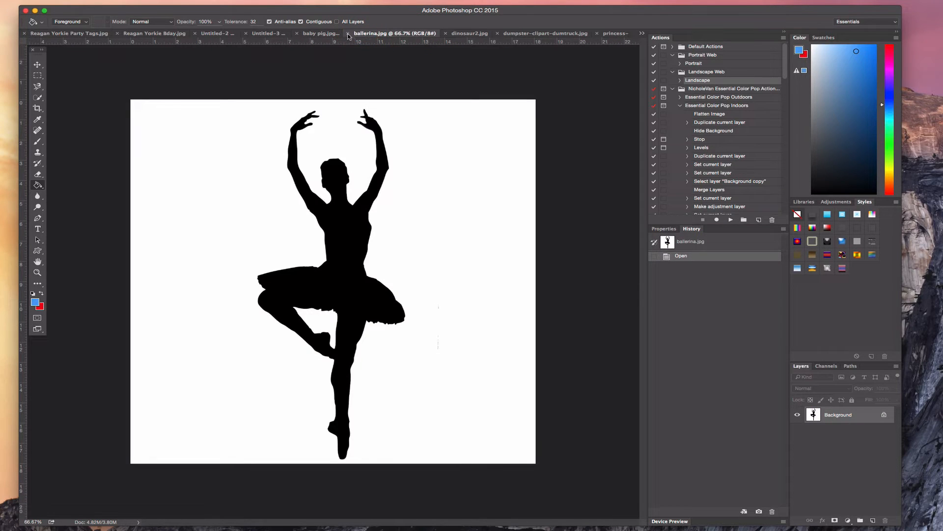
pyautogui.click(317, 34)
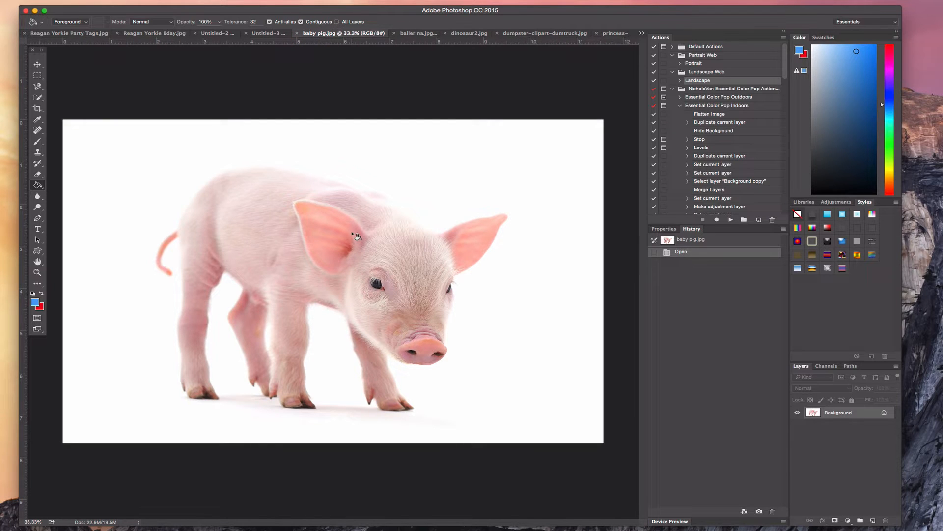
pyautogui.click(409, 33)
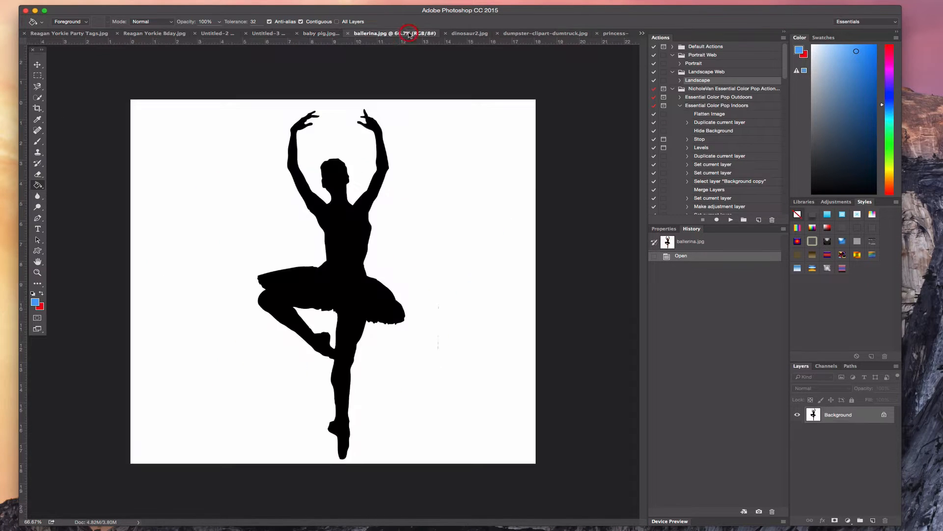
pyautogui.click(463, 34)
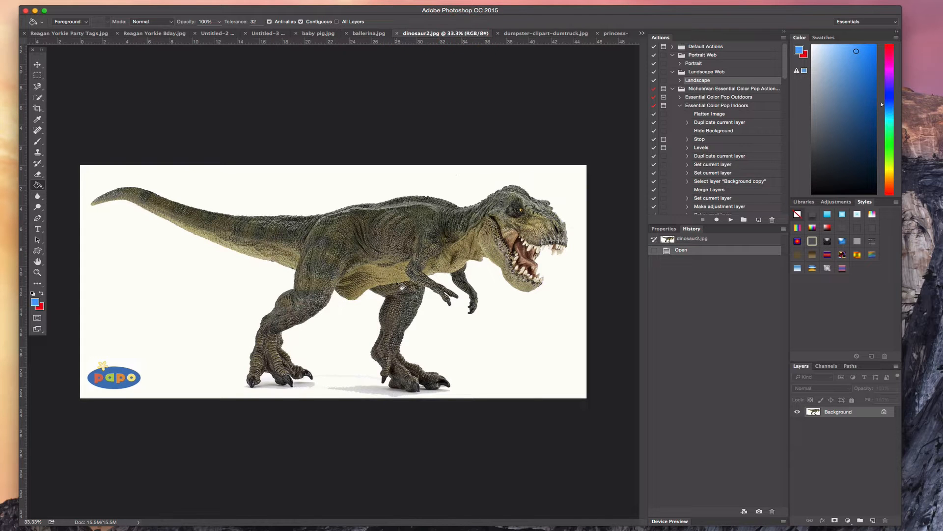
# Activate the Move tool and compare the blank landscape Untitled-3 and portrait Untitled-2 documents
pyautogui.click(38, 65)
pyautogui.moveTo(342, 284); pyautogui.dragTo(250, 301)
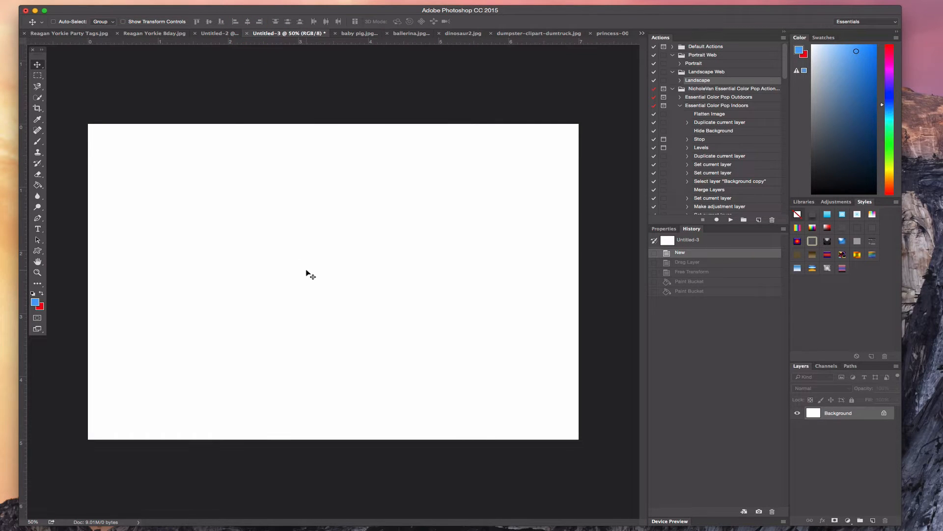
pyautogui.click(219, 34)
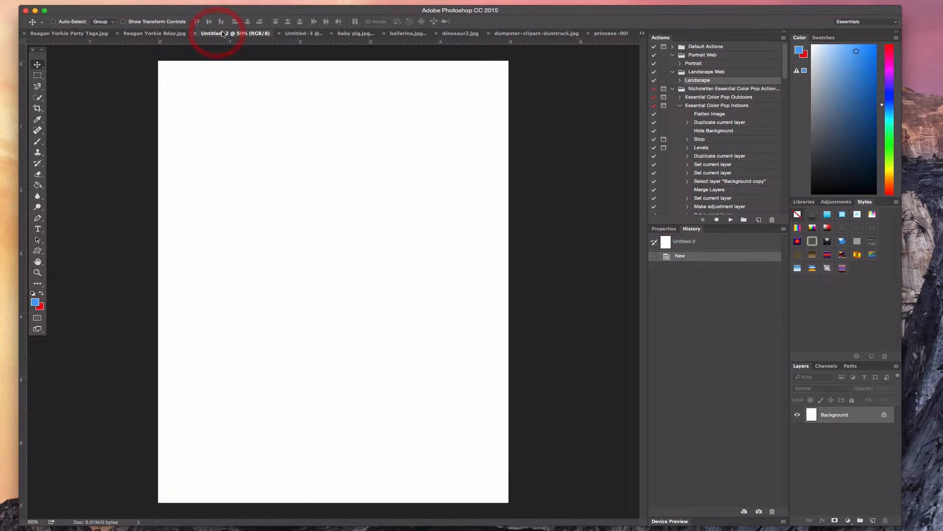
pyautogui.click(299, 34)
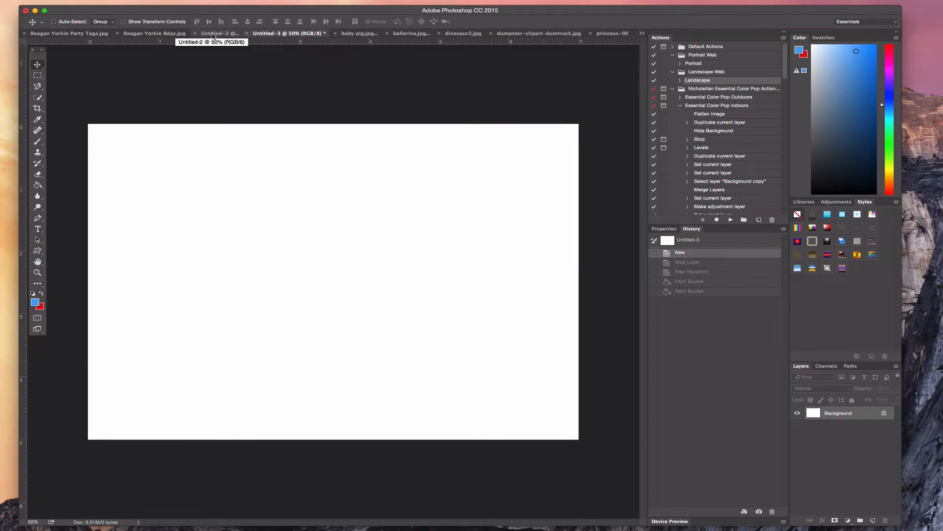
pyautogui.click(213, 34)
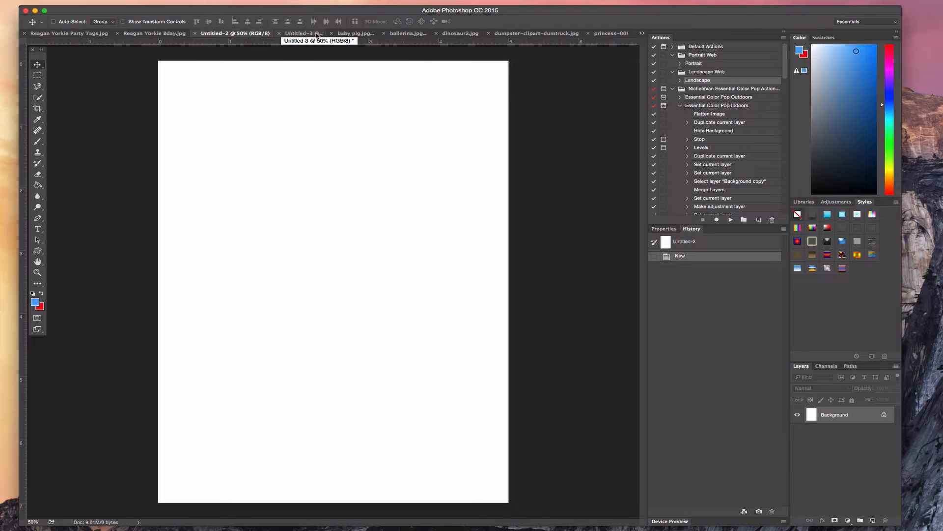
# Move the dinosaur picture from dinosaur2.jpg into the blank portrait document Untitled-2 as a new layer
pyautogui.click(461, 35)
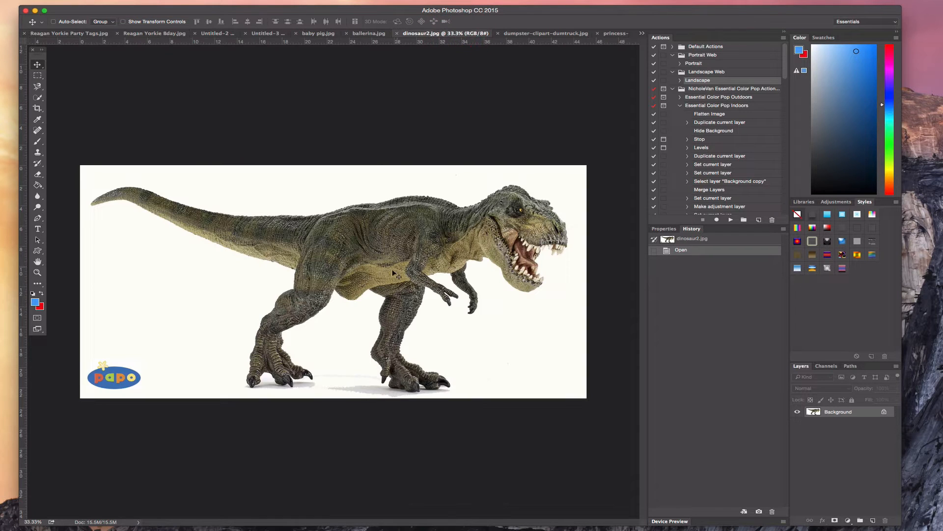
pyautogui.click(37, 64)
pyautogui.moveTo(374, 172); pyautogui.dragTo(416, 190)
# Scale the dinosaur layer to about 43% with Free Transform and place it across the upper part of the page
pyautogui.press('super+t')
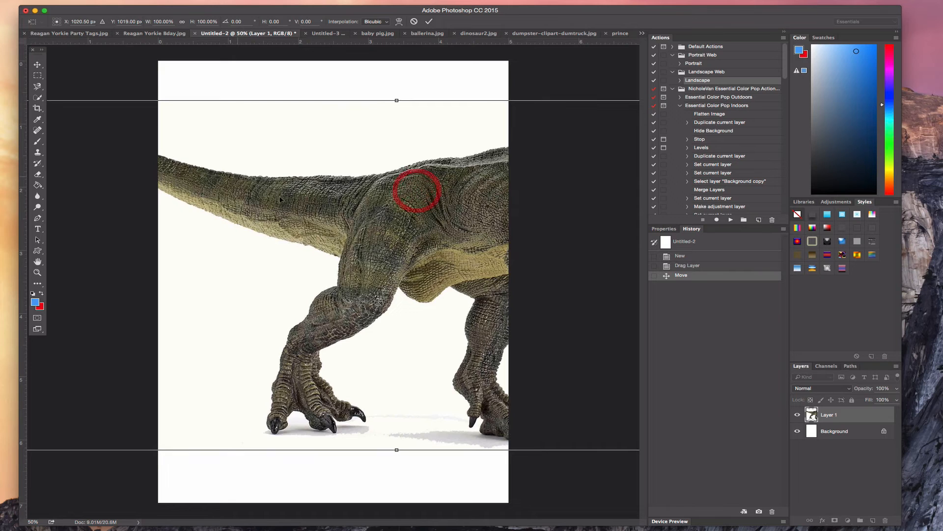
pyautogui.moveTo(257, 221); pyautogui.dragTo(403, 207)
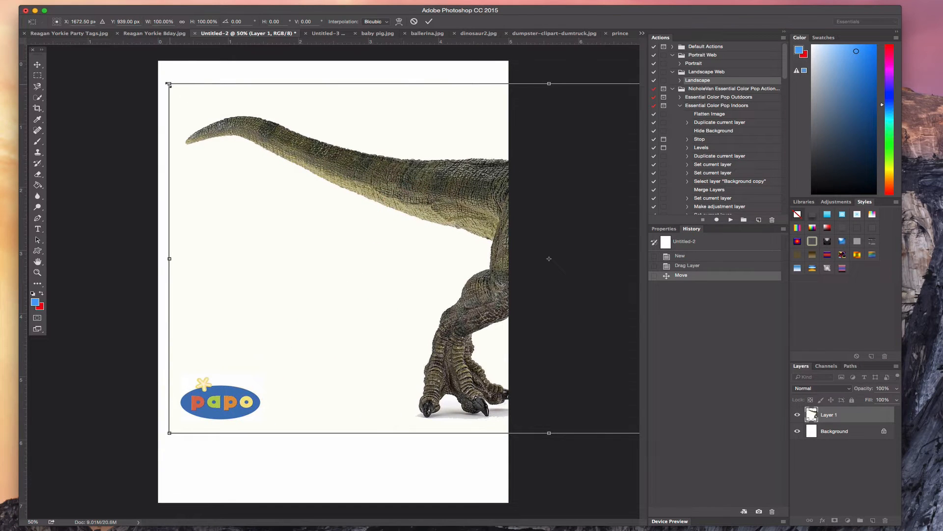
pyautogui.moveTo(168, 84); pyautogui.dragTo(226, 320)
pyautogui.moveTo(317, 360); pyautogui.dragTo(259, 118)
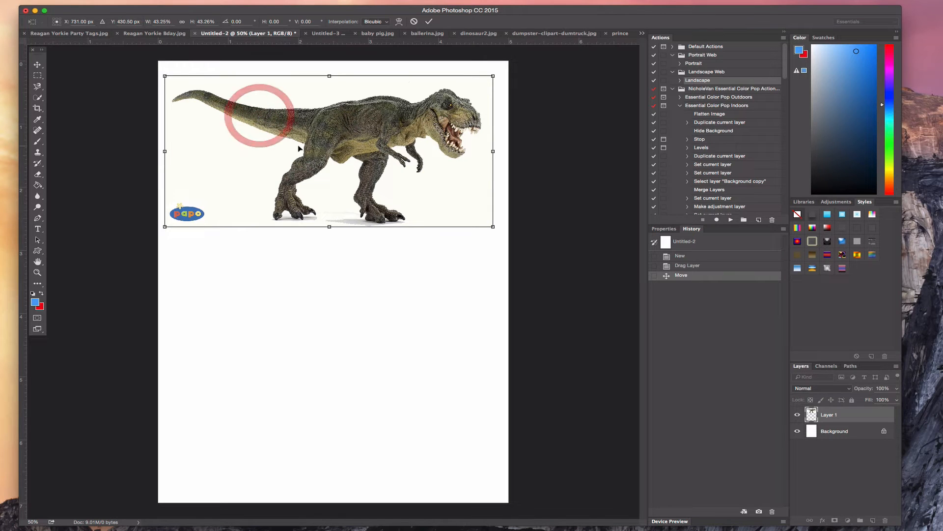
pyautogui.click(429, 21)
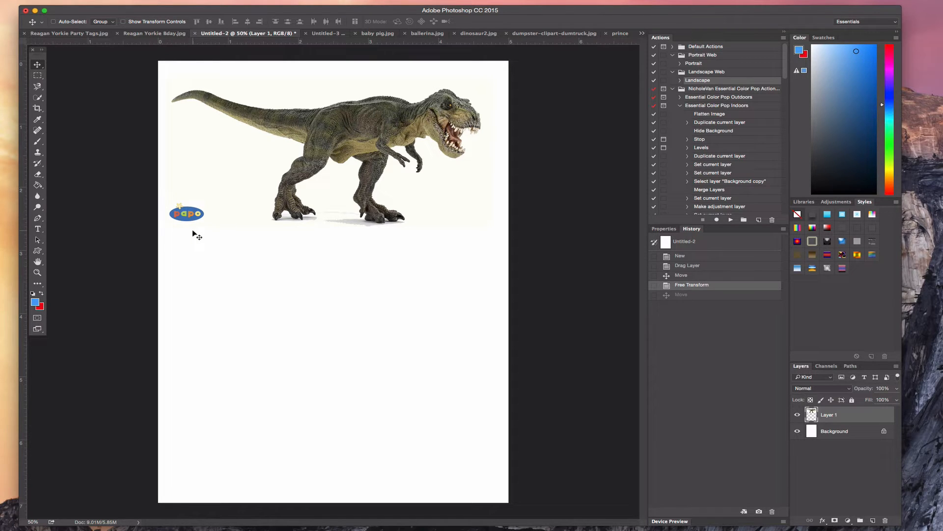
# Erase the papo logo from the lower-left corner of the dinosaur layer
pyautogui.click(38, 175)
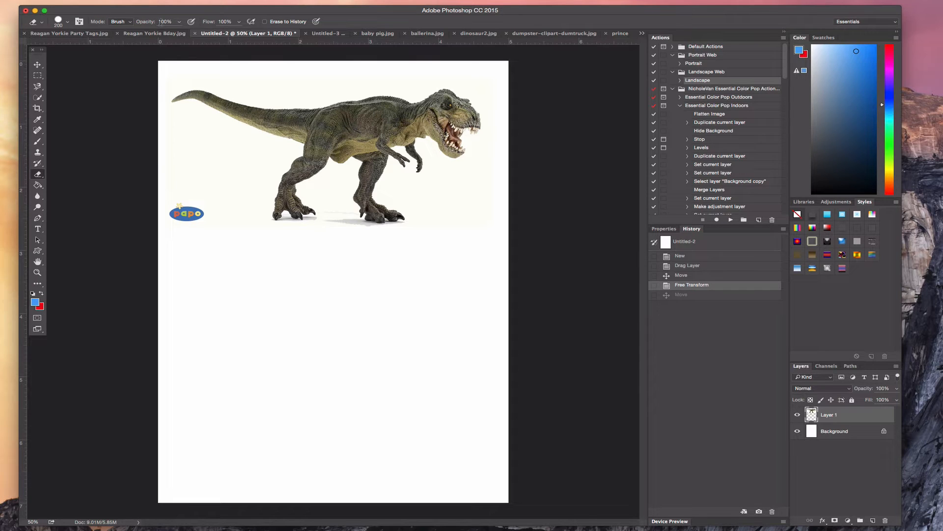
pyautogui.moveTo(177, 214); pyautogui.dragTo(192, 221)
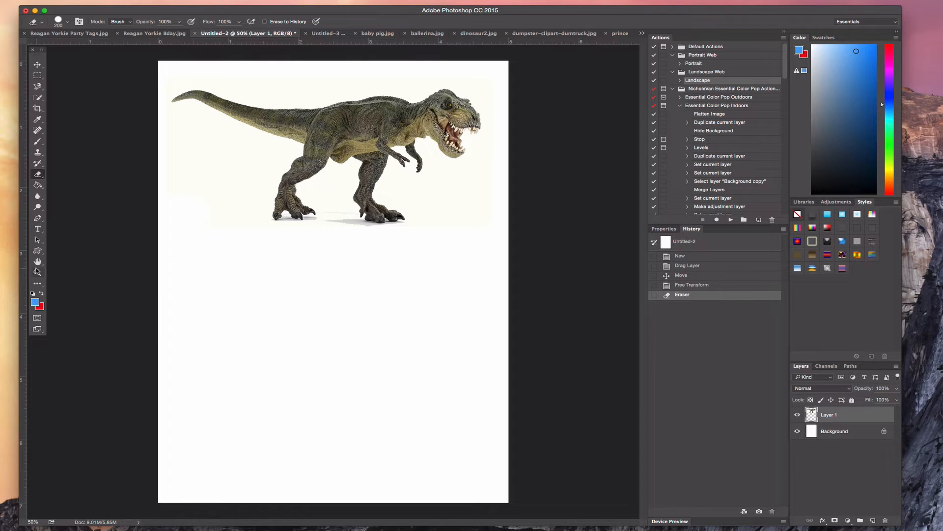
# Sample the dinosaur picture's off-white backdrop as foreground color #fdfef6 and fill the Background layer with it using the Paint Bucket
pyautogui.click(36, 184)
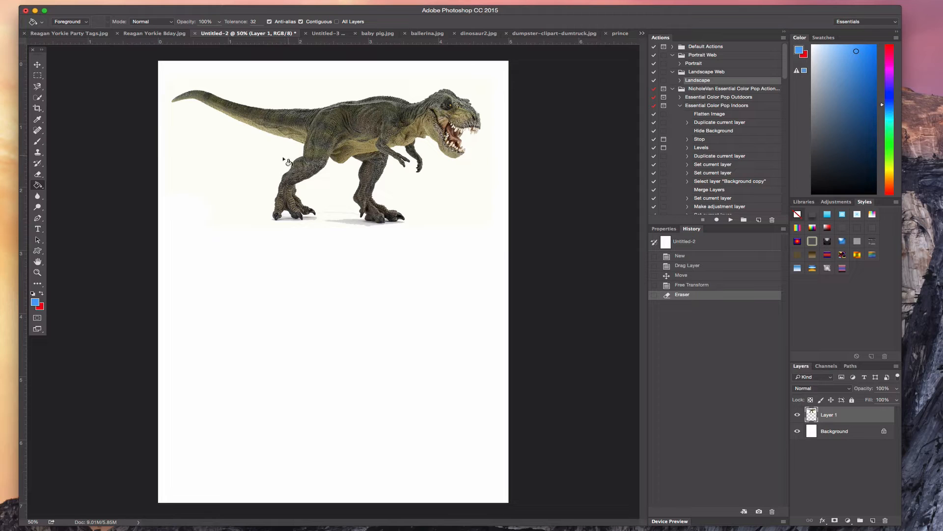
pyautogui.click(35, 304)
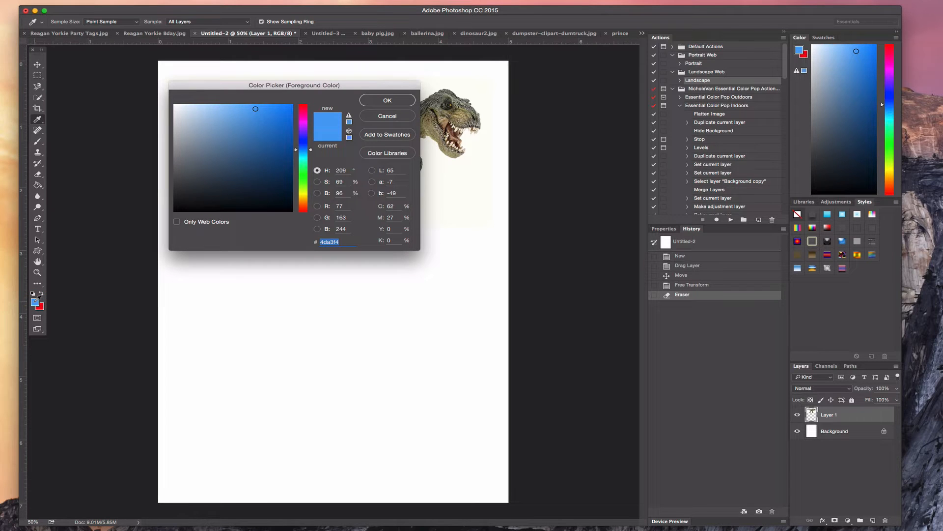
pyautogui.moveTo(311, 88); pyautogui.dragTo(631, 95)
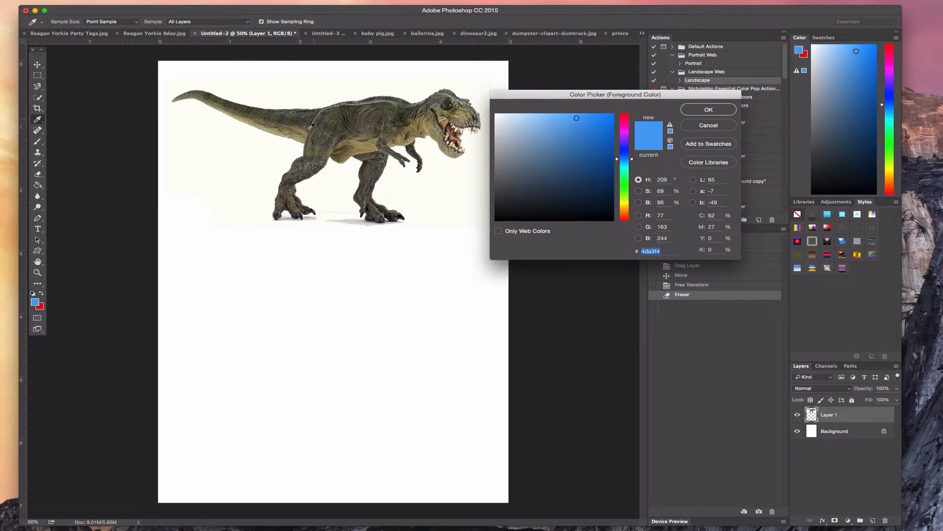
pyautogui.click(346, 172)
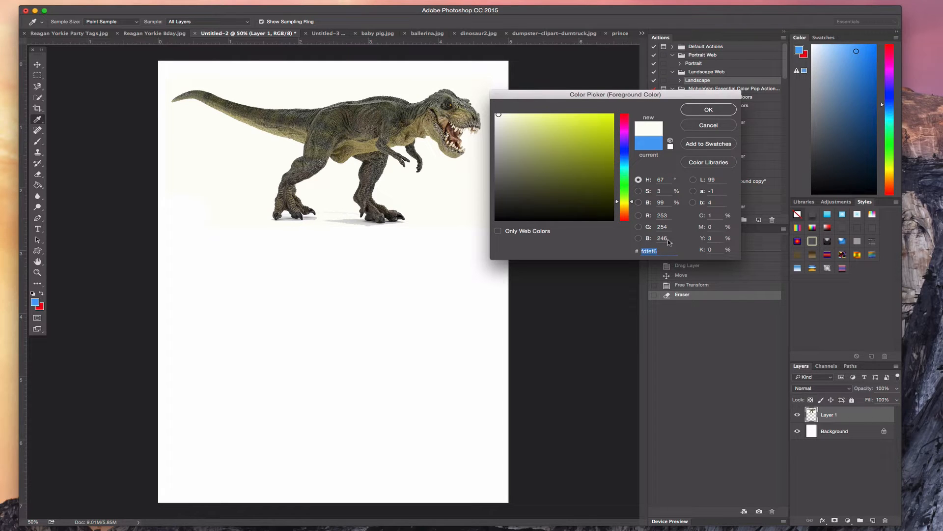
pyautogui.click(709, 110)
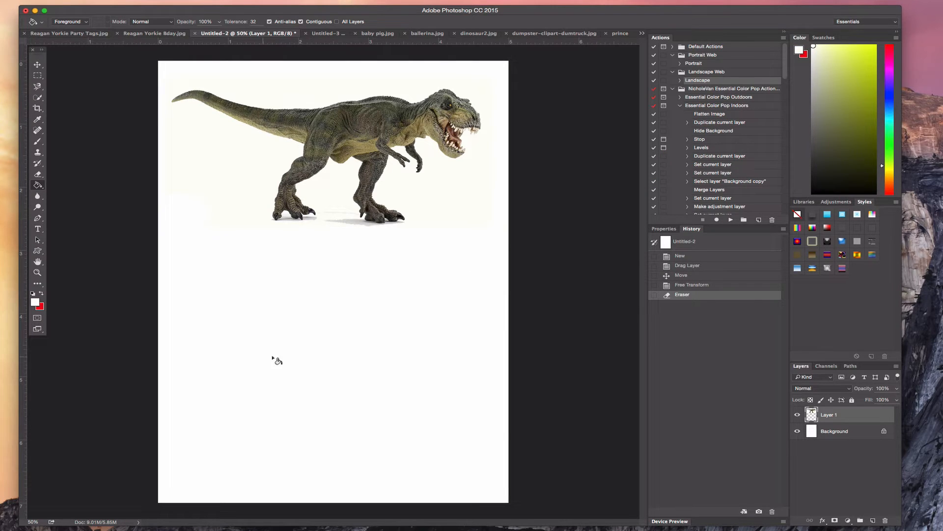
pyautogui.click(839, 432)
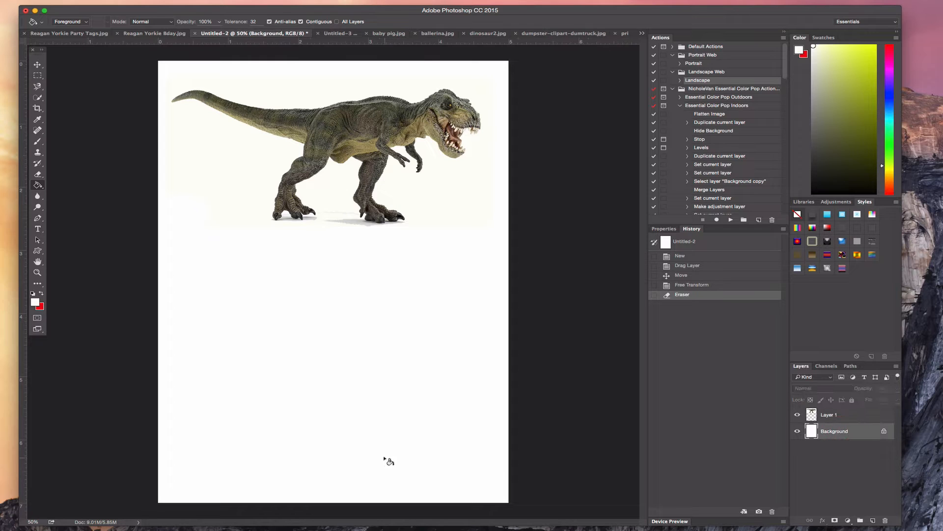
pyautogui.click(351, 389)
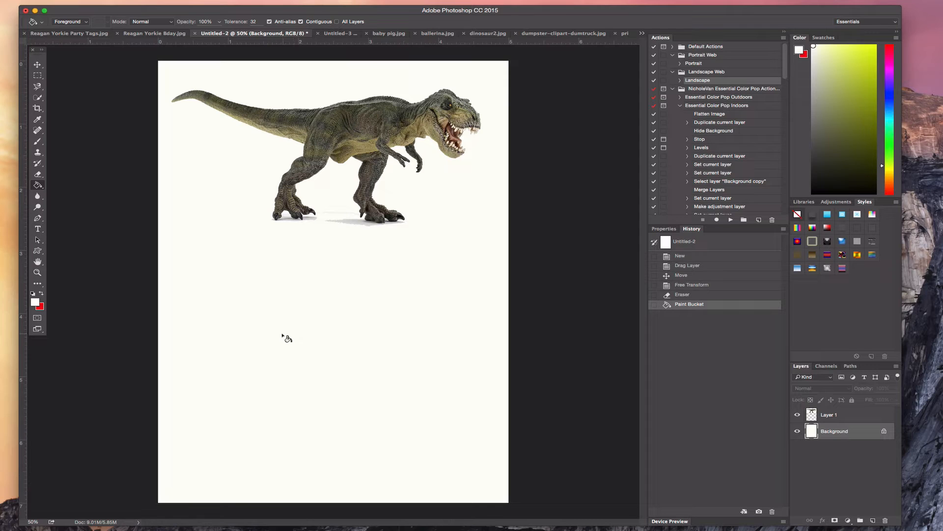
# Swap the foreground and background colors, set the foreground to dark green #307909, and fill the Background layer with it
pyautogui.click(42, 294)
pyautogui.click(35, 302)
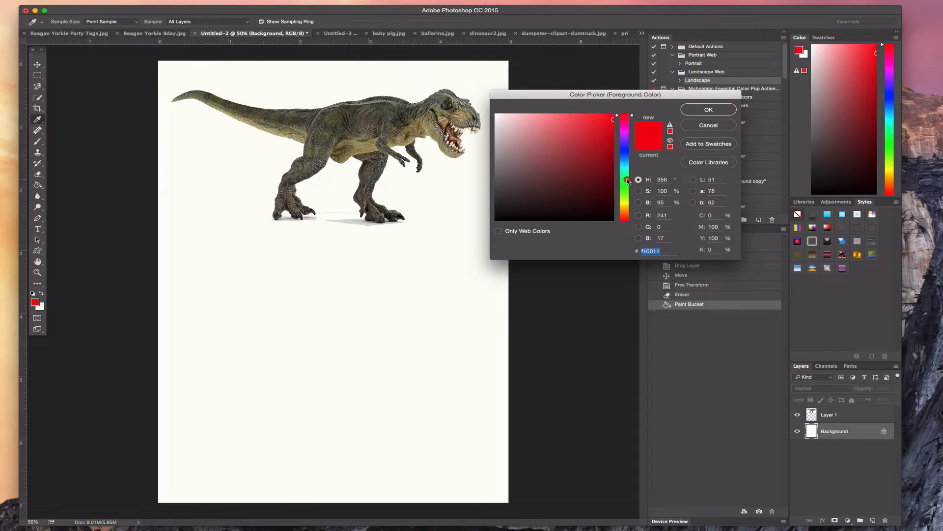
pyautogui.moveTo(628, 180); pyautogui.dragTo(628, 192)
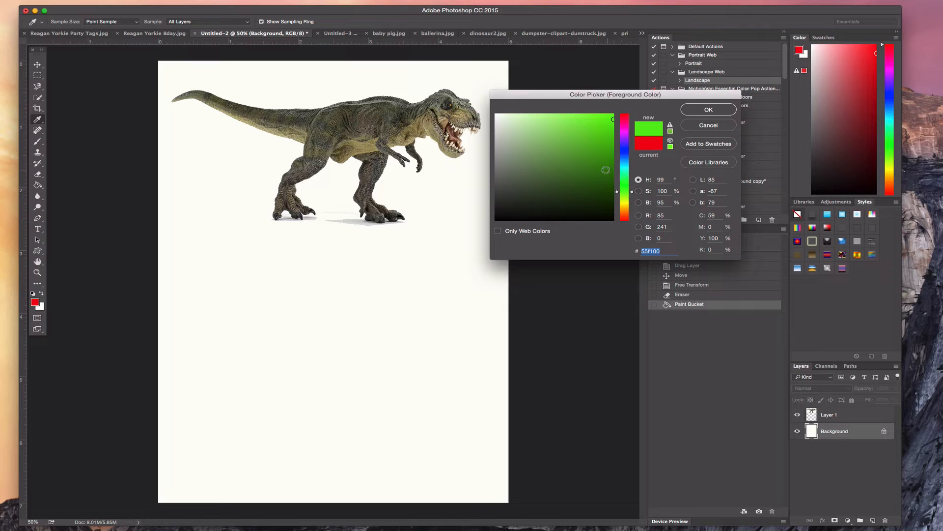
pyautogui.click(606, 170)
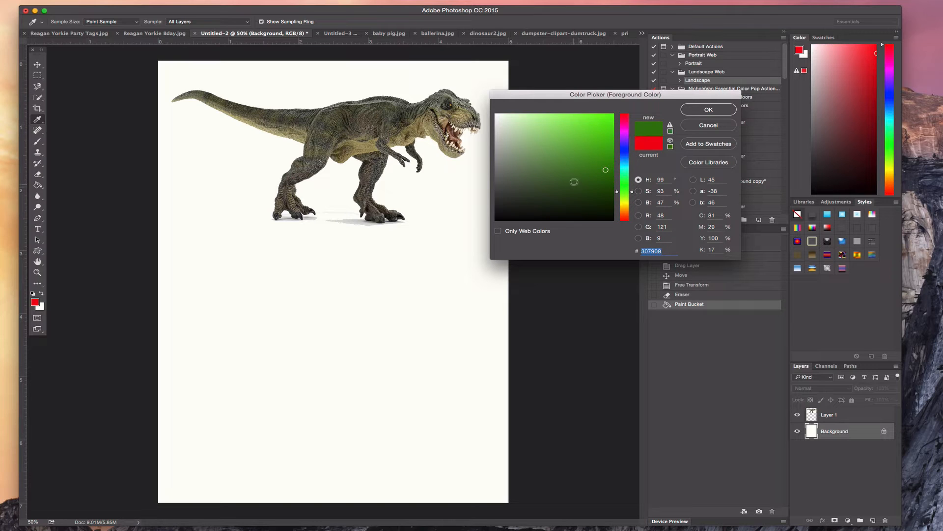
pyautogui.click(708, 110)
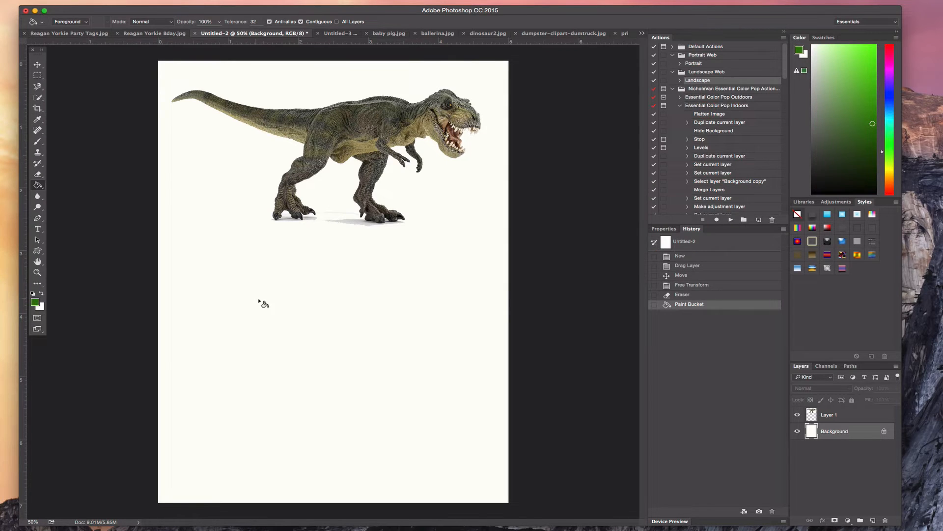
pyautogui.click(256, 344)
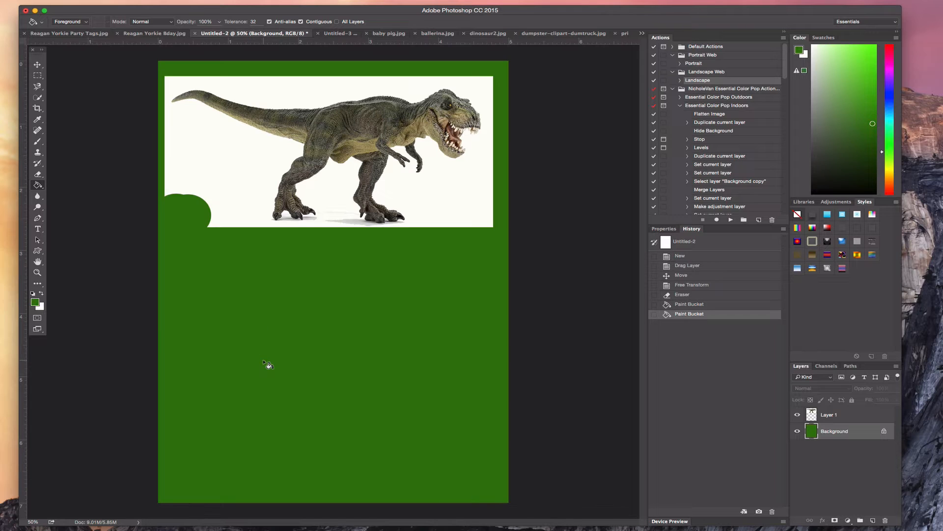
# Fill the dinosaur layer's off-white backdrop and the white shadow patches around both feet with the dark green using the Paint Bucket
pyautogui.click(834, 416)
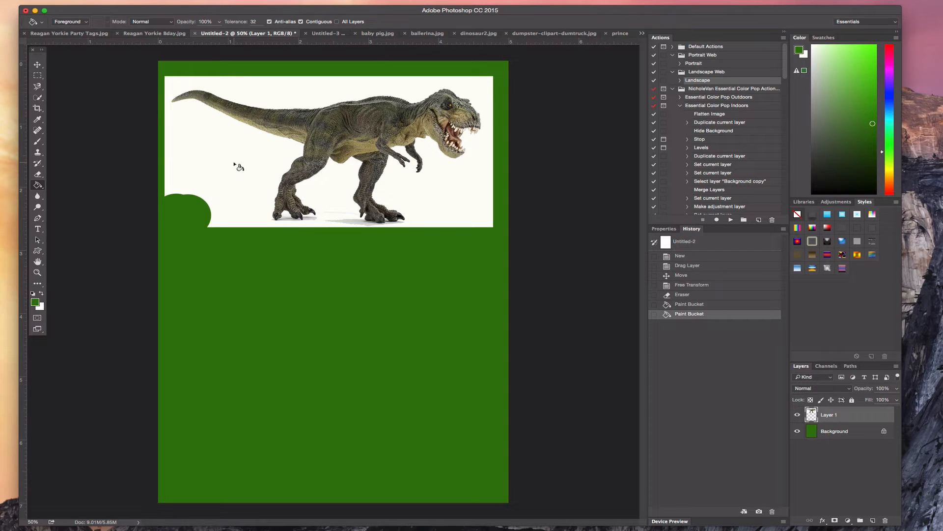
pyautogui.click(236, 166)
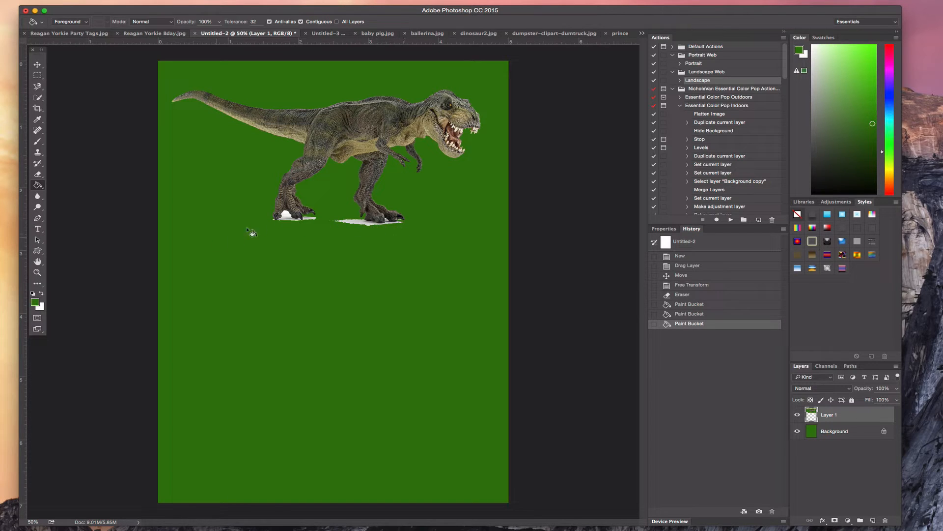
pyautogui.click(287, 217)
pyautogui.click(300, 223)
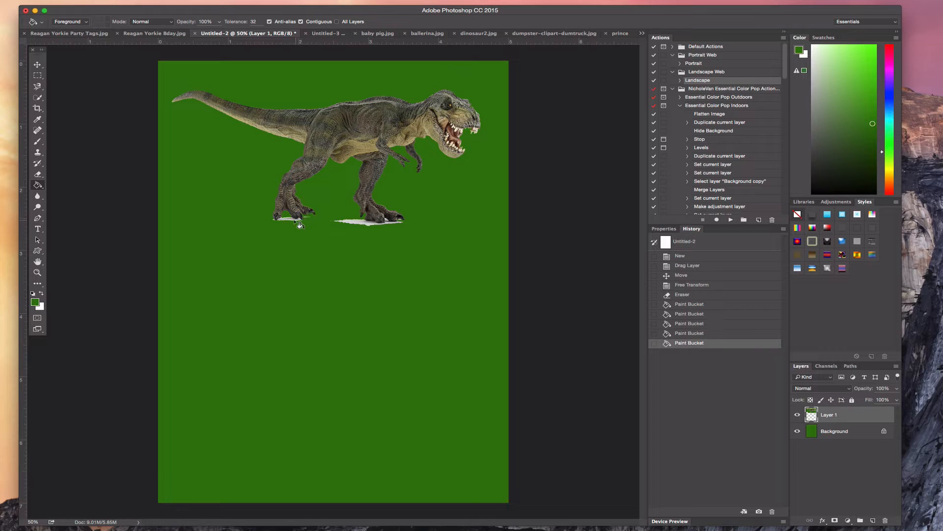
pyautogui.click(290, 220)
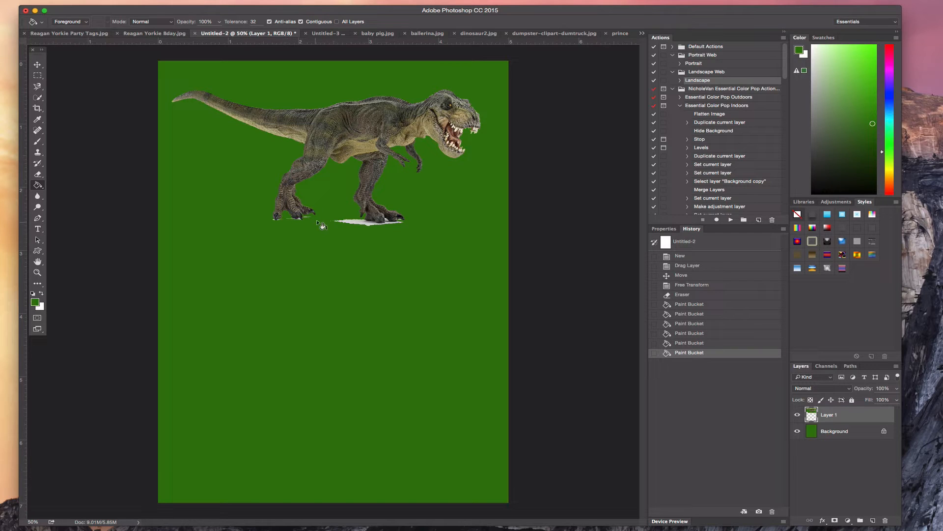
pyautogui.click(353, 223)
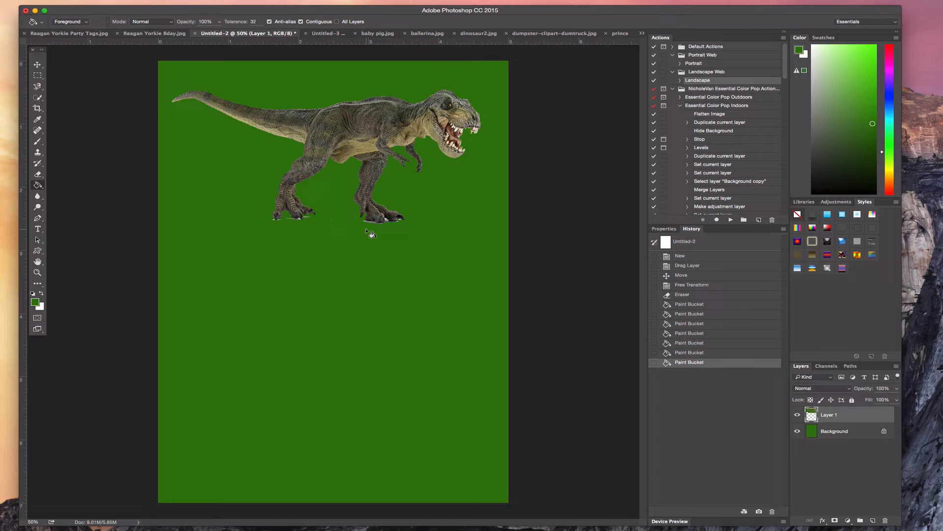
# Fill the remaining pale shadow slivers under the rear foot's toes with green on the dinosaur layer
pyautogui.press('super+1')
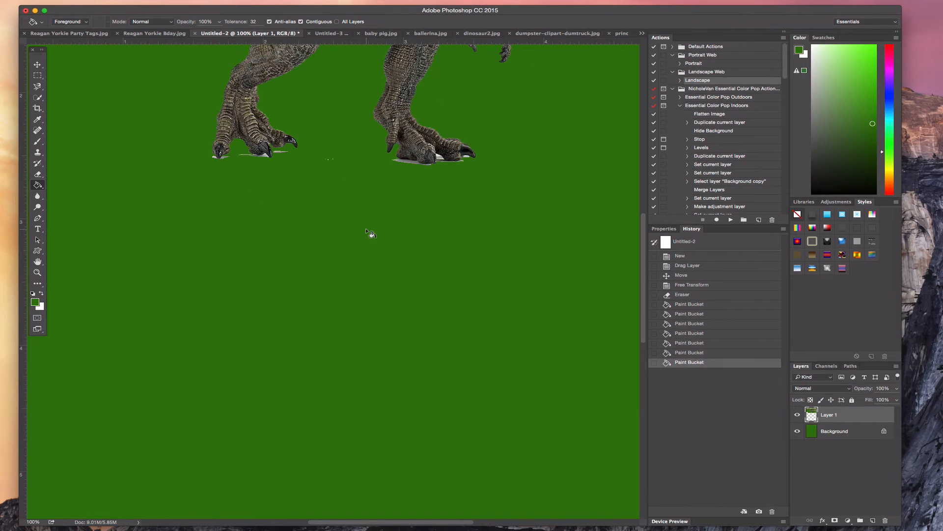
pyautogui.scroll(5, 363, 256)
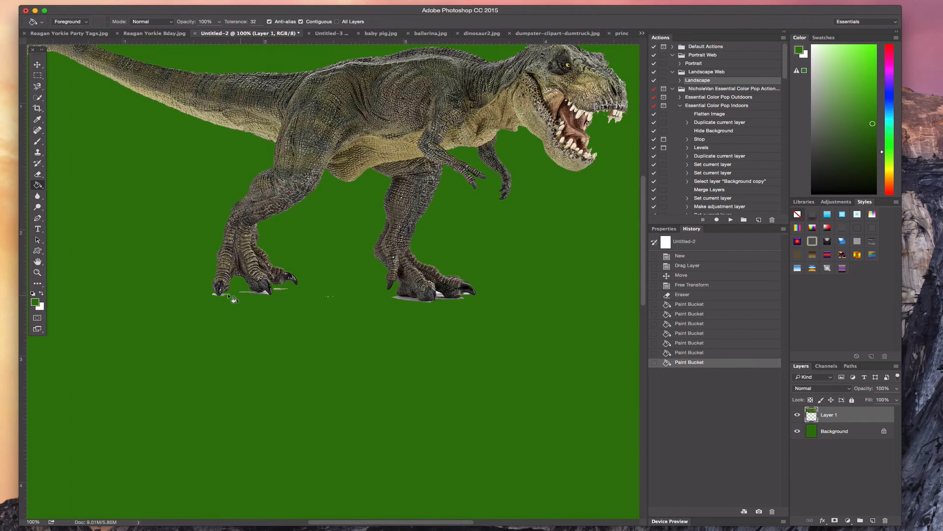
pyautogui.click(225, 300)
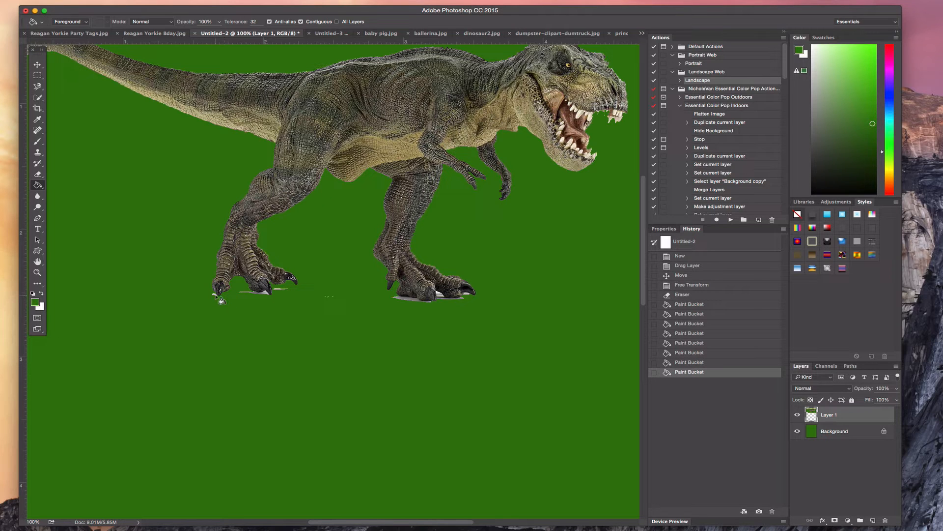
pyautogui.click(222, 299)
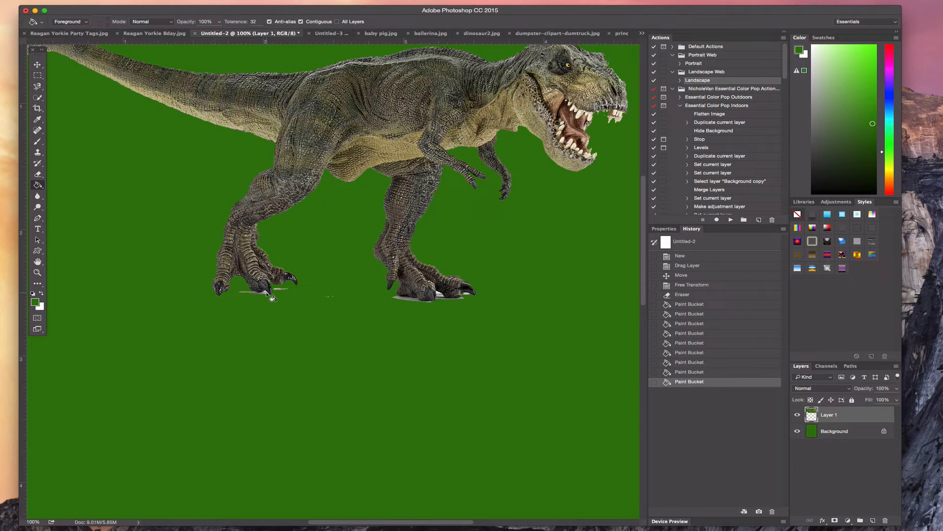
pyautogui.click(271, 297)
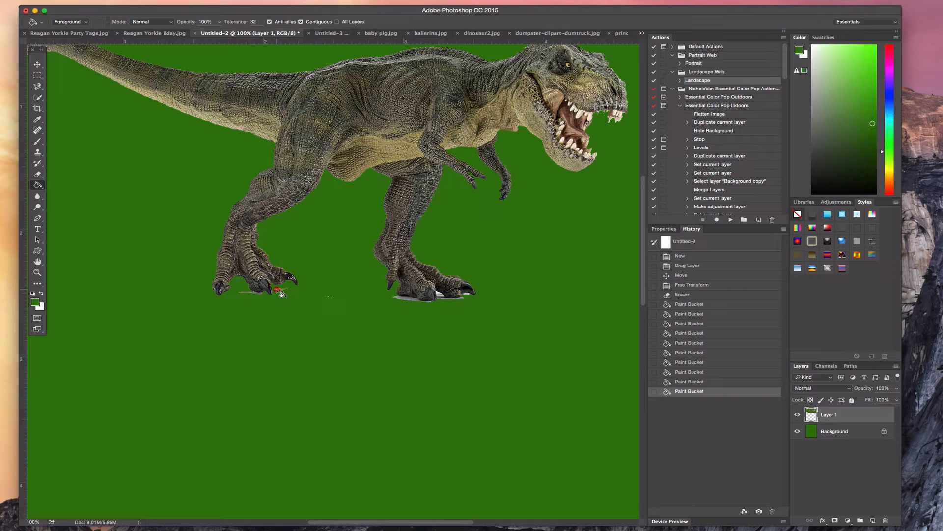
pyautogui.click(280, 304)
pyautogui.click(252, 298)
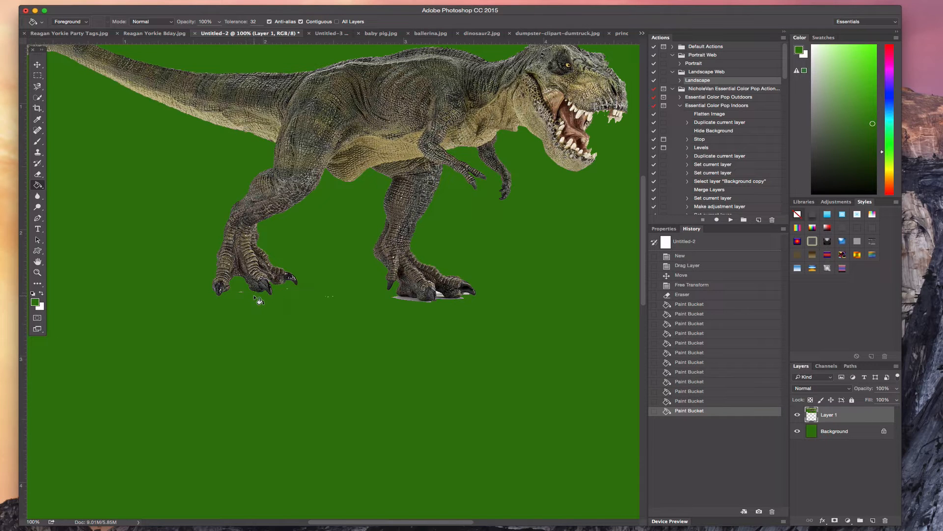
# Try one more green fill beside the rear foot, compare its before and after history states, and leave it undone
pyautogui.click(244, 297)
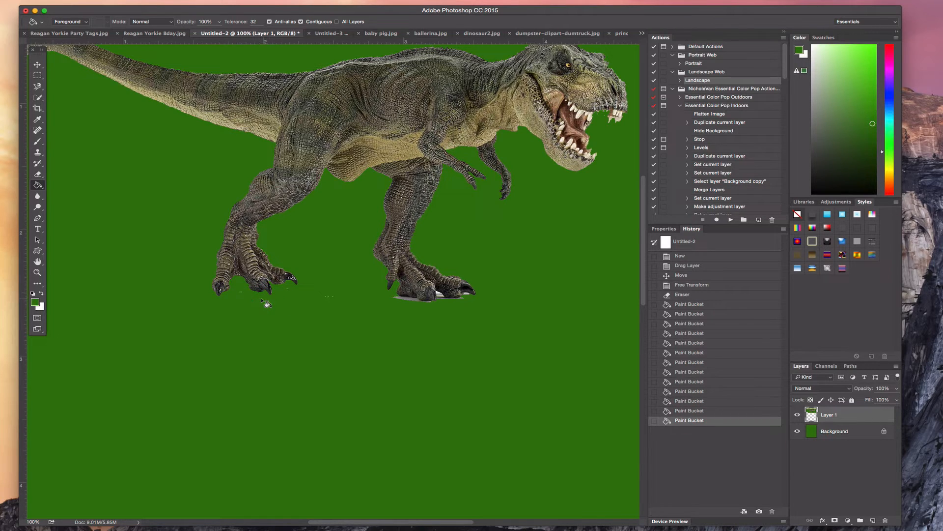
pyautogui.click(703, 412)
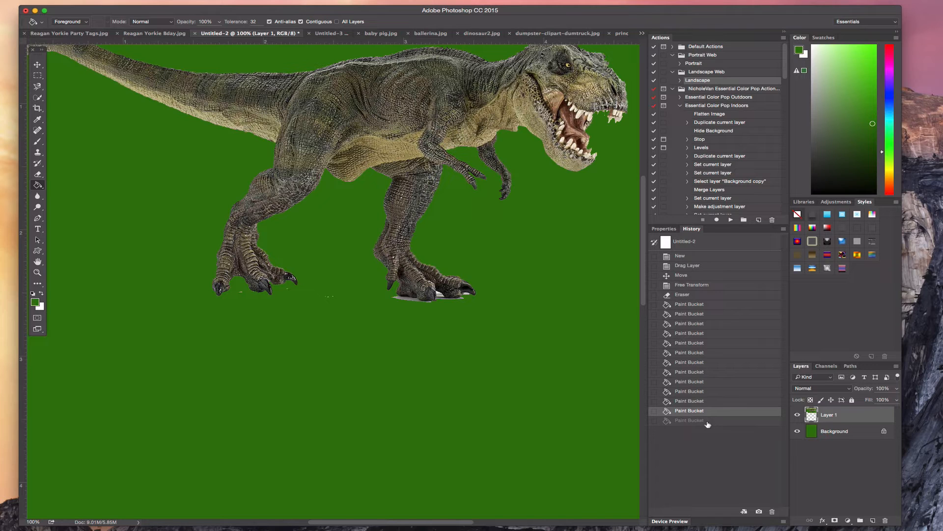
pyautogui.click(708, 421)
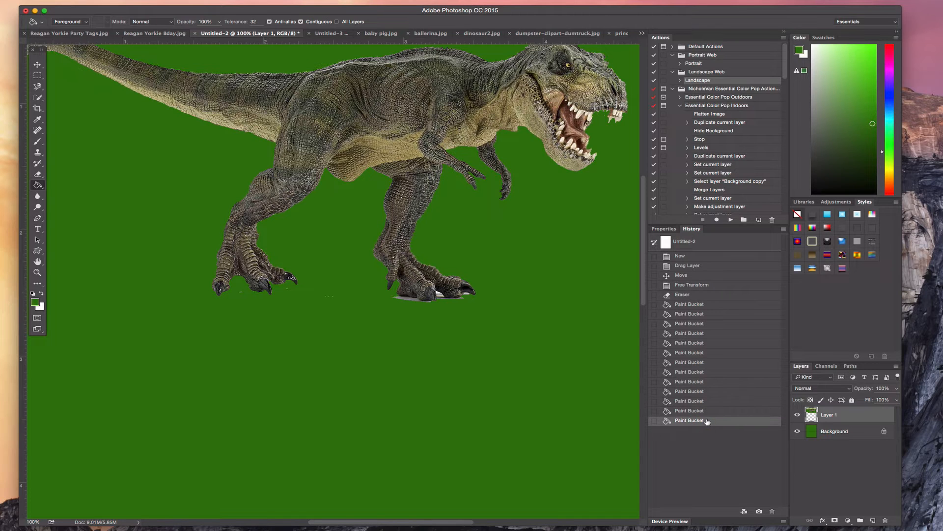
pyautogui.click(705, 412)
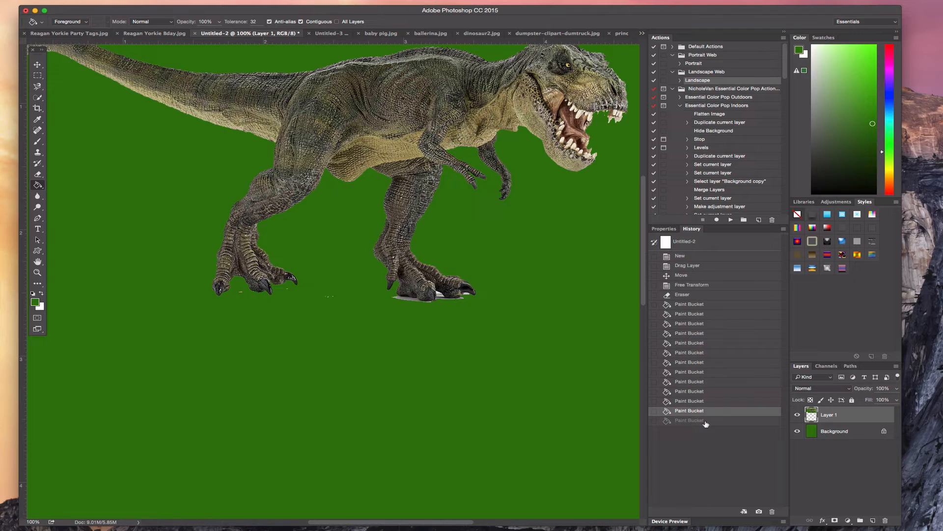
pyautogui.click(706, 423)
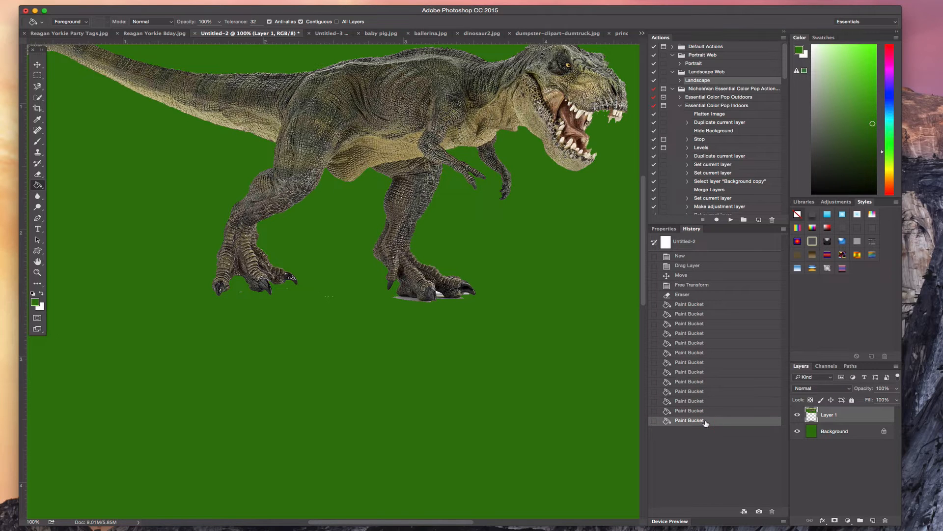
pyautogui.click(705, 412)
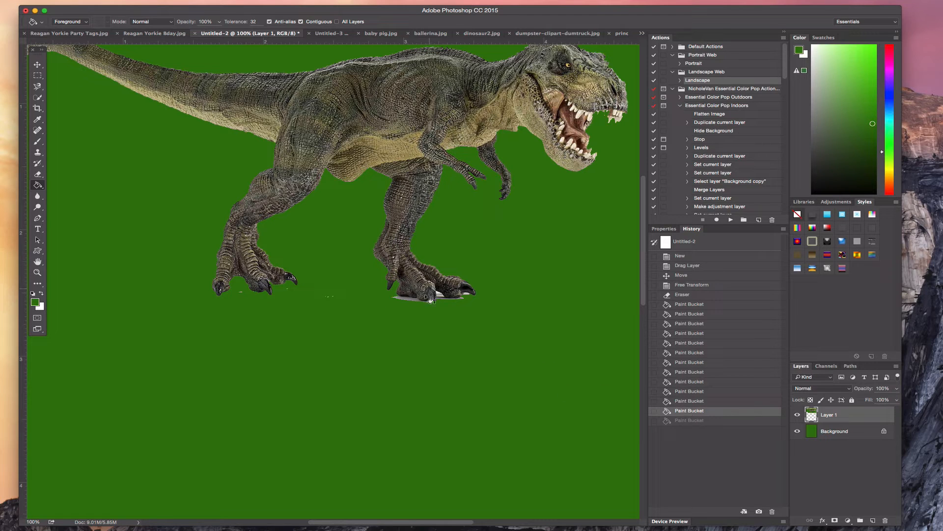
# Fill the pale shadow patches beneath and between the front foot's toes with green using the Paint Bucket
pyautogui.click(418, 303)
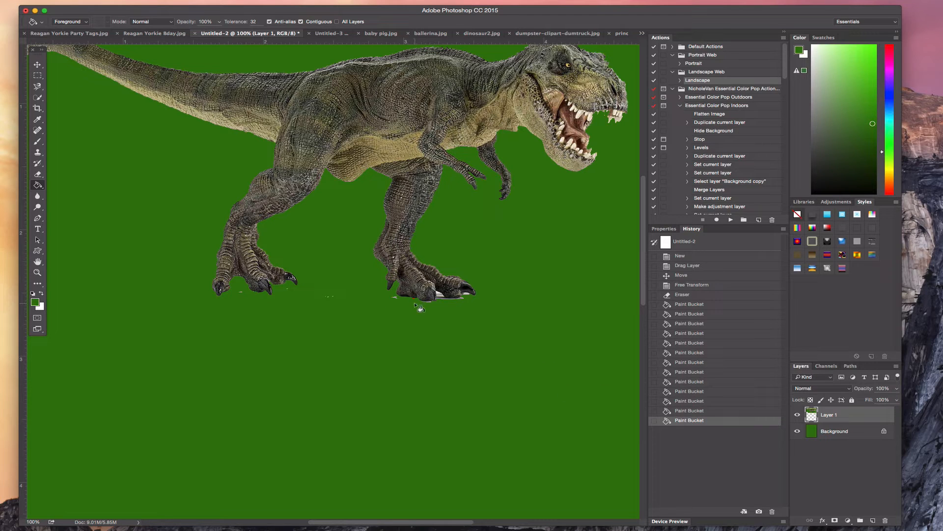
pyautogui.click(445, 300)
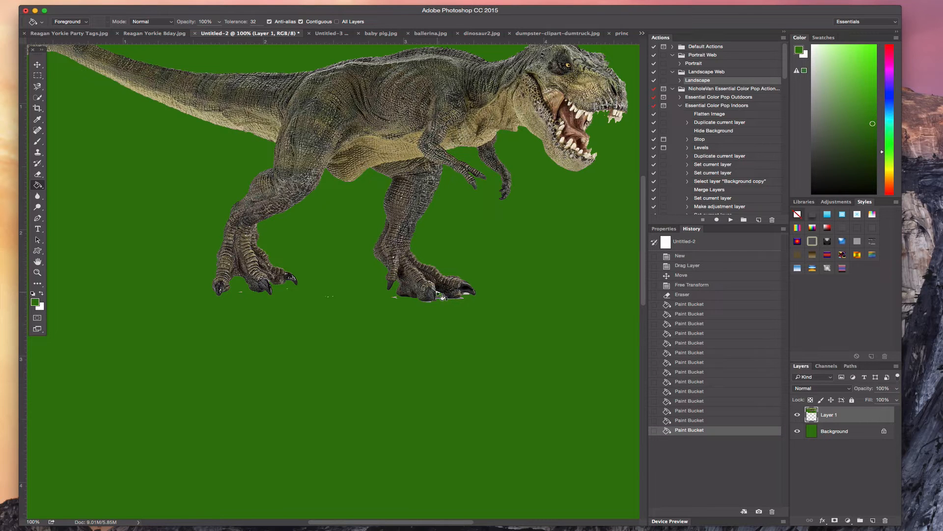
pyautogui.click(442, 298)
pyautogui.click(463, 302)
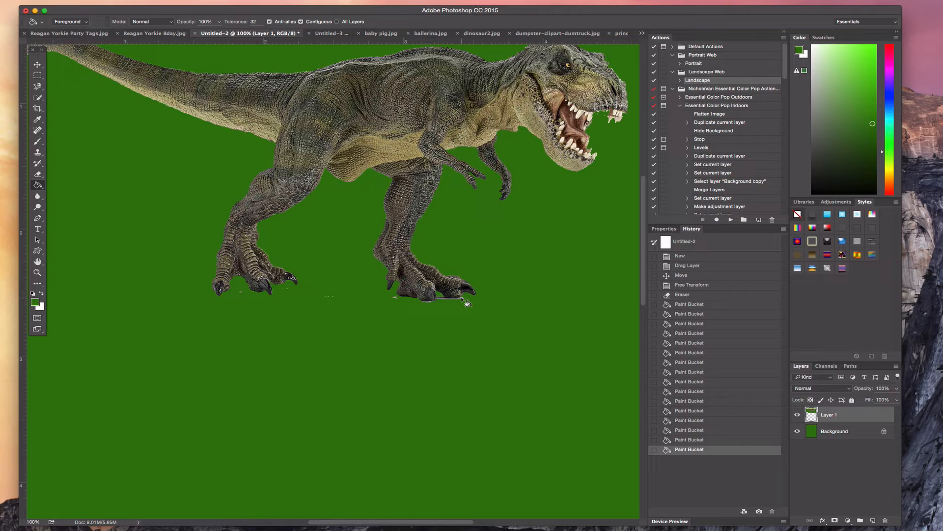
pyautogui.click(466, 303)
pyautogui.click(442, 303)
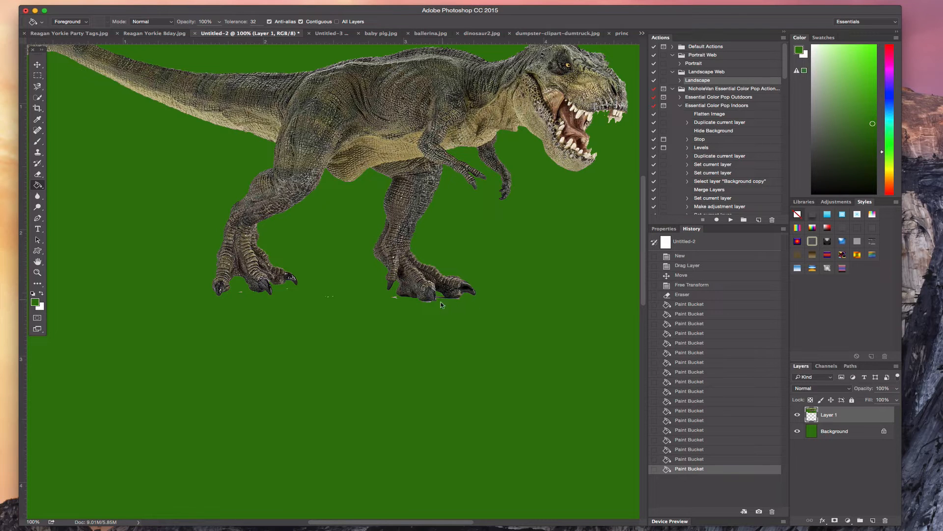
# Try to fill the pale edge under the front foot's middle toe with green and undo the fill
pyautogui.click(432, 305)
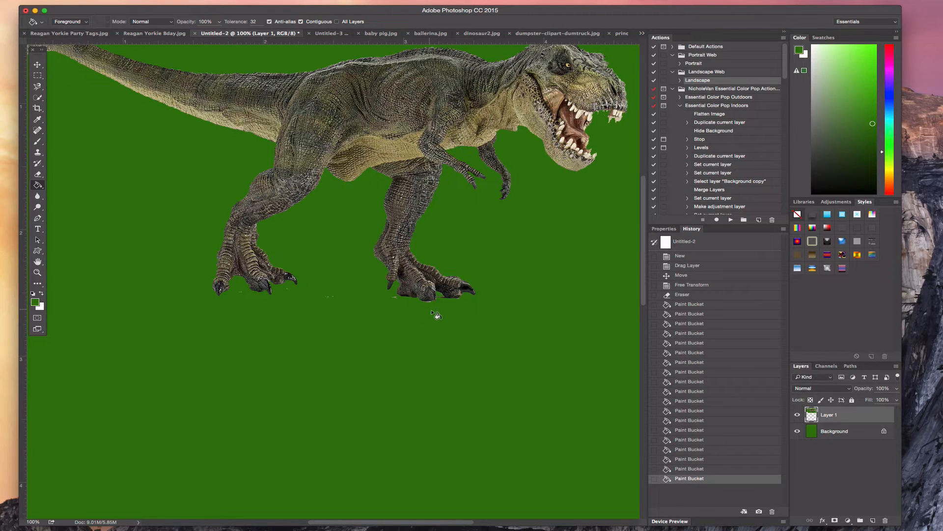
pyautogui.press('super+z')
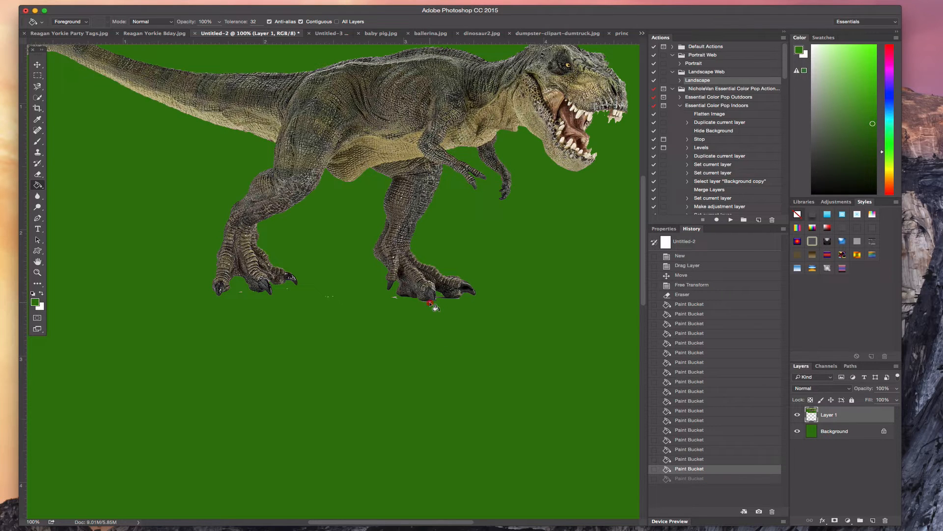
pyautogui.click(434, 306)
pyautogui.click(731, 470)
# Paint over the stray pale specks behind and under the front foot's heel with a hard 25 px green brush
pyautogui.click(33, 141)
pyautogui.click(67, 22)
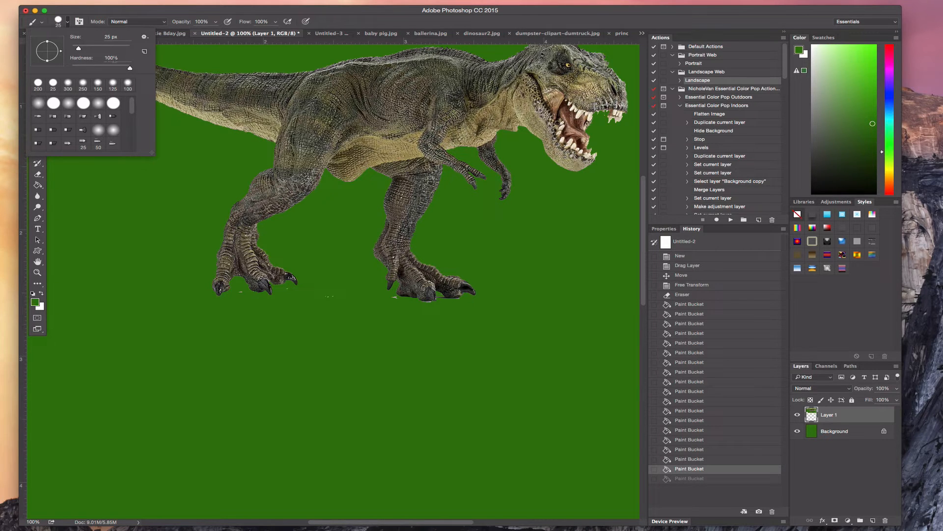
pyautogui.click(68, 21)
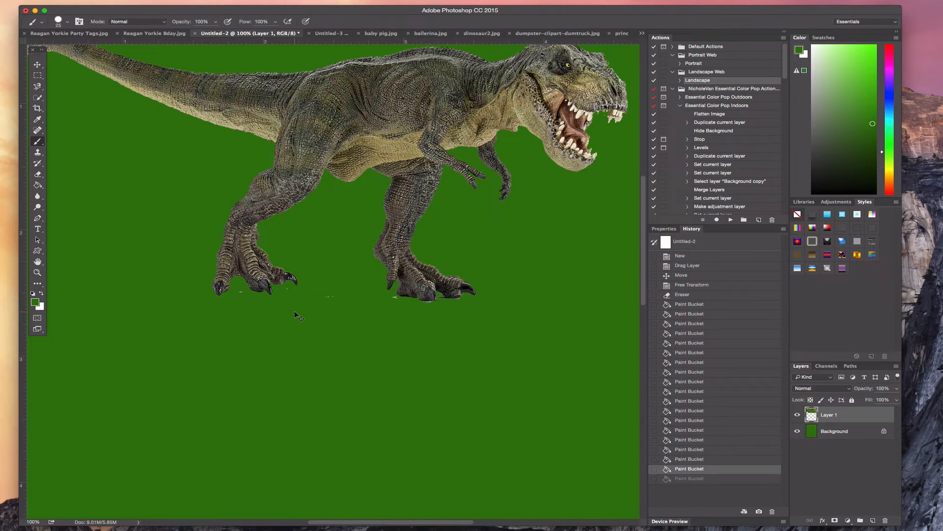
pyautogui.press('super+equal')
pyautogui.press('super+equal')
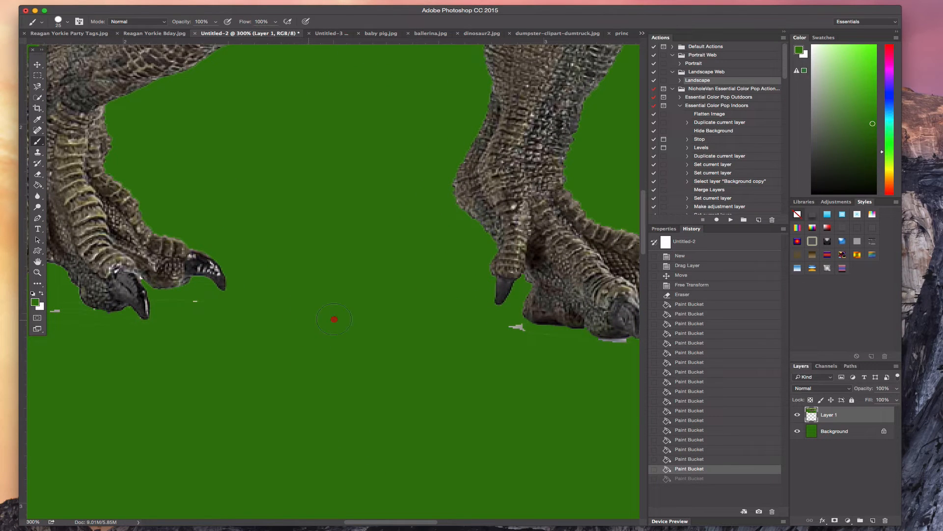
pyautogui.moveTo(442, 312); pyautogui.dragTo(516, 327)
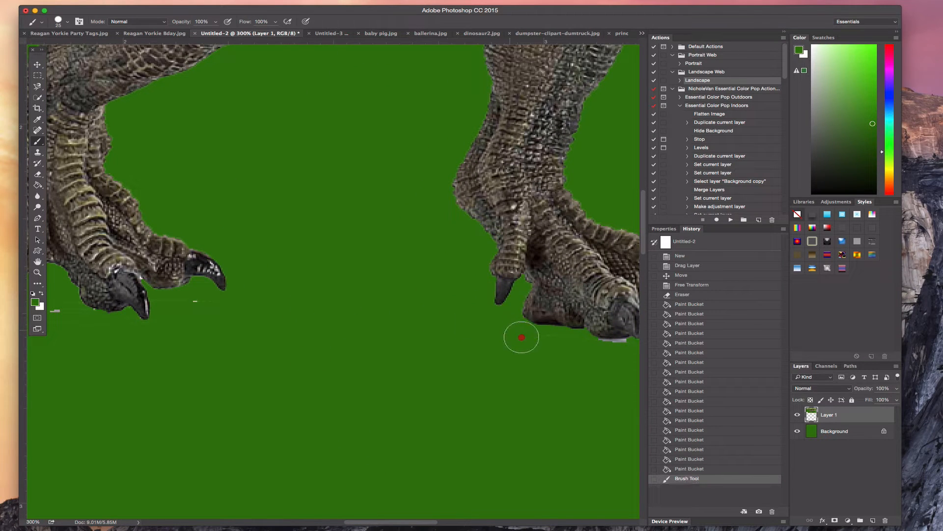
pyautogui.click(575, 344)
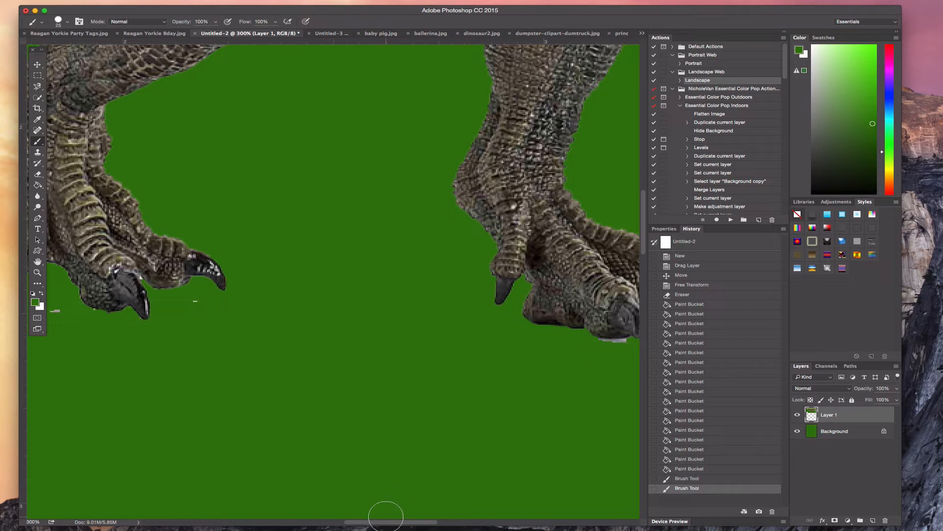
# Paint out the pale shadow remnants beneath the front foot's middle and outer toes with the green brush
pyautogui.moveTo(384, 525); pyautogui.dragTo(431, 523)
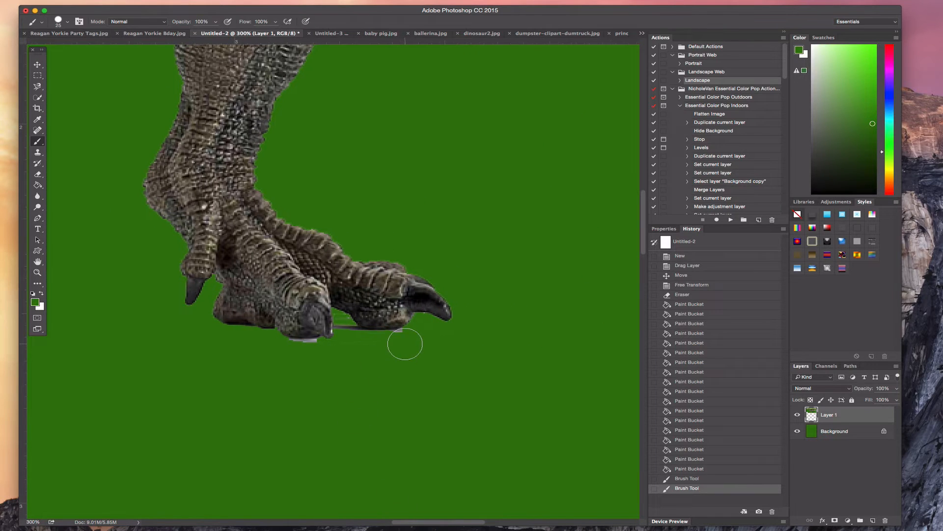
pyautogui.click(404, 344)
pyautogui.click(393, 343)
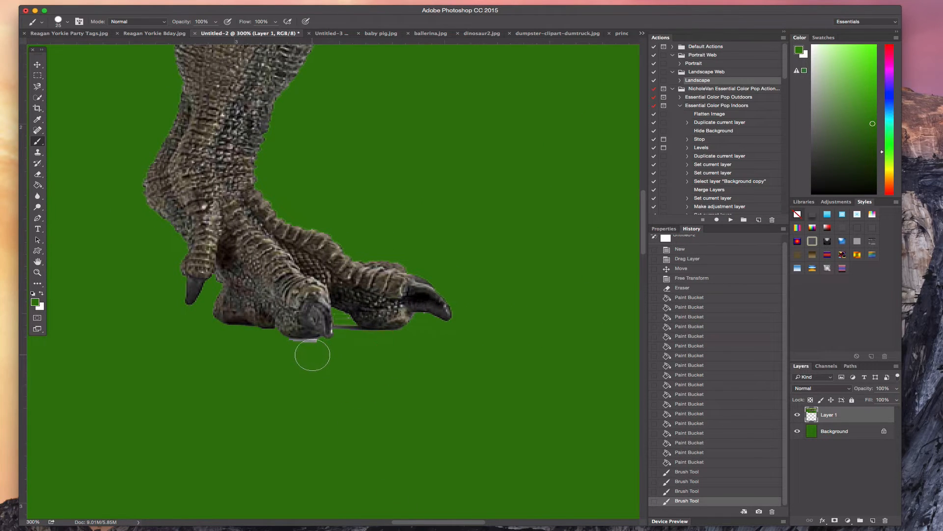
pyautogui.click(307, 360)
pyautogui.click(293, 354)
pyautogui.click(290, 352)
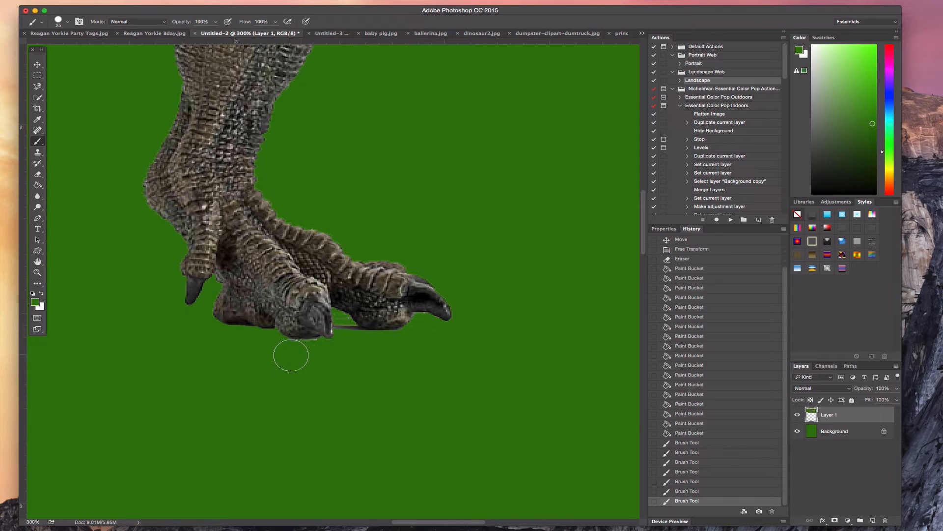
pyautogui.click(312, 355)
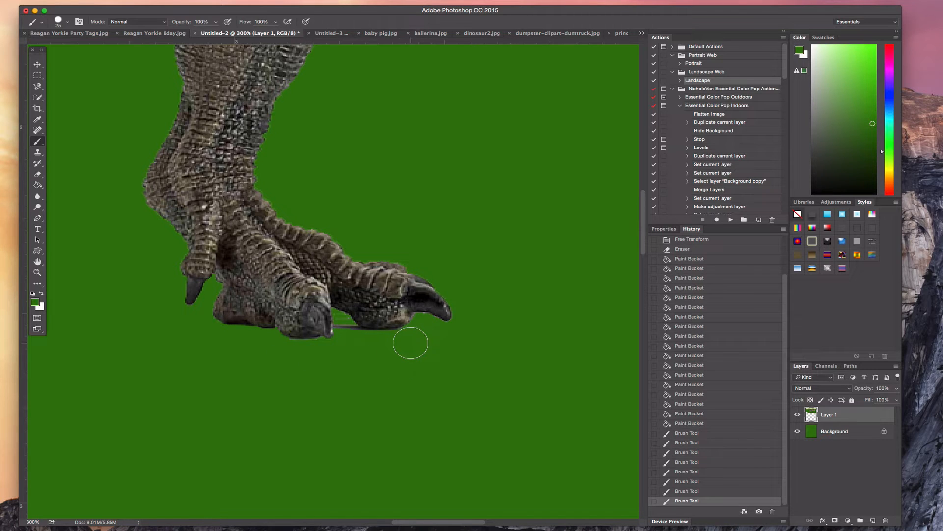
# Reduce the brush to 8 px and paint green over the shadow remnants in the gap between the front foot's toes
pyautogui.press('[')
pyautogui.click(443, 337)
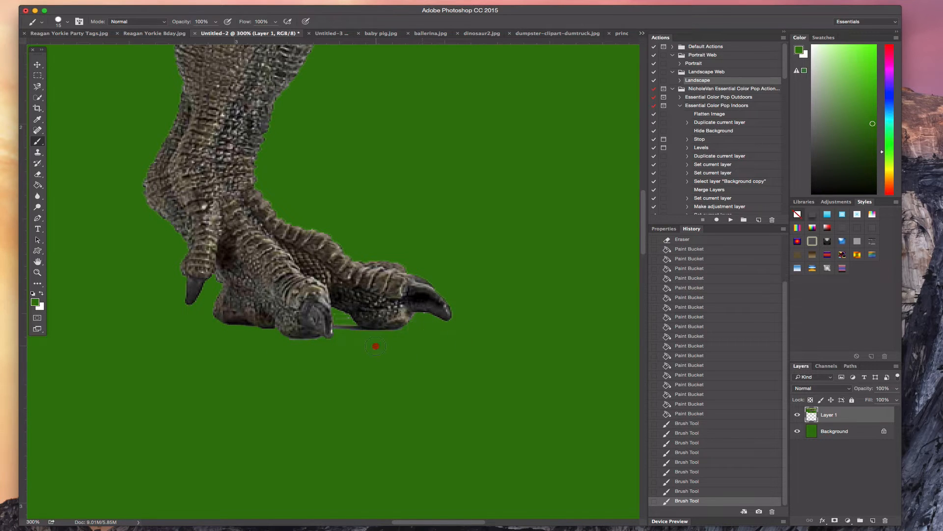
pyautogui.click(337, 348)
pyautogui.press('[')
pyautogui.press('[')
pyautogui.press('[')
pyautogui.click(340, 327)
pyautogui.click(339, 324)
pyautogui.click(342, 327)
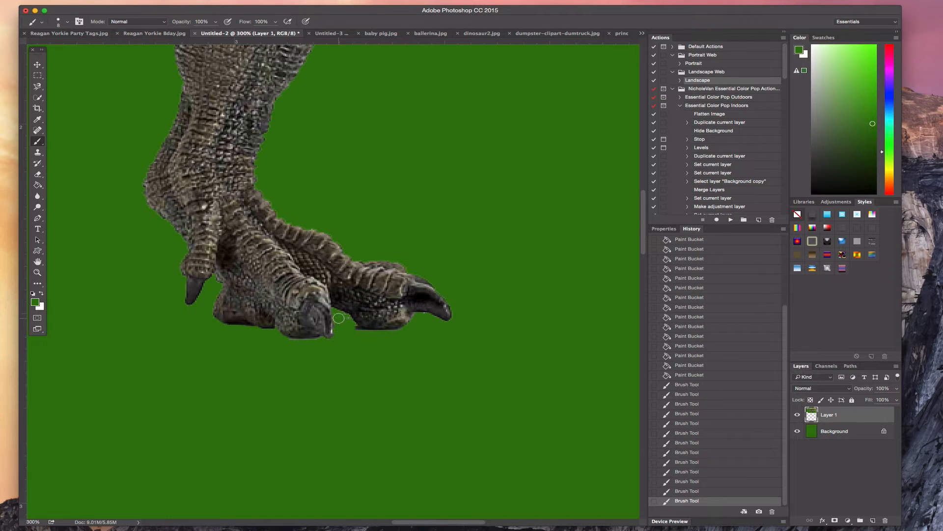
pyautogui.click(341, 319)
pyautogui.click(343, 320)
# Touch up the lower edge of the front foot's outer toe and claw with the small green brush
pyautogui.click(366, 337)
pyautogui.click(419, 320)
pyautogui.click(418, 320)
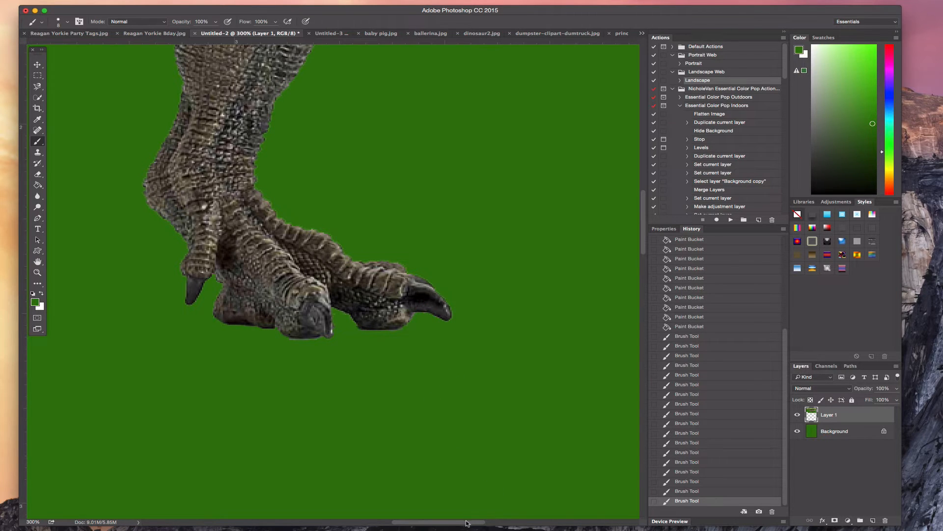
# Paint green over the pale shadow remnants beneath and between the rear foot's toes
pyautogui.moveTo(464, 523); pyautogui.dragTo(374, 524)
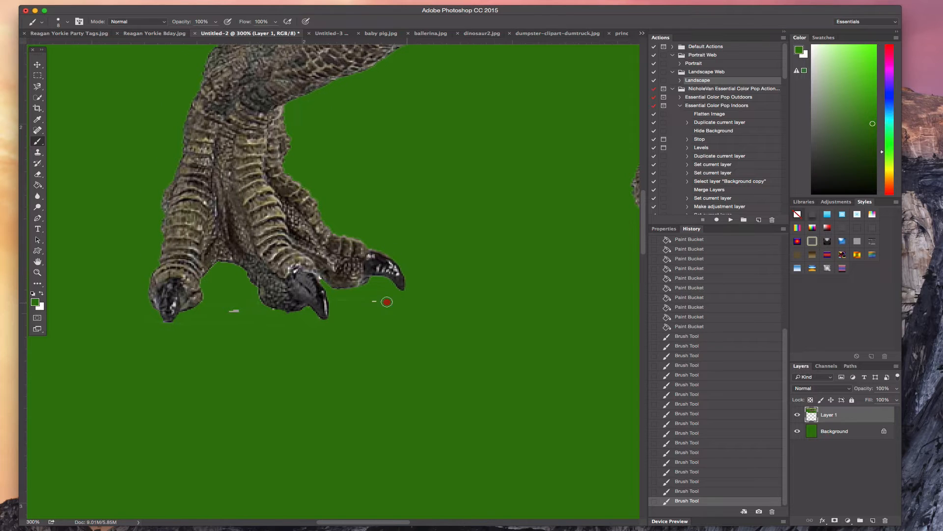
pyautogui.click(350, 299)
pyautogui.click(321, 322)
pyautogui.click(185, 322)
pyautogui.click(233, 312)
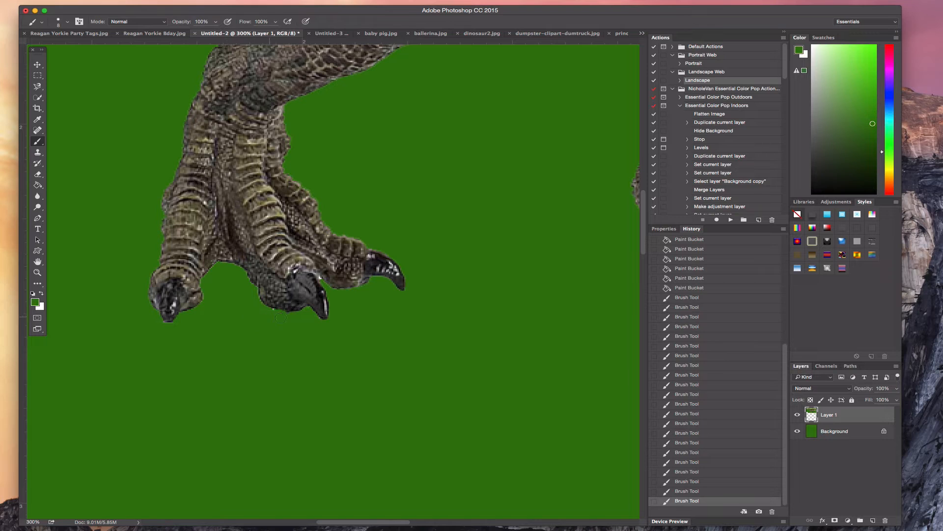
# Touch up the green along the ground line under the rear foot's claws and front toe tip
pyautogui.click(314, 320)
pyautogui.moveTo(177, 328)
pyautogui.mouseDown()
pyautogui.moveTo(136, 317)
pyautogui.moveTo(164, 328)
pyautogui.mouseUp()
pyautogui.click(163, 328)
pyautogui.click(168, 327)
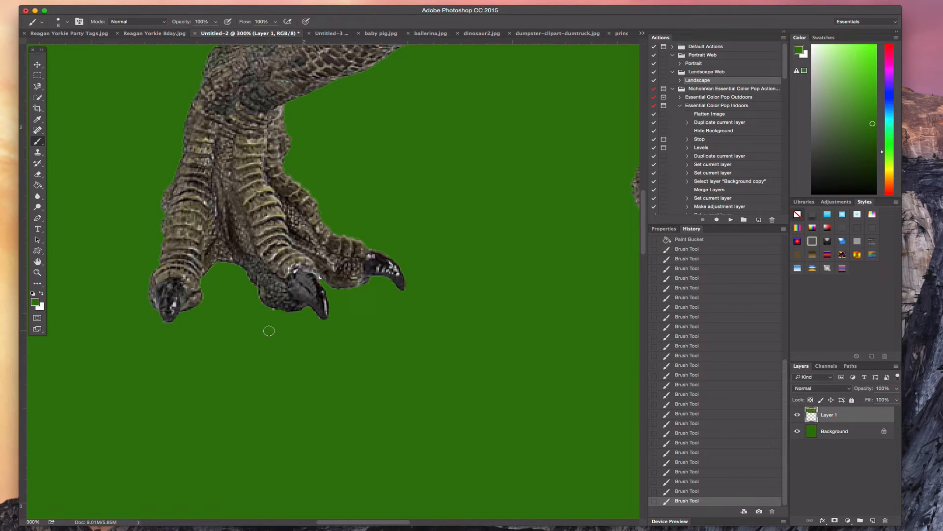
pyautogui.press('super+minus')
pyautogui.press('super+minus')
pyautogui.press('super+minus')
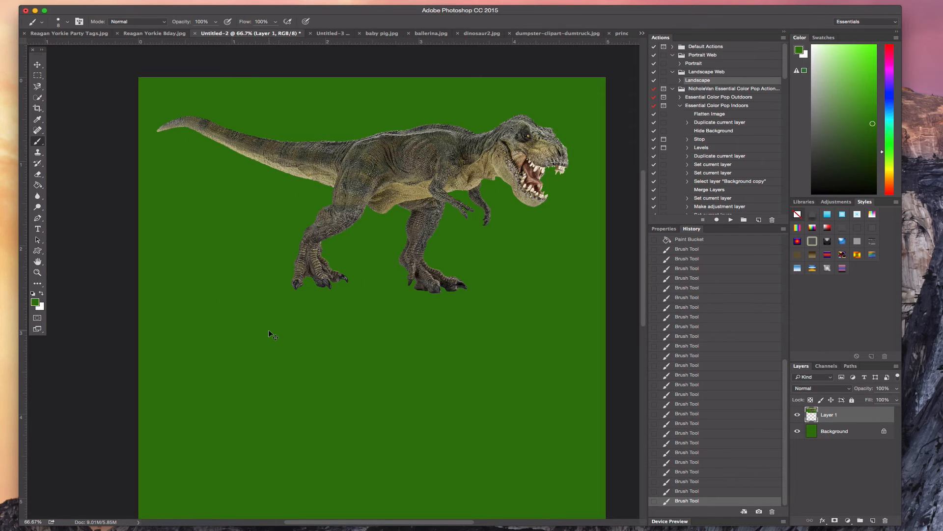
pyautogui.press('super+minus')
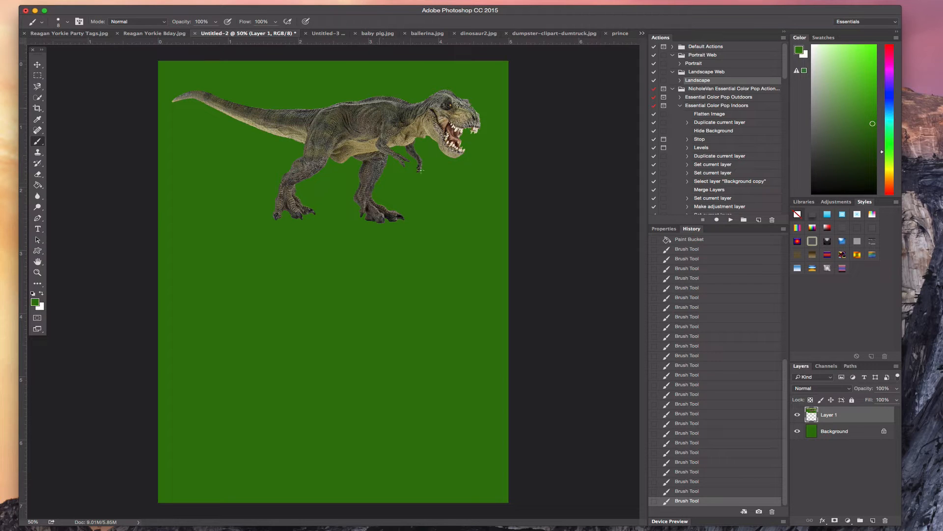
# Copy the baby pig picture into the blank landscape document Untitled-3
pyautogui.click(327, 34)
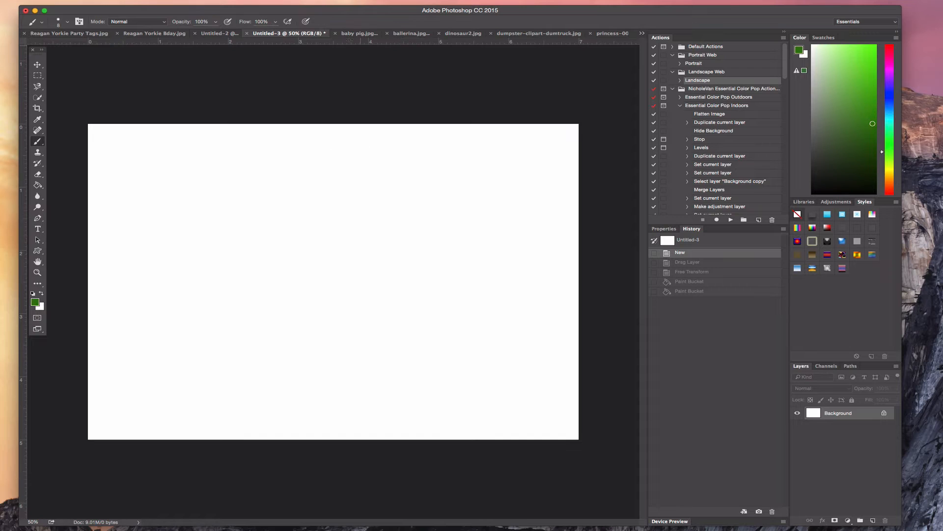
pyautogui.click(359, 34)
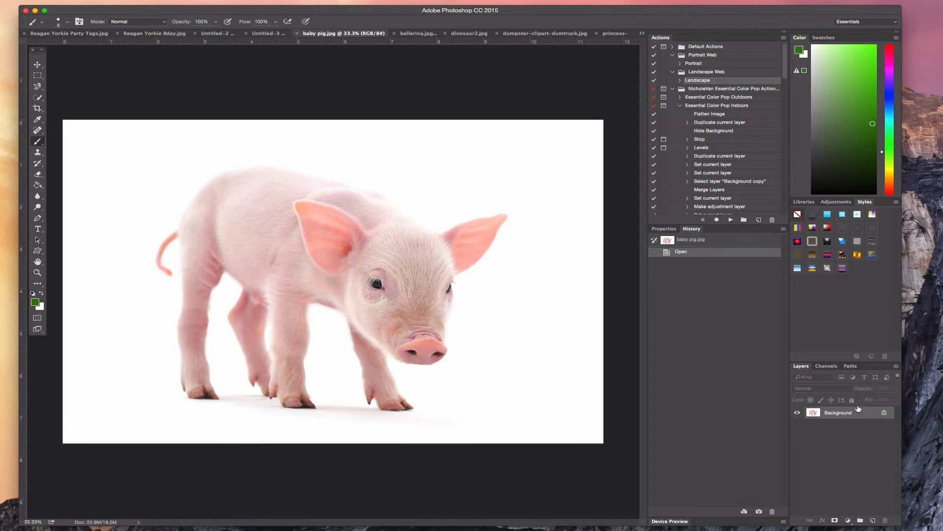
pyautogui.click(39, 66)
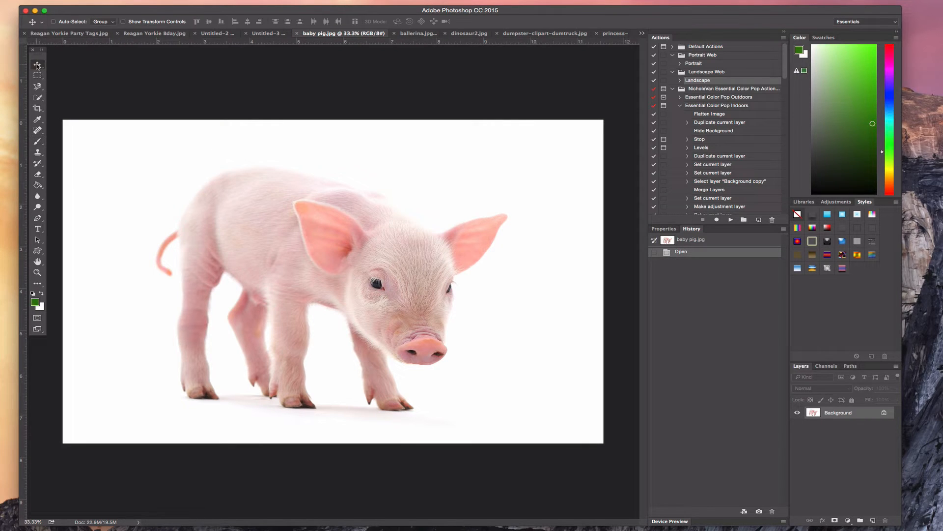
pyautogui.moveTo(344, 230)
pyautogui.mouseDown()
pyautogui.moveTo(258, 33)
pyautogui.moveTo(306, 197)
pyautogui.mouseUp()
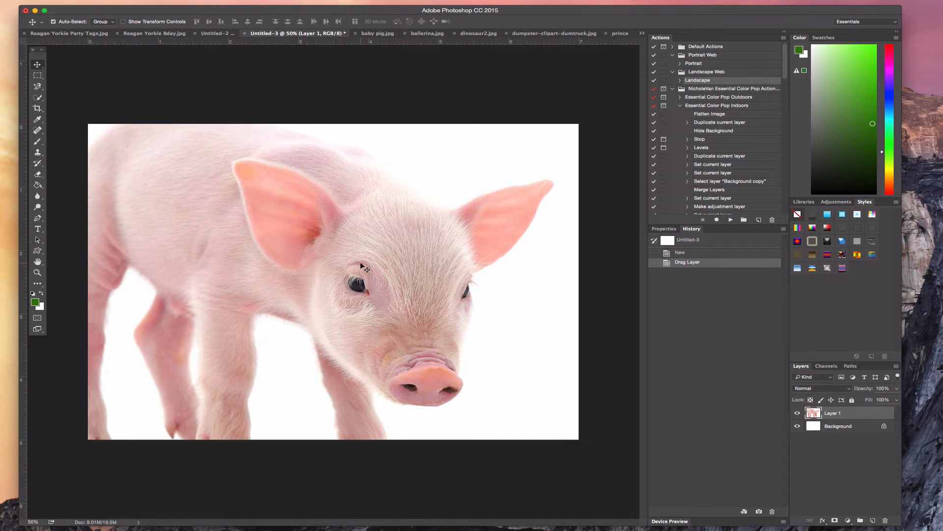
# Free-transform the pig layer to about 50.6% and place it in the lower-left part of the canvas
pyautogui.hotkey('ctrl', 't')
pyautogui.moveTo(192, 181); pyautogui.dragTo(425, 253)
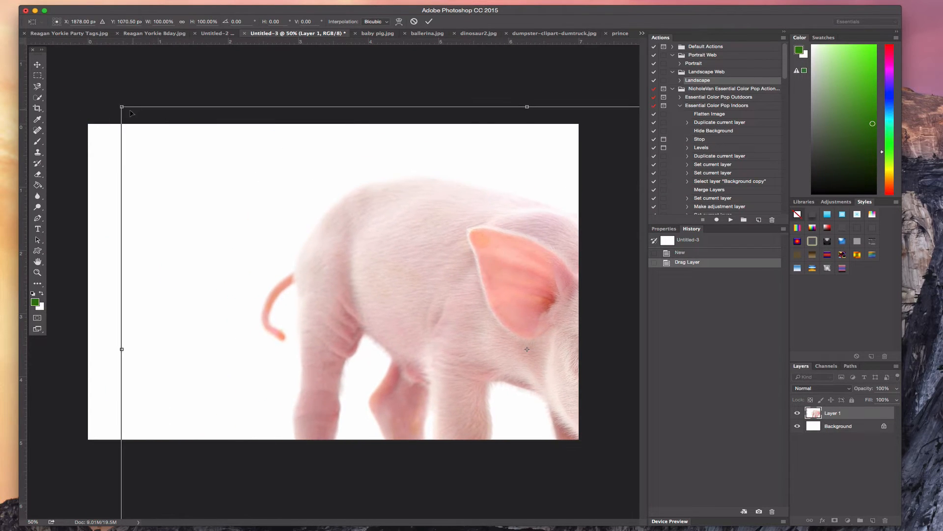
pyautogui.moveTo(121, 107); pyautogui.dragTo(86, 224)
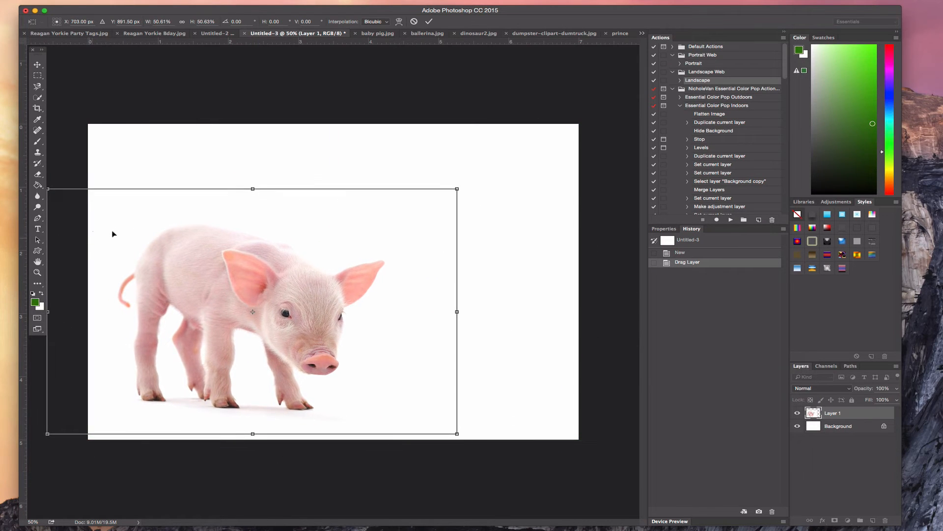
pyautogui.click(426, 24)
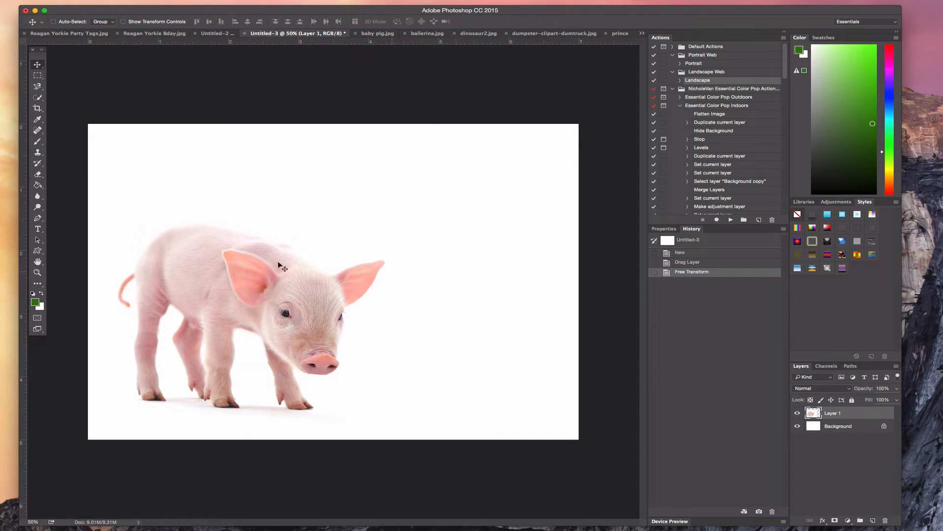
# Set the foreground color to light blue 8be6f6
pyautogui.click(36, 301)
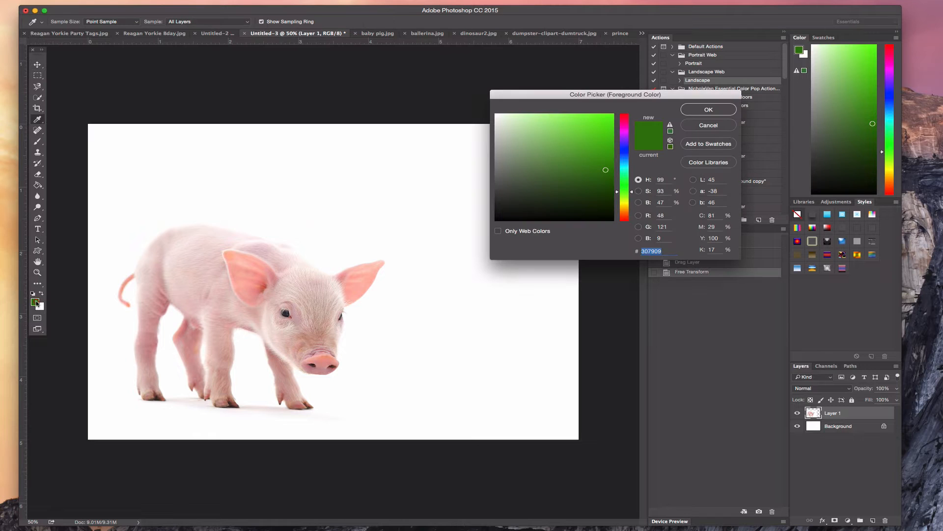
pyautogui.click(625, 165)
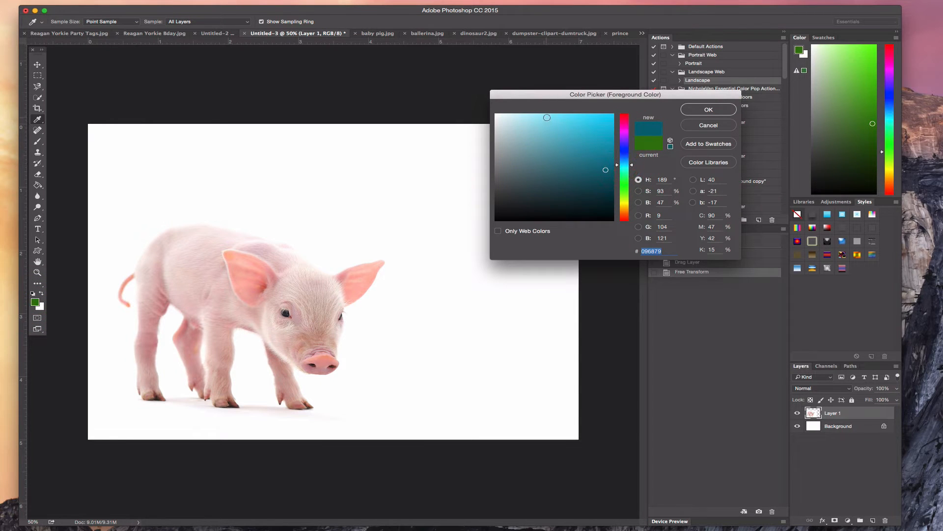
pyautogui.click(547, 117)
pyautogui.click(708, 110)
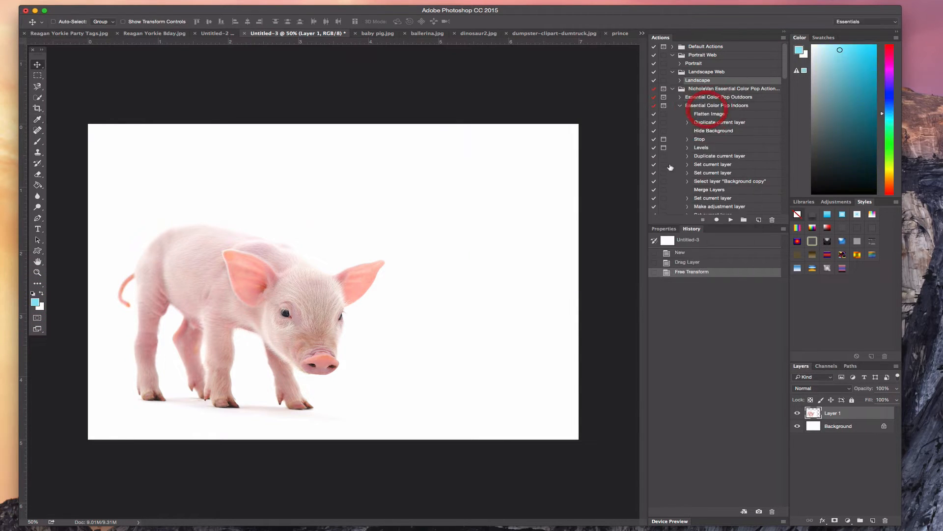
# Fill the Background layer with the light blue foreground color using the Paint Bucket
pyautogui.click(38, 185)
pyautogui.click(841, 426)
pyautogui.click(553, 299)
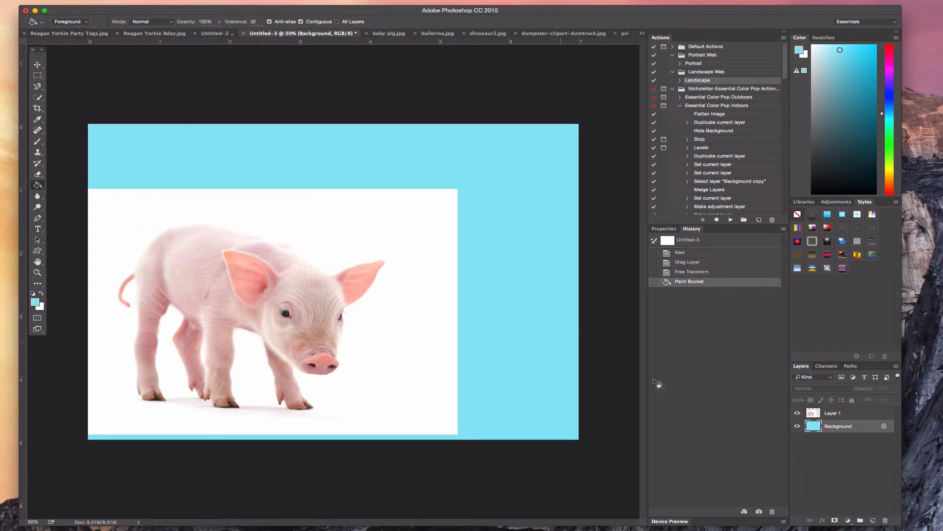
# Try to fill the white area around the pig on Layer 1 with light blue, and undo those fills
pyautogui.click(861, 413)
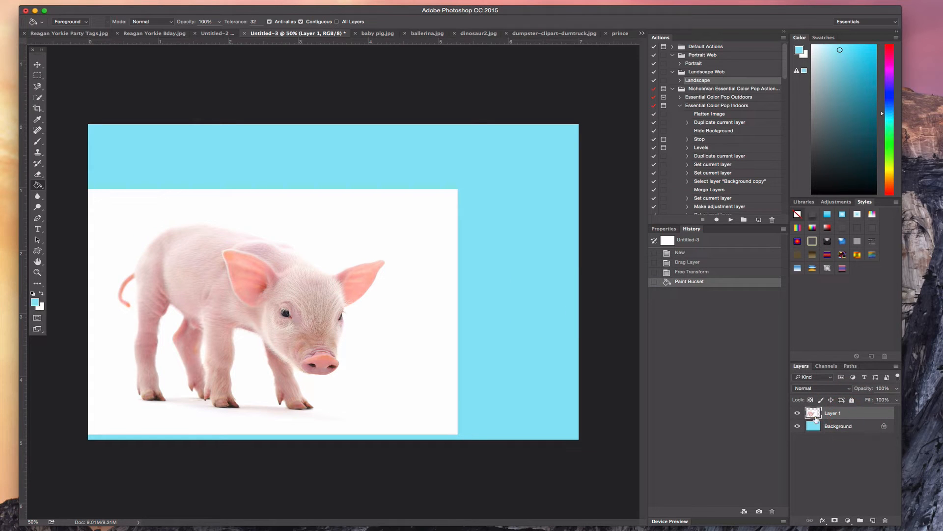
pyautogui.click(395, 363)
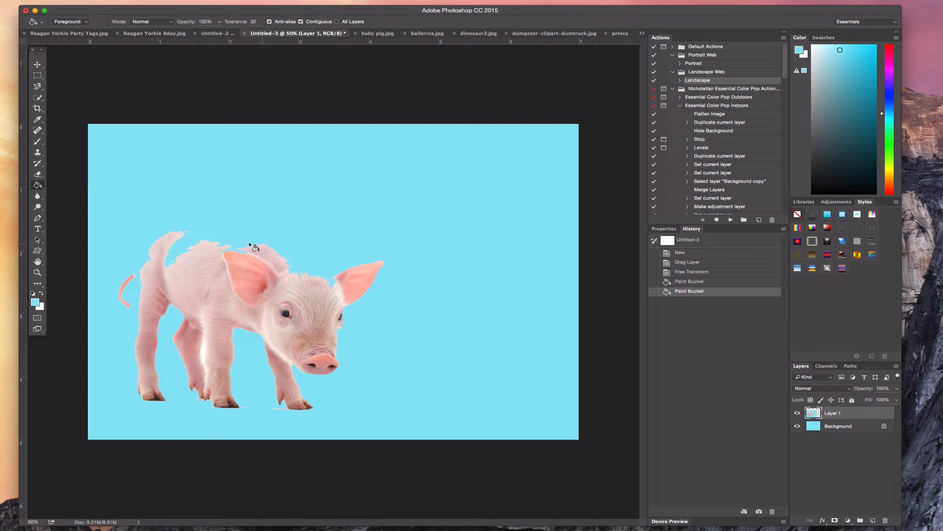
pyautogui.click(171, 262)
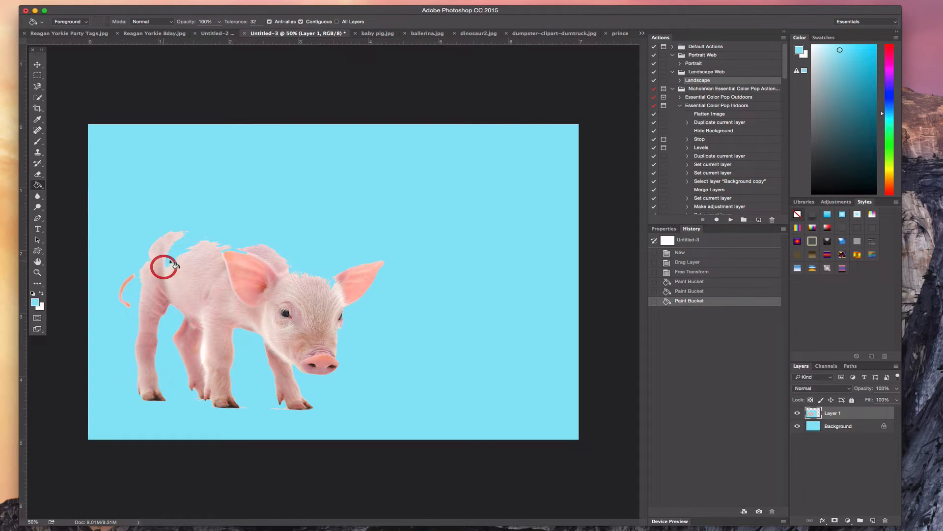
pyautogui.click(684, 292)
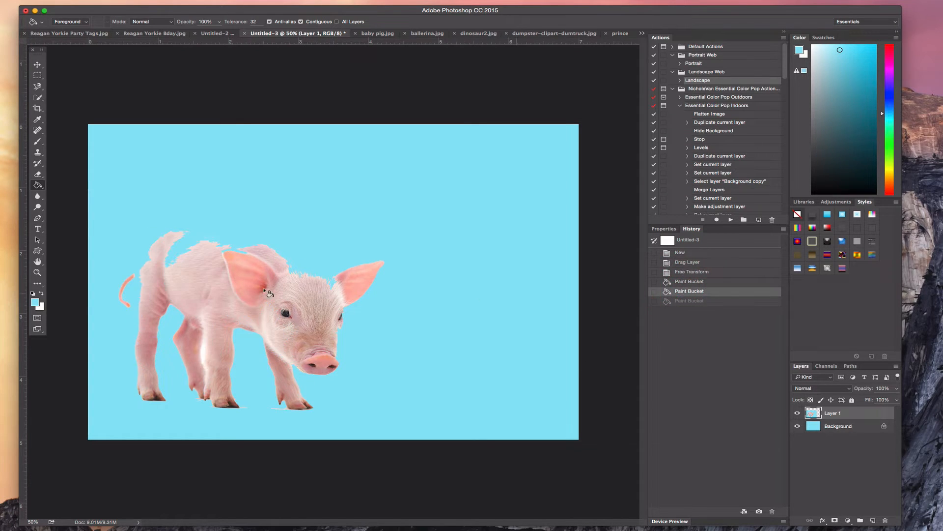
pyautogui.click(694, 285)
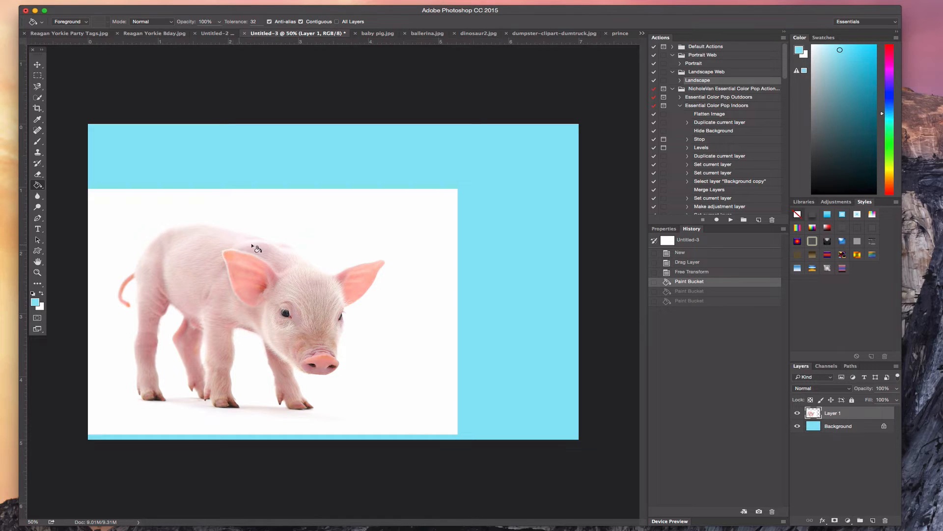
# Retry the light blue fill around the pig, and revert the document to the Free Transform state
pyautogui.click(355, 224)
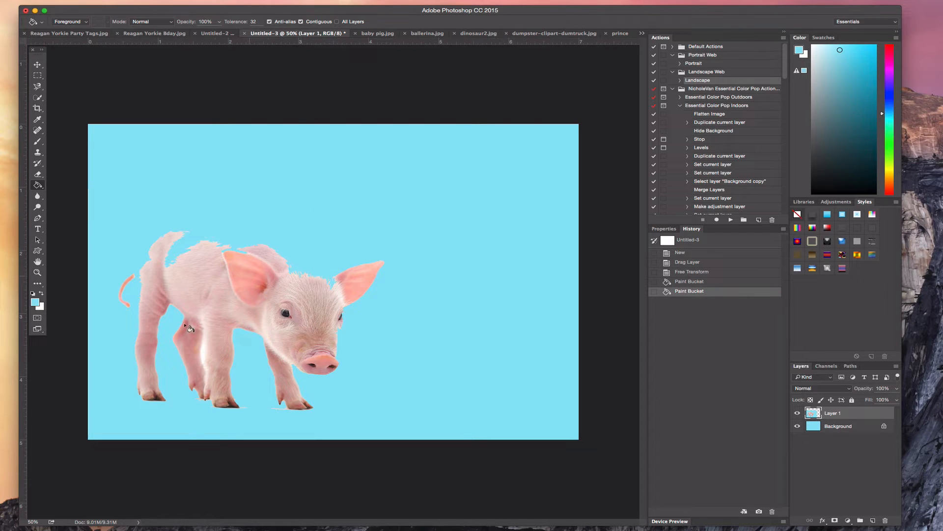
pyautogui.click(699, 284)
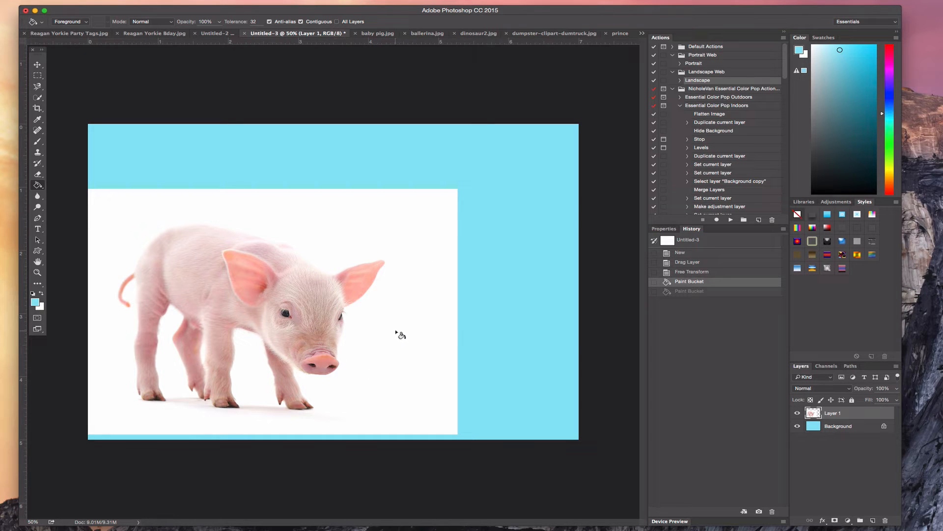
pyautogui.click(714, 274)
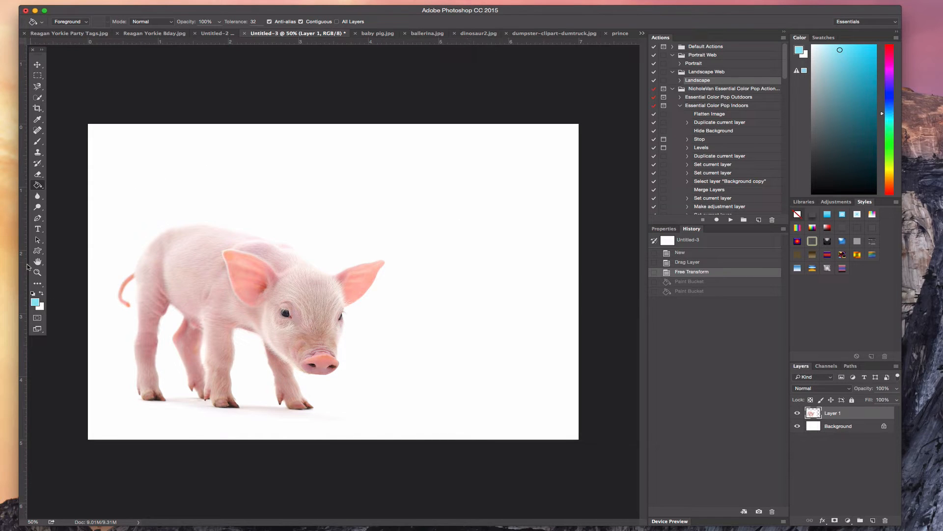
# Add the centered text "It's a Party" above the pig's head in MTF Lexi Regular
pyautogui.click(37, 229)
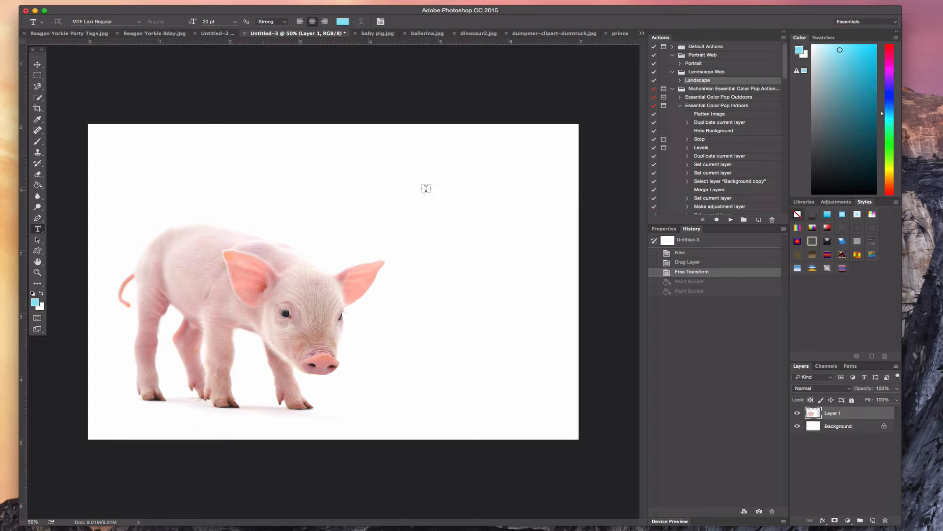
pyautogui.click(409, 189)
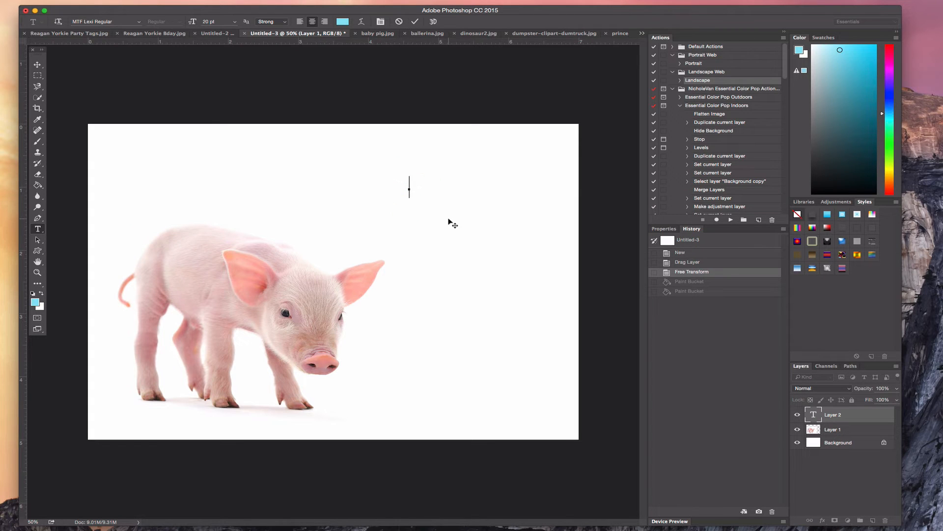
pyautogui.write("It's a Party")
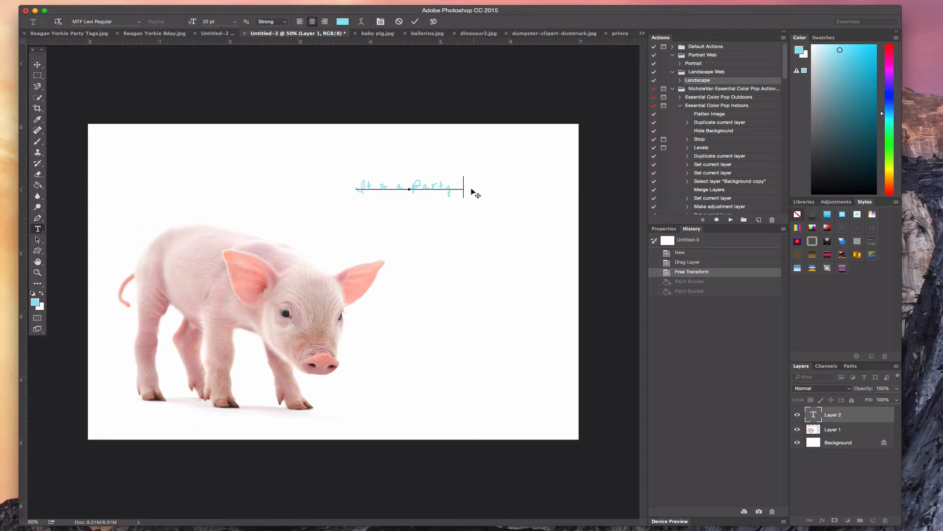
# Set the "It's a Party" text size to 36 pt and shift the line slightly toward the canvas's right edge
pyautogui.moveTo(463, 193); pyautogui.dragTo(333, 179)
pyautogui.click(235, 22)
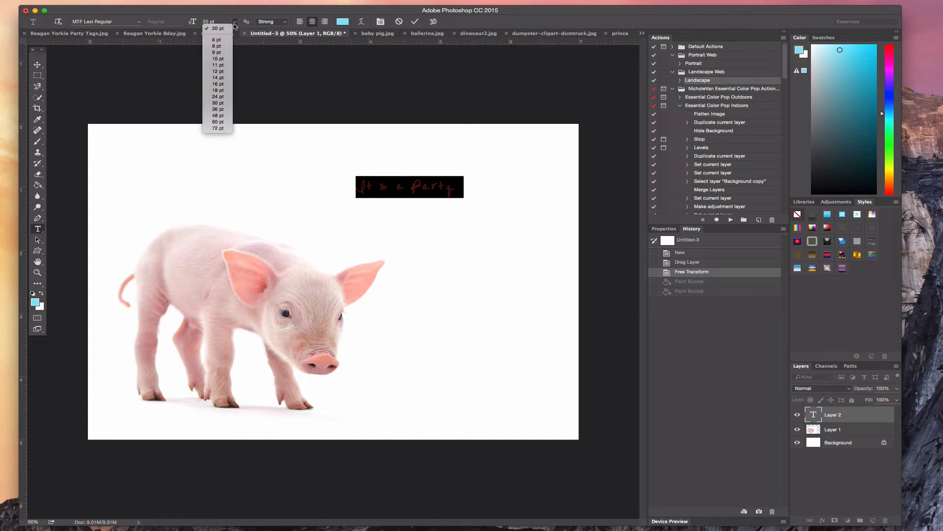
pyautogui.click(218, 109)
pyautogui.click(384, 192)
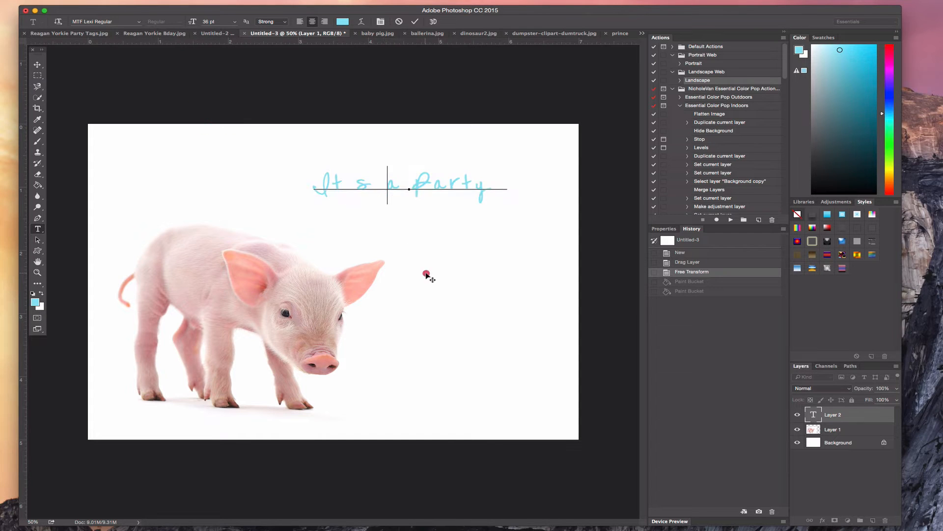
pyautogui.moveTo(427, 274); pyautogui.dragTo(456, 270)
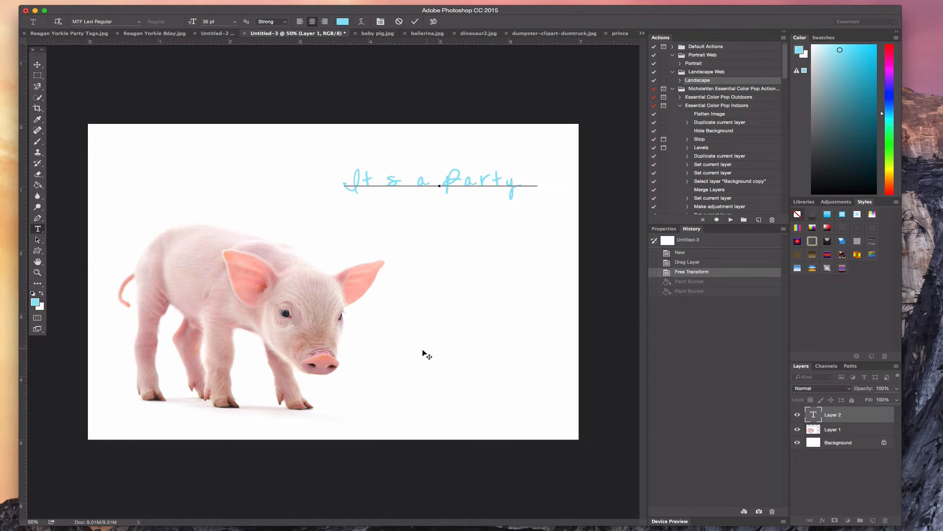
# Revert Untitled-3 to its blank new state and place the ballerina silhouette in the left half of the canvas
pyautogui.click(695, 264)
pyautogui.click(693, 253)
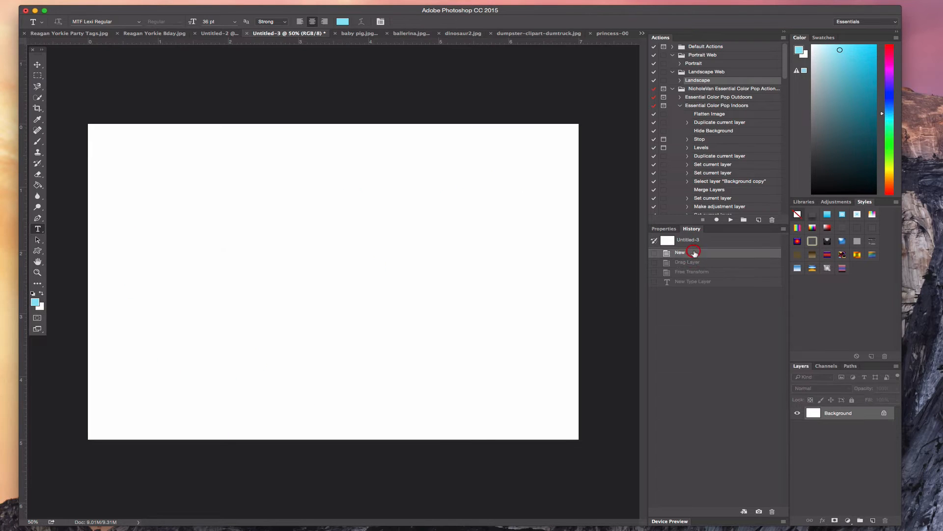
pyautogui.click(408, 33)
pyautogui.click(38, 67)
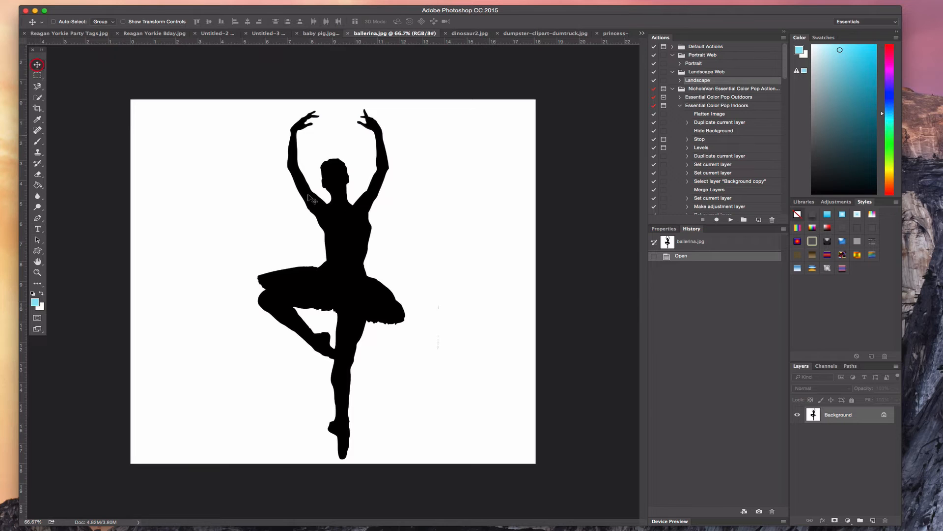
pyautogui.moveTo(343, 226); pyautogui.dragTo(223, 258)
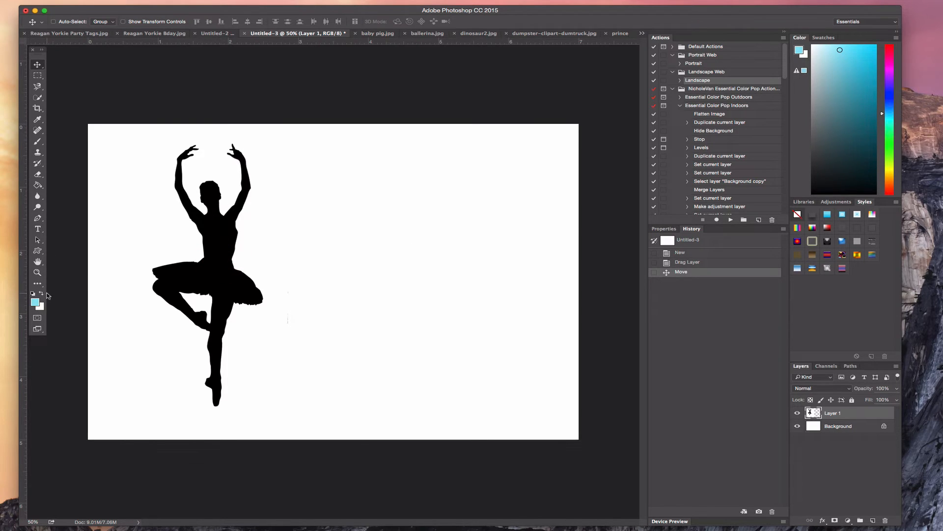
# Set the foreground color to light pink (#fac3e7) and fill the ballerina silhouette with it using the Paint Bucket
pyautogui.click(35, 301)
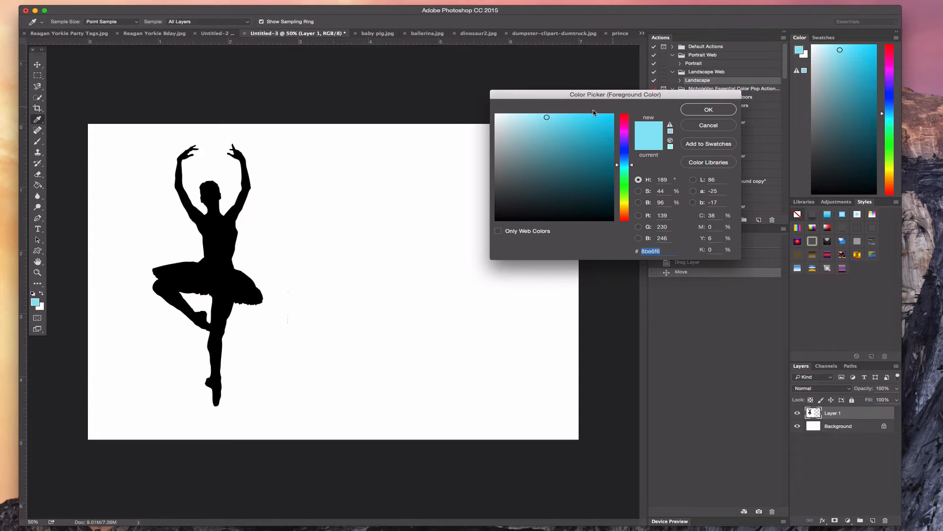
pyautogui.moveTo(628, 142); pyautogui.dragTo(628, 126)
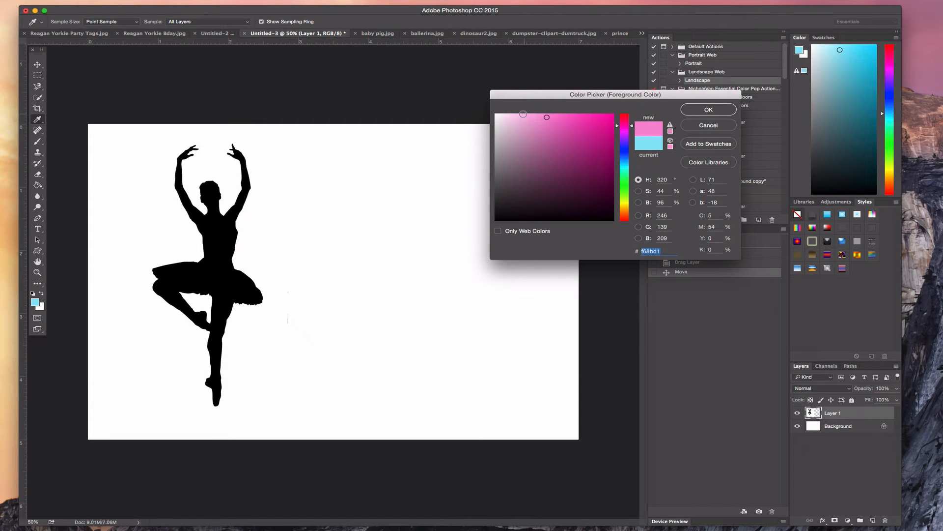
pyautogui.click(521, 116)
pyautogui.click(709, 110)
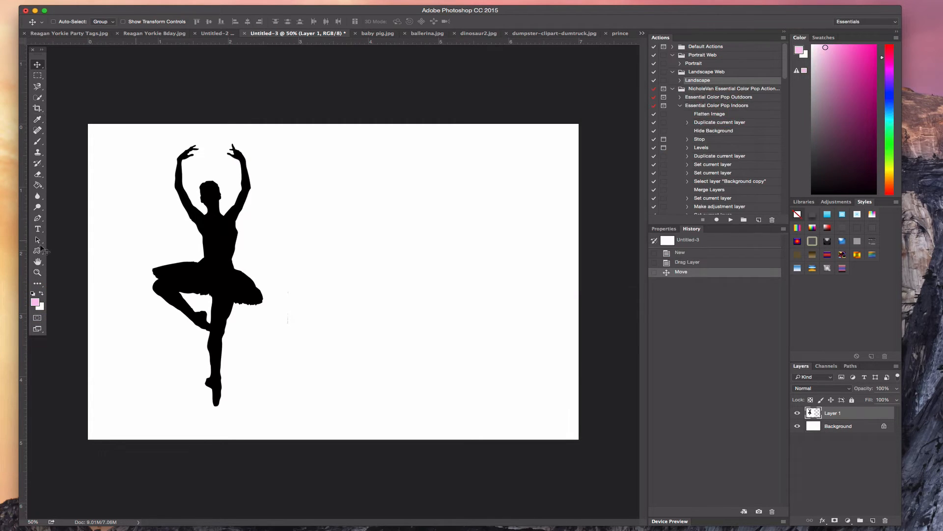
pyautogui.click(37, 185)
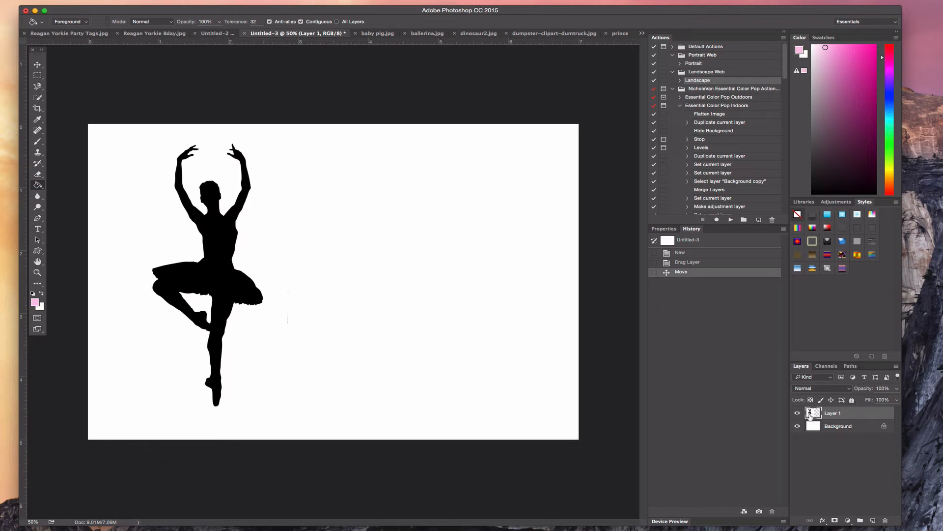
pyautogui.click(221, 244)
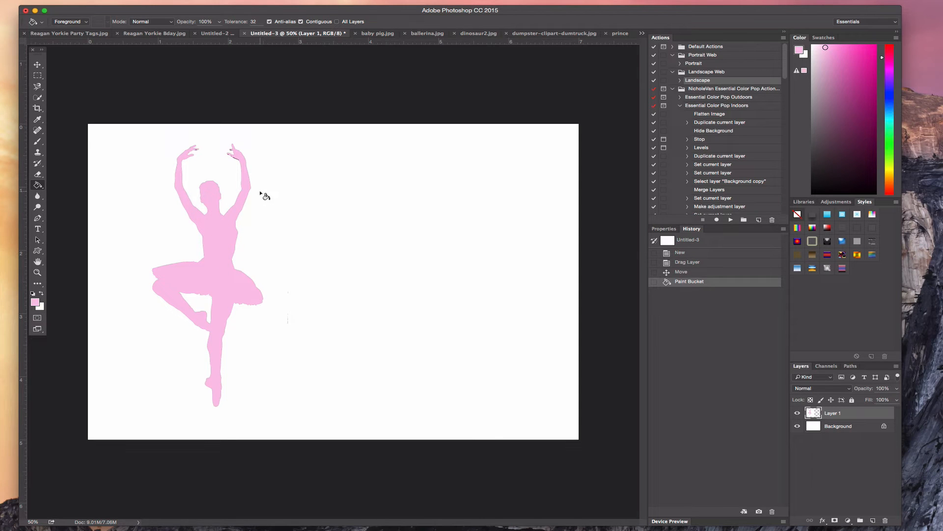
# Fill the leftover black patches on the ballerina's fingertips and along the edge of her right-hand-side hand with light pink
pyautogui.press('super+plus')
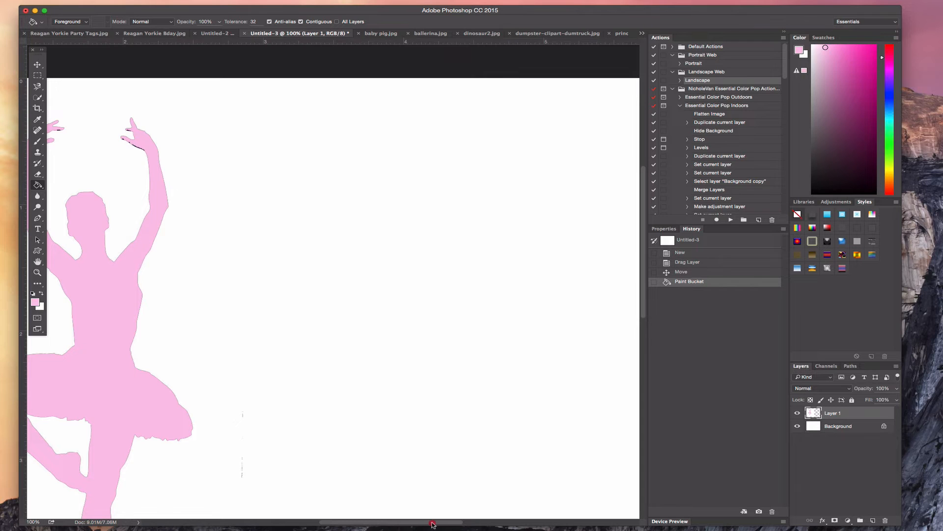
pyautogui.moveTo(433, 524); pyautogui.dragTo(378, 522)
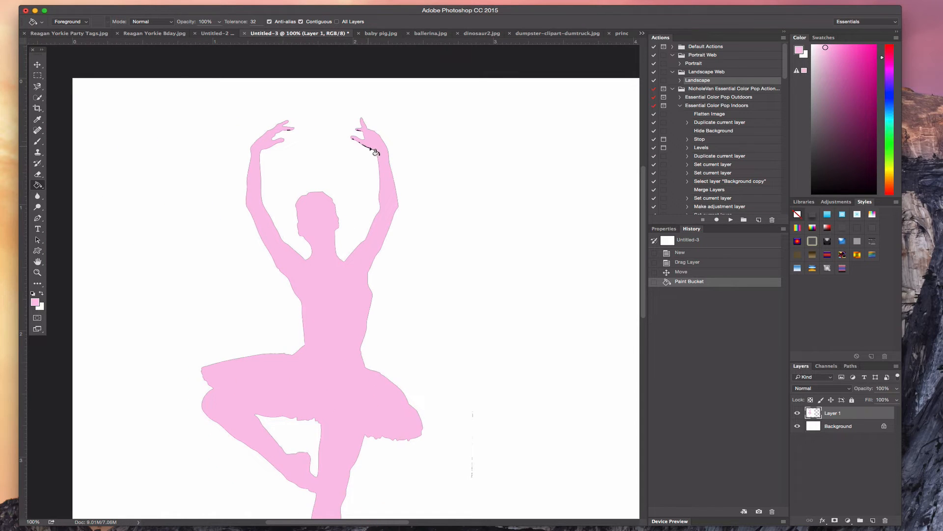
pyautogui.press('super+plus')
pyautogui.press('super+plus')
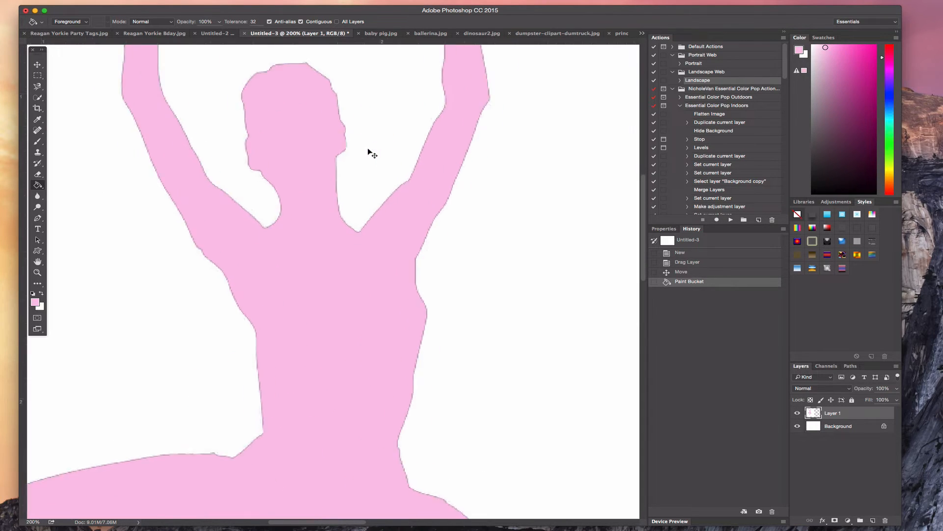
pyautogui.scroll(4, 462, 256)
pyautogui.scroll(3, 462, 257)
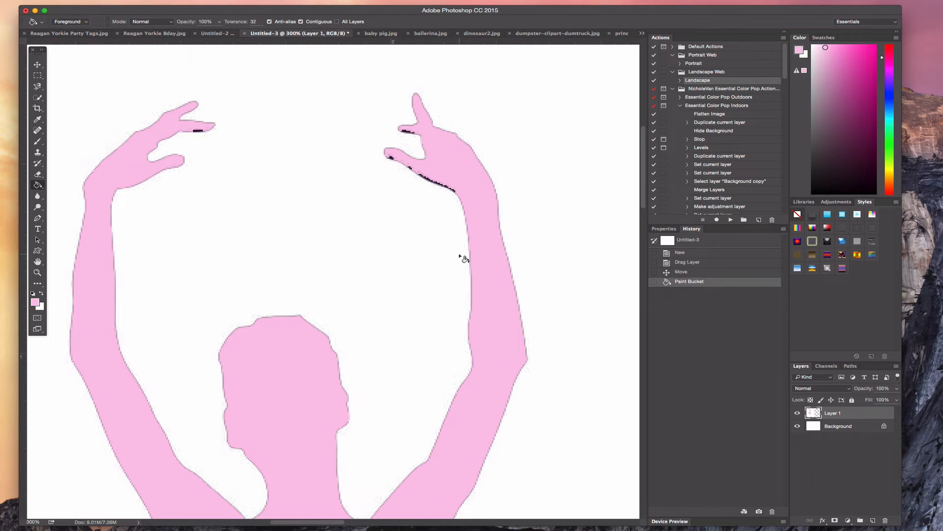
pyautogui.click(197, 132)
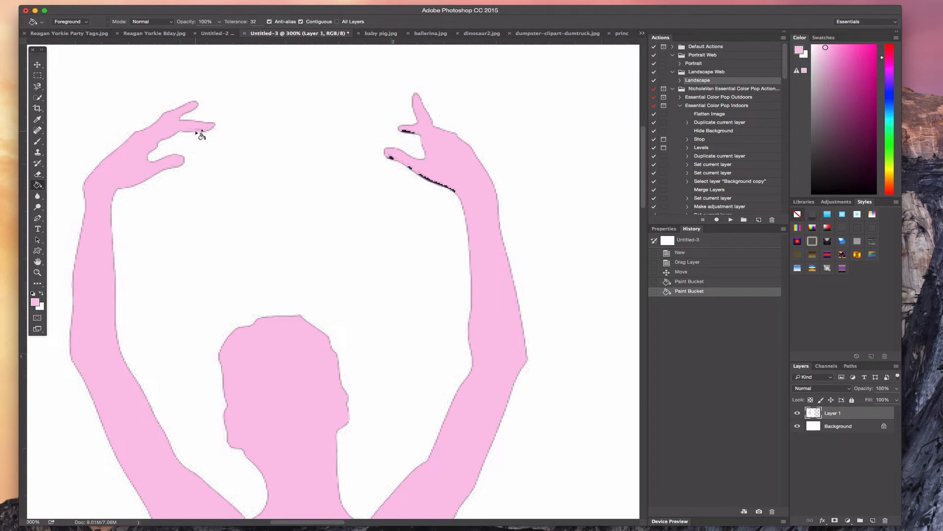
pyautogui.click(407, 132)
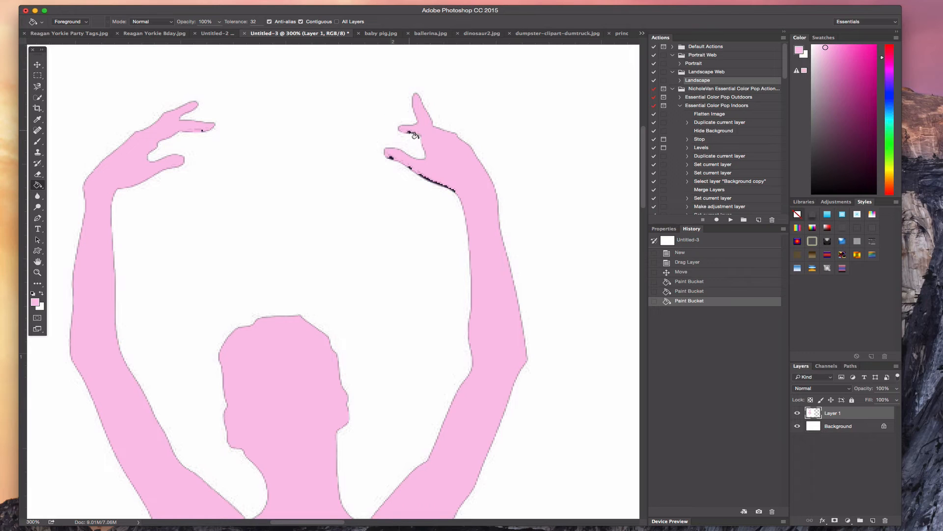
pyautogui.click(412, 133)
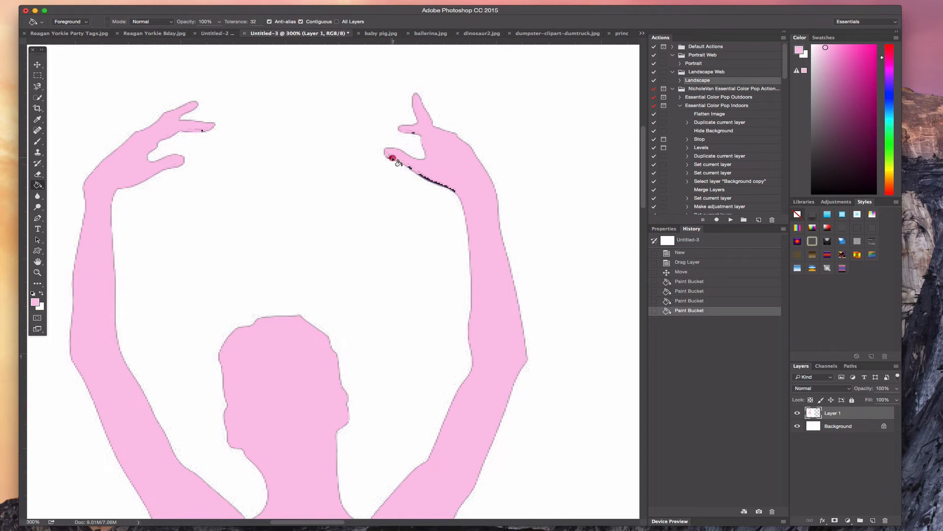
pyautogui.click(397, 162)
pyautogui.click(426, 179)
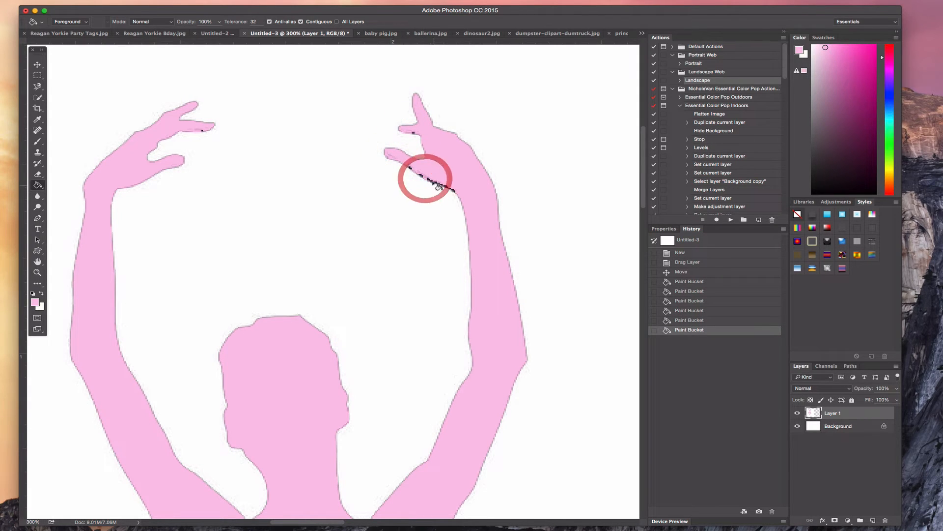
pyautogui.click(434, 183)
pyautogui.click(440, 186)
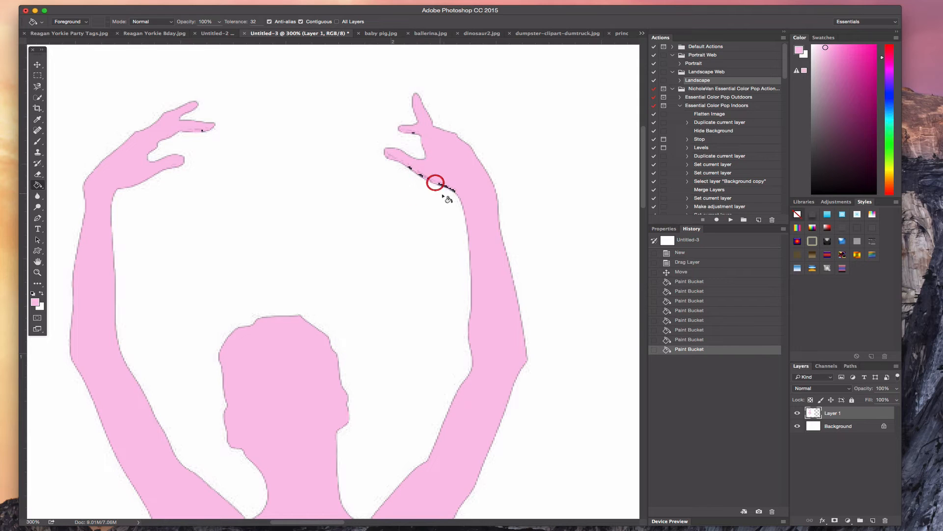
# Fill the smaller remaining black specks along the hand's lower edge and on both hands' fingers with the same pink
pyautogui.press('super+equal')
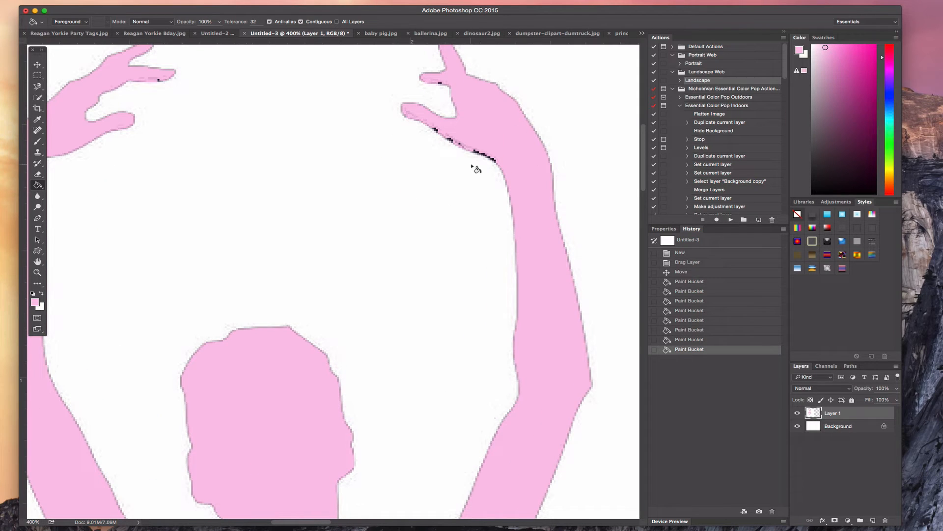
pyautogui.click(484, 155)
pyautogui.click(477, 152)
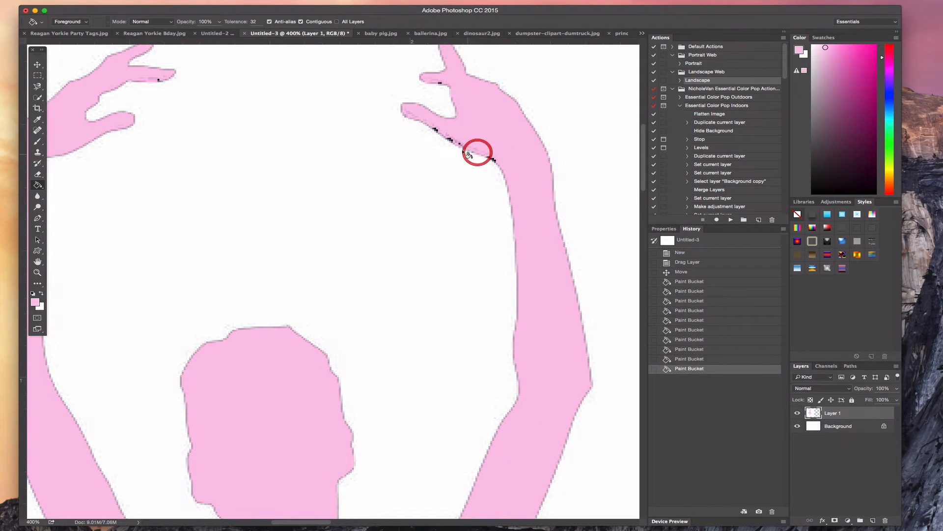
pyautogui.click(441, 135)
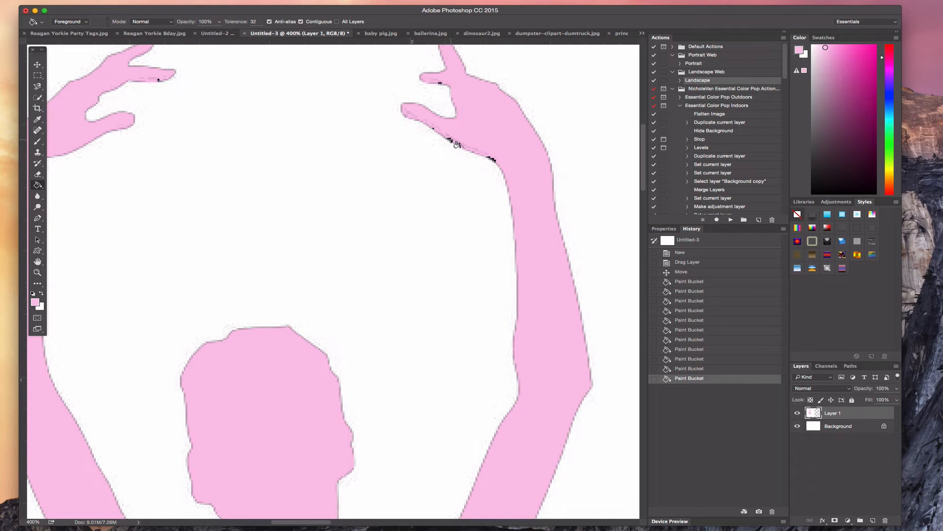
pyautogui.click(451, 140)
pyautogui.click(460, 146)
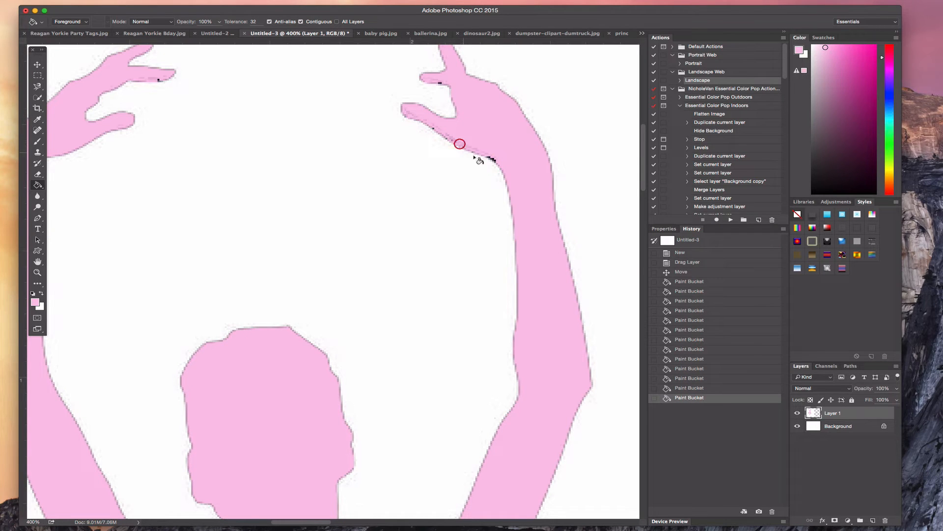
pyautogui.click(493, 160)
pyautogui.click(493, 161)
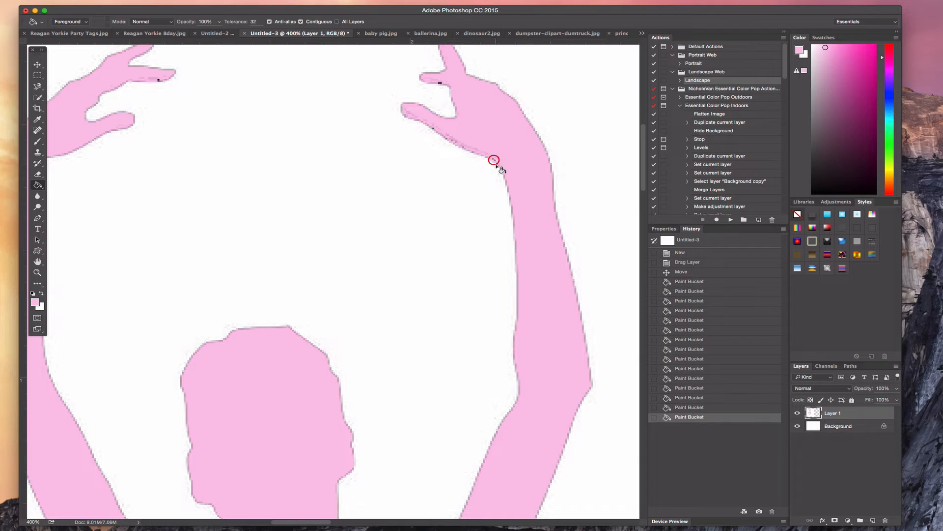
pyautogui.click(440, 84)
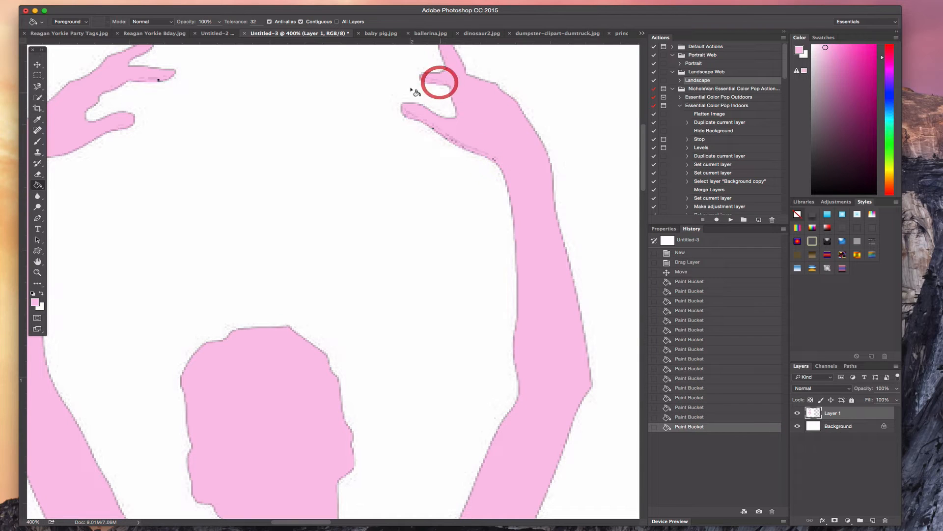
pyautogui.click(158, 79)
# Undo the fill that affected the silhouette's outline, and fill the last black speck under the thumb with light pink
pyautogui.click(152, 80)
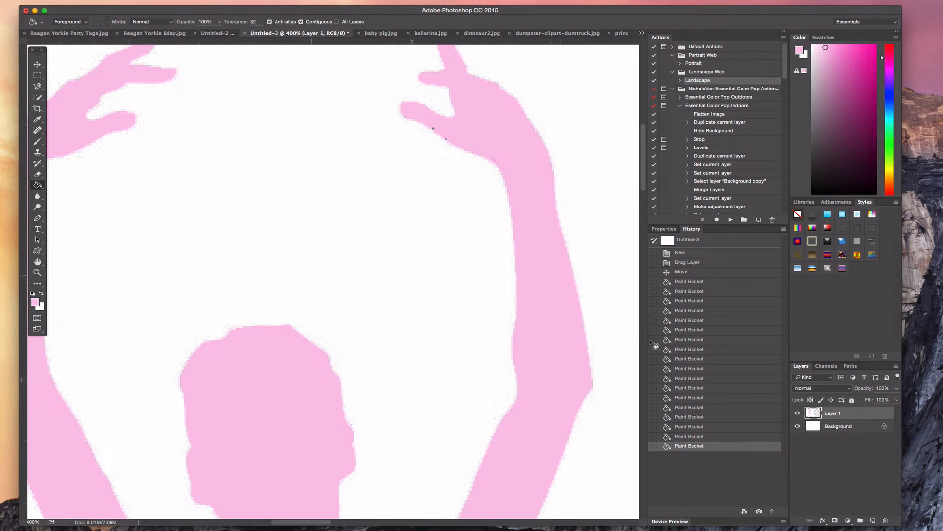
pyautogui.click(706, 437)
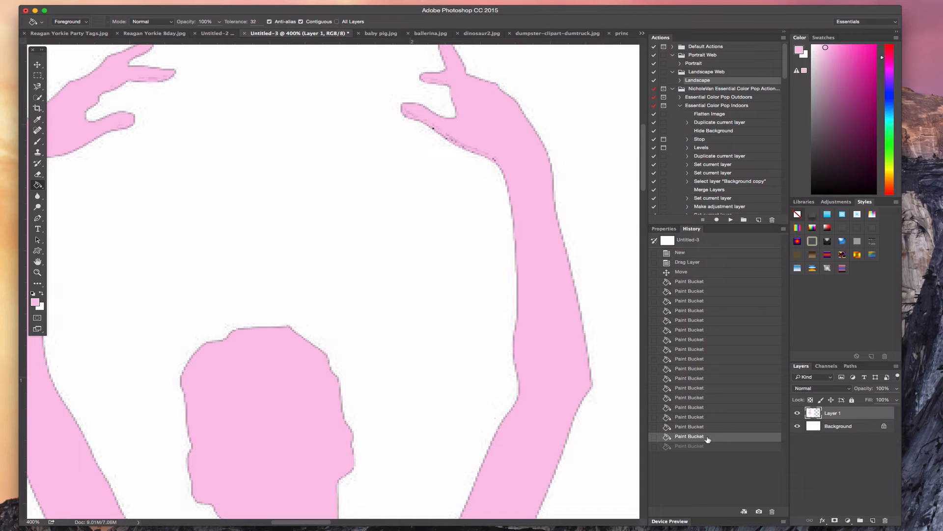
pyautogui.click(434, 129)
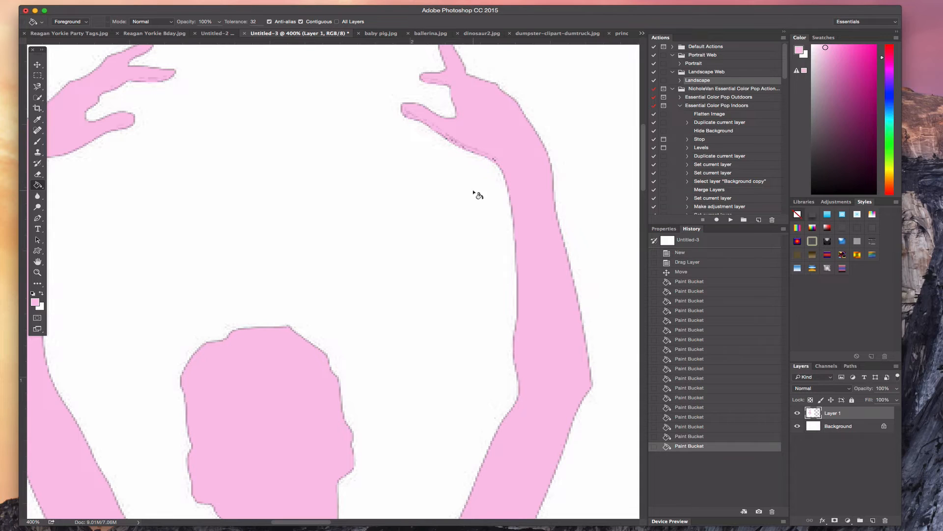
# Choose a deeper pink as the foreground color and refill the whole ballerina silhouette with it
pyautogui.press('super+minus')
pyautogui.press('super+minus')
pyautogui.press('super+minus')
pyautogui.press('super+minus')
pyautogui.press('super+minus')
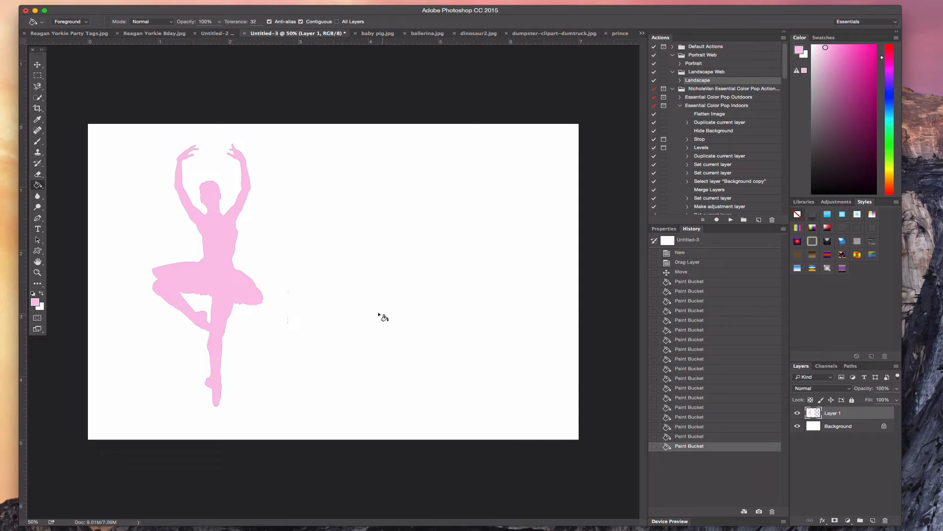
pyautogui.click(36, 302)
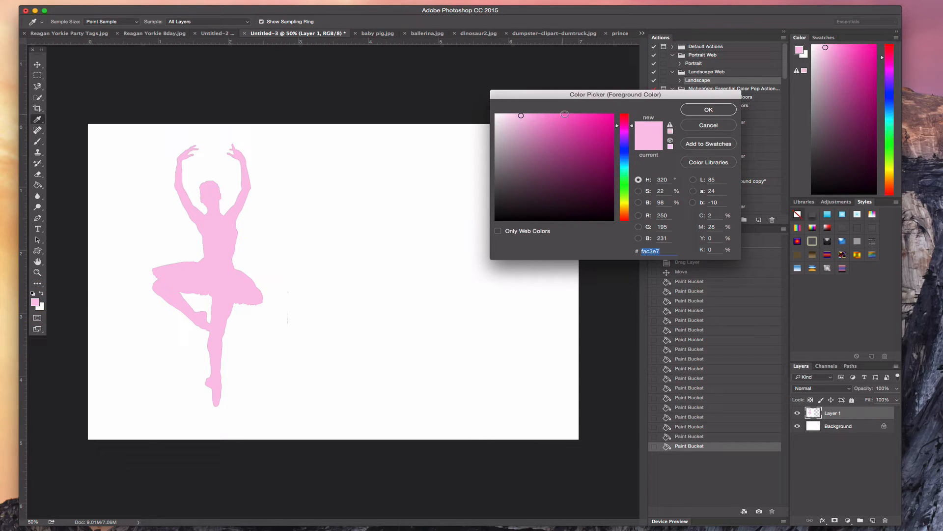
pyautogui.click(552, 124)
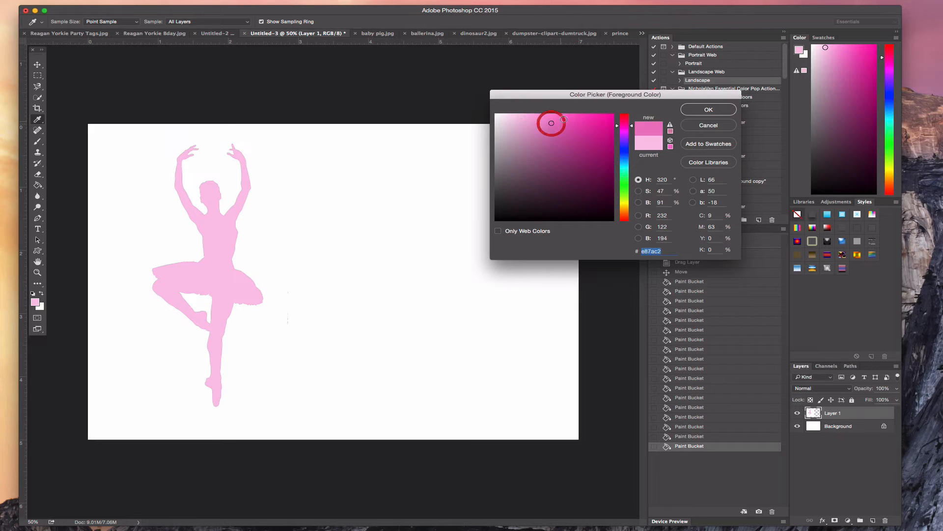
pyautogui.click(568, 126)
pyautogui.click(709, 110)
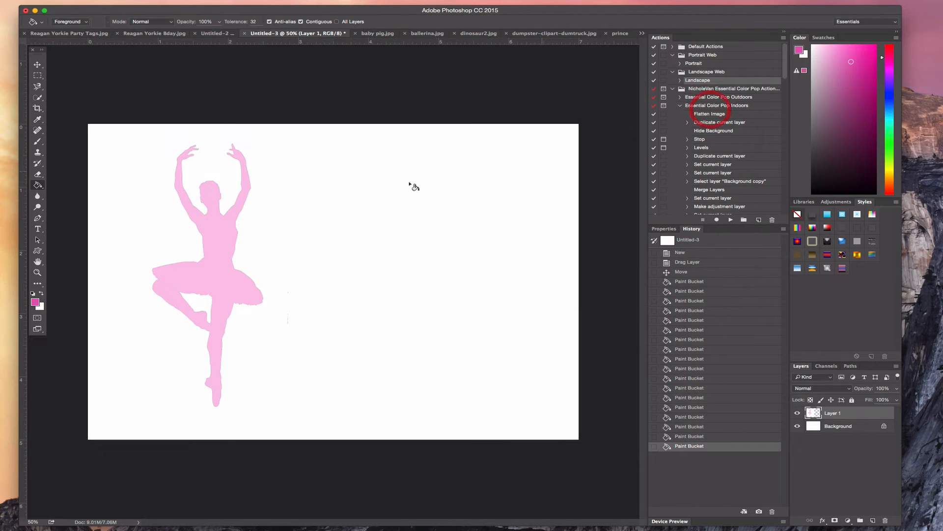
pyautogui.click(220, 231)
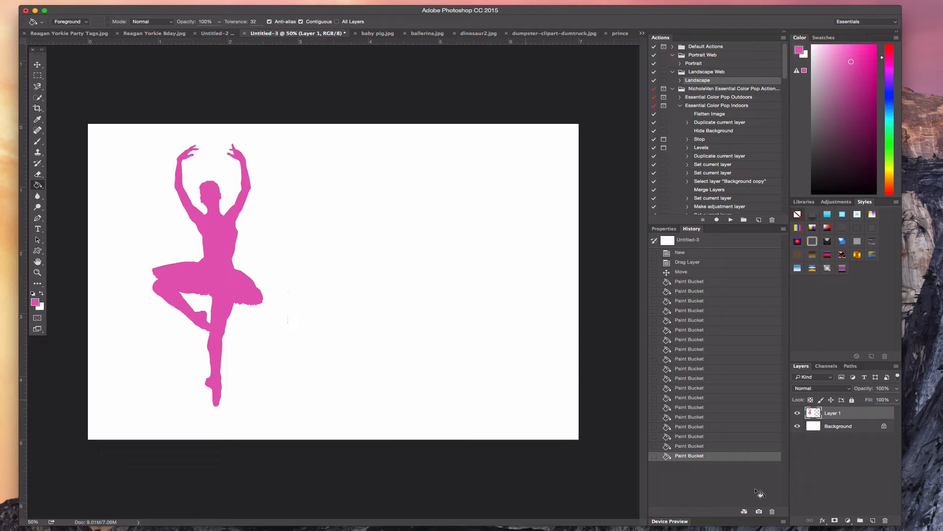
# Reset the foreground and background colors to their defaults and fill the Background layer with black
pyautogui.click(858, 427)
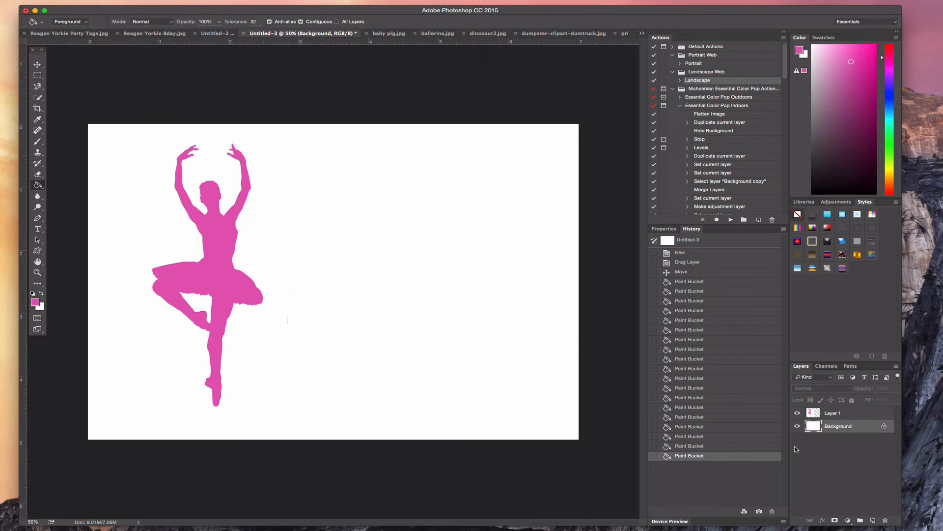
pyautogui.click(32, 294)
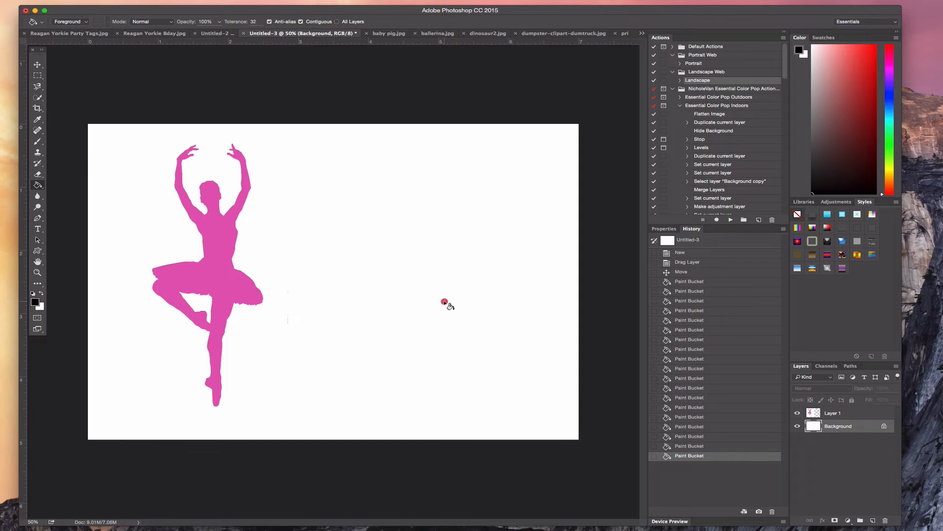
pyautogui.click(444, 301)
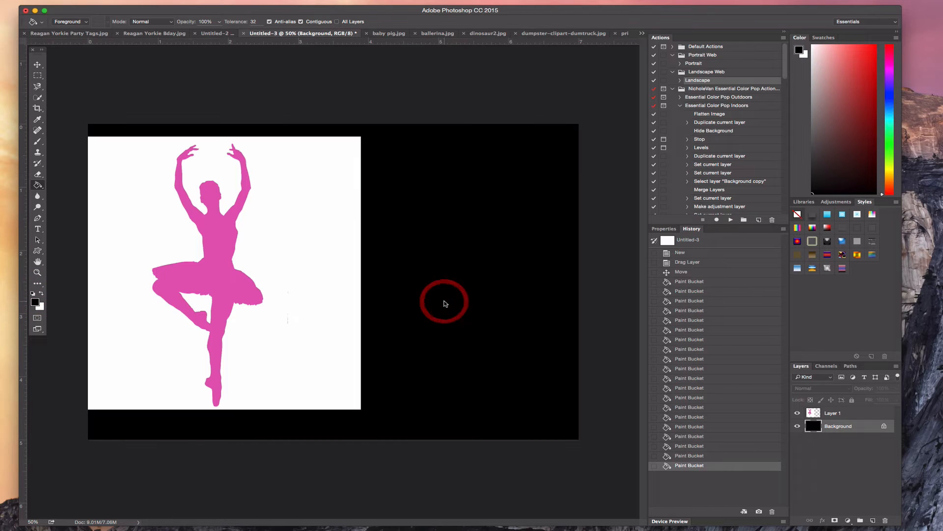
# On Layer 1, fill the white area around the ballerina and the enclosed gap between her legs with black
pyautogui.click(859, 416)
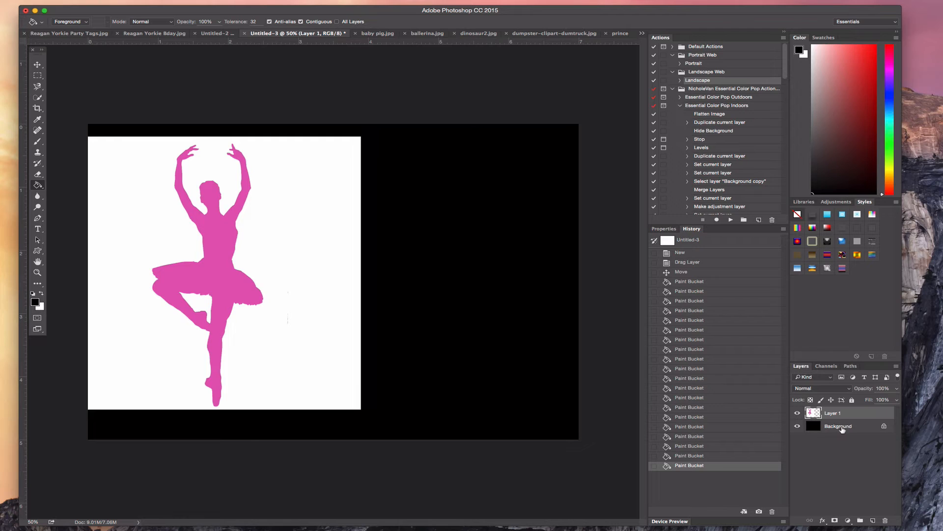
pyautogui.click(271, 247)
pyautogui.click(203, 305)
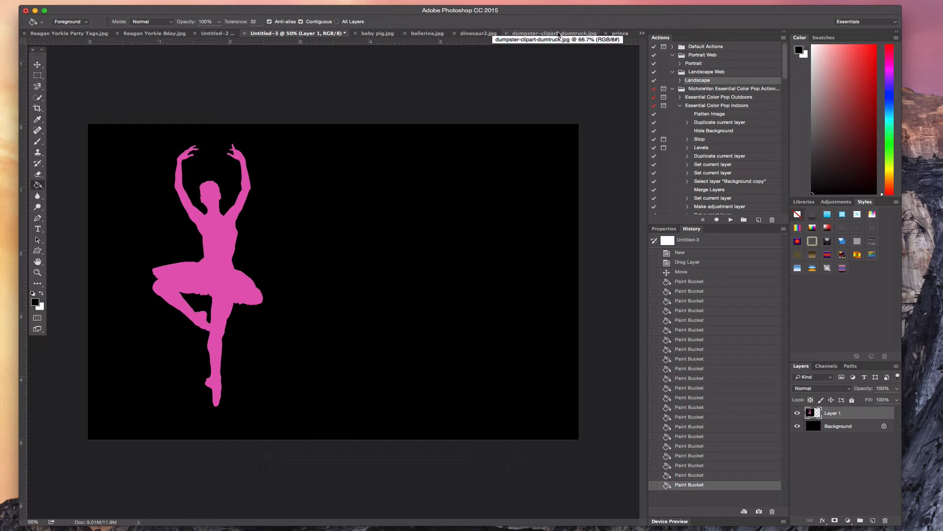
# Copy the princess clipart into the Untitled-2 document and place it along the lower edge of the canvas
pyautogui.click(620, 33)
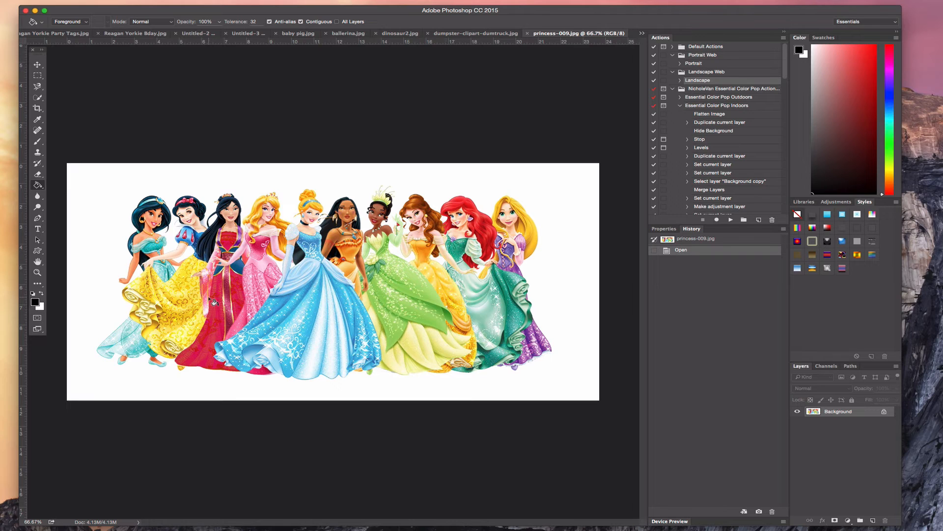
pyautogui.click(39, 65)
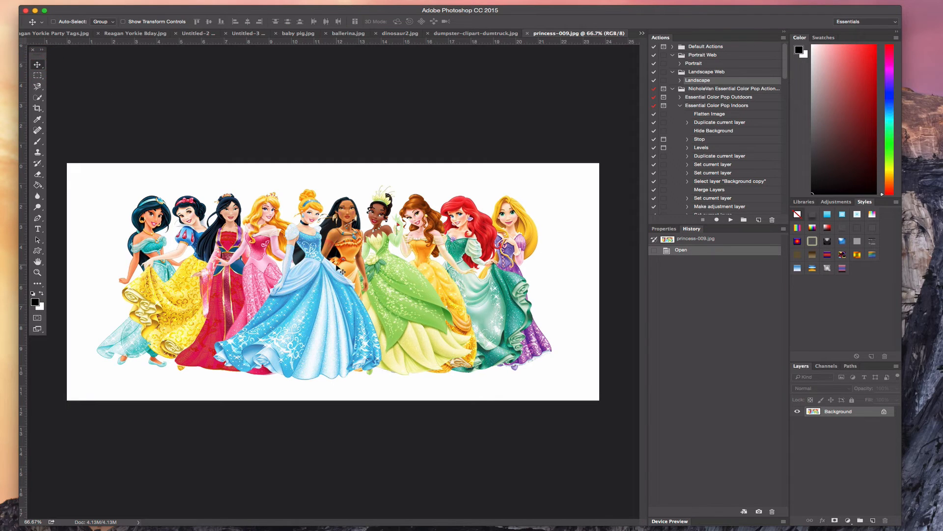
pyautogui.click(194, 34)
pyautogui.moveTo(194, 32); pyautogui.dragTo(313, 384)
pyautogui.moveTo(351, 414); pyautogui.dragTo(349, 408)
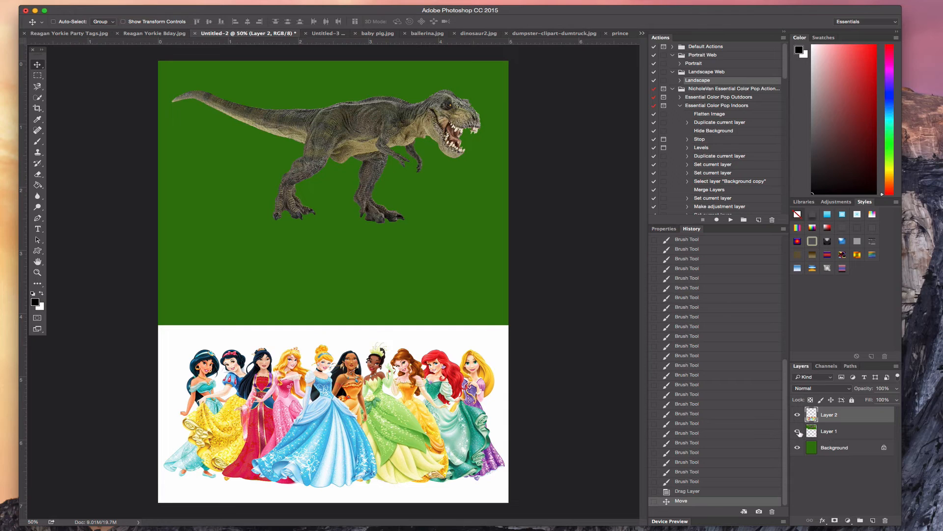
# Hide Layer 1, which holds the dinosaur
pyautogui.click(798, 431)
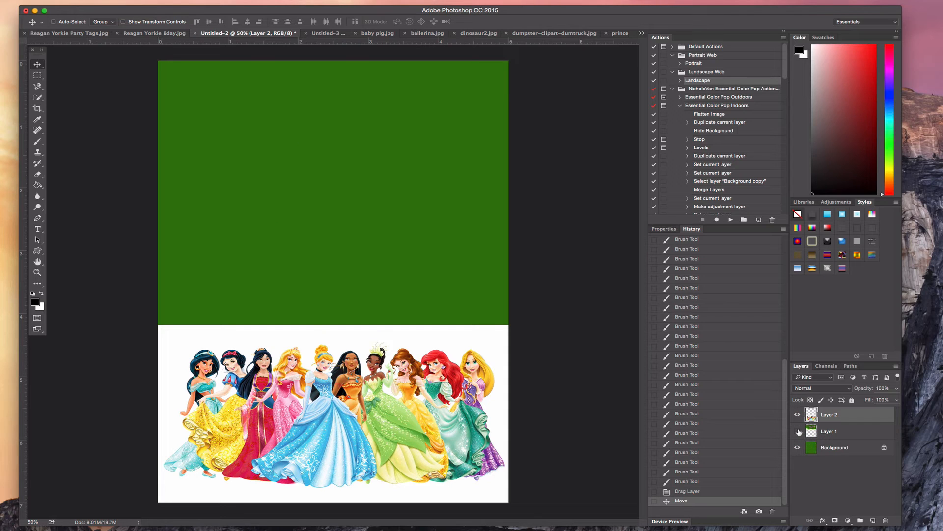
pyautogui.click(798, 431)
pyautogui.click(797, 431)
# Choose light pink (f6baba) as the foreground color and fill the green Background layer with it
pyautogui.click(832, 445)
pyautogui.click(36, 302)
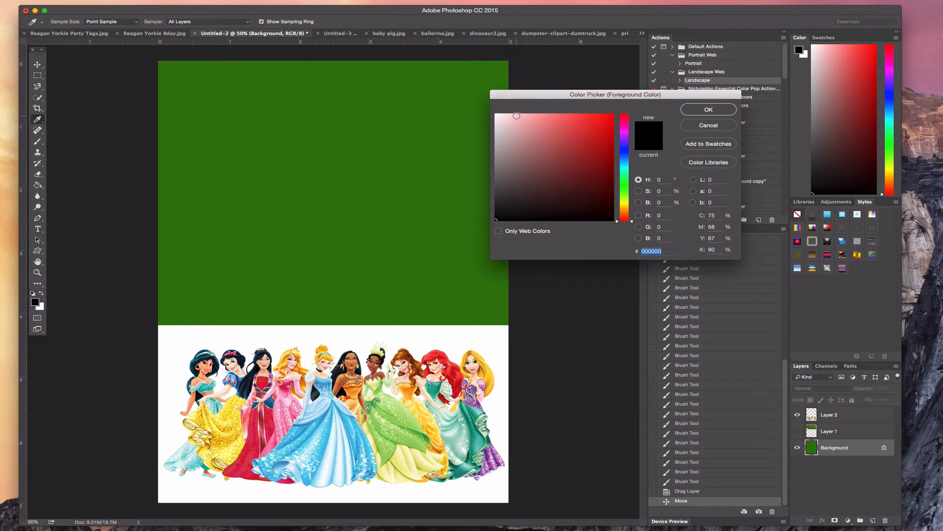
pyautogui.moveTo(516, 116); pyautogui.dragTo(524, 118)
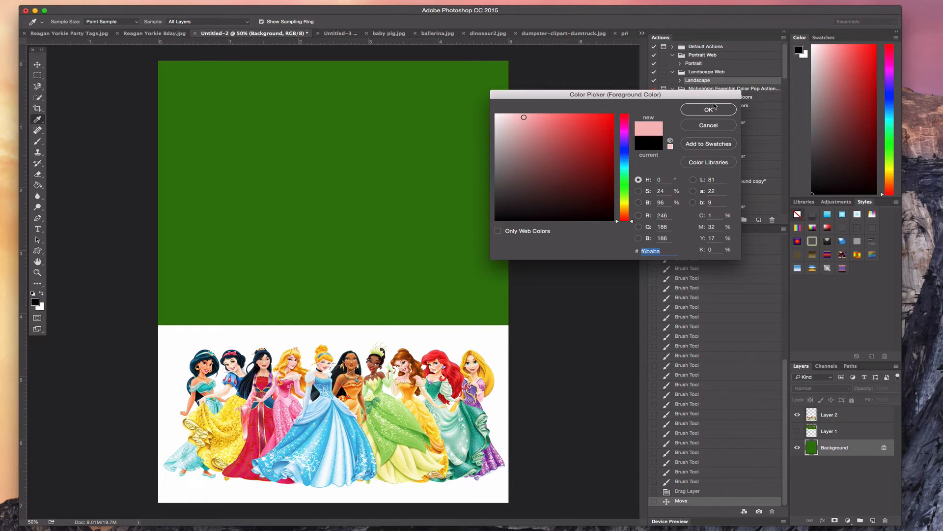
pyautogui.click(714, 107)
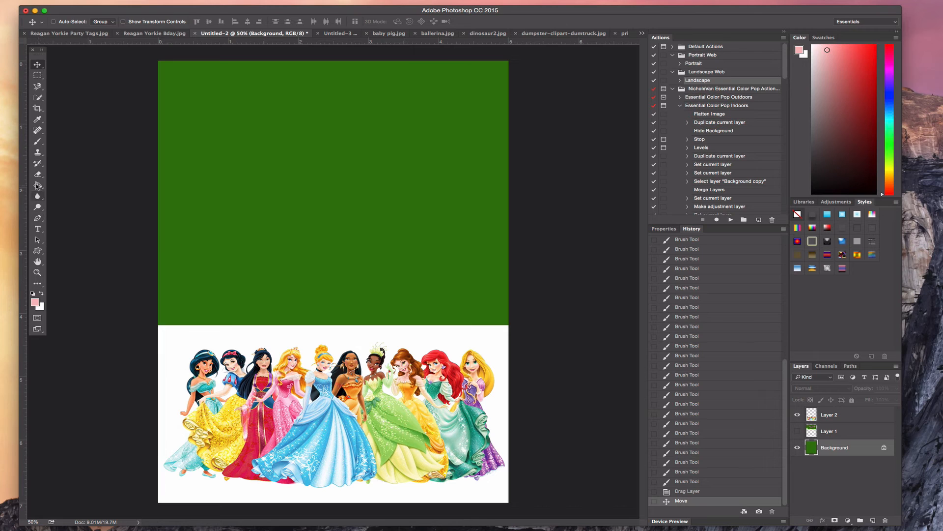
pyautogui.click(37, 185)
pyautogui.click(274, 212)
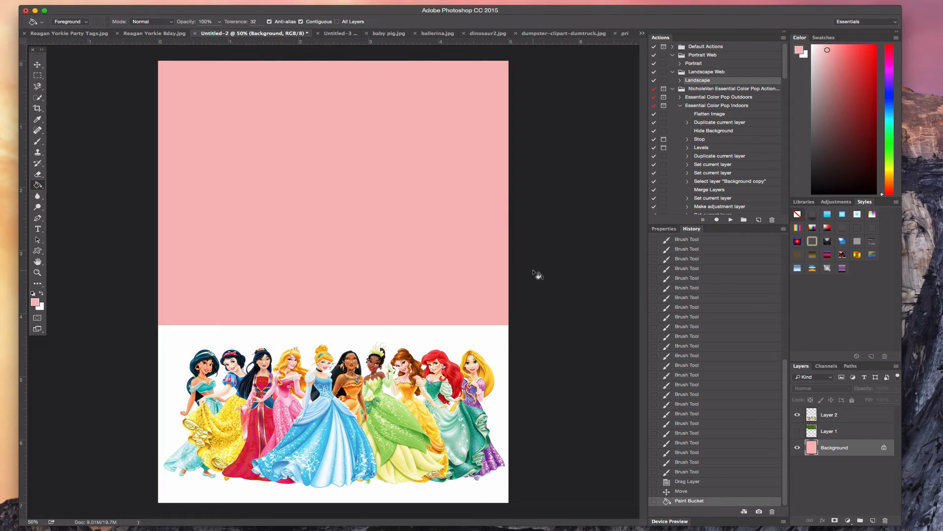
# On Layer 2, fill the white area around the princesses with light pink and inspect the edges up close
pyautogui.click(847, 414)
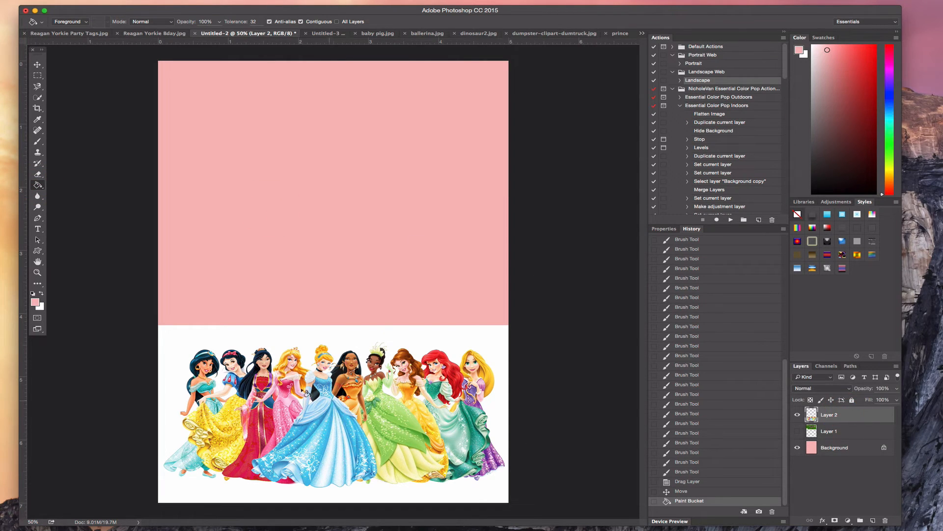
pyautogui.click(180, 344)
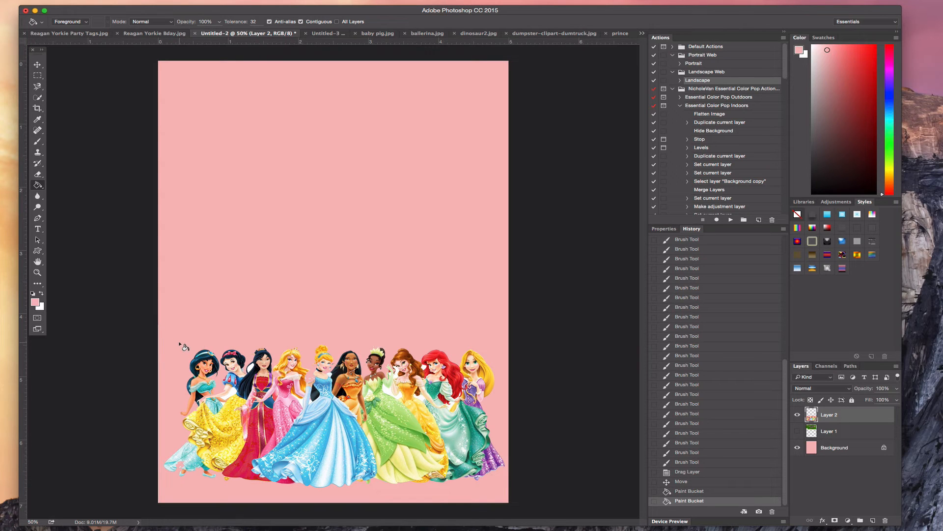
pyautogui.press('super+plus')
pyautogui.press('super+plus')
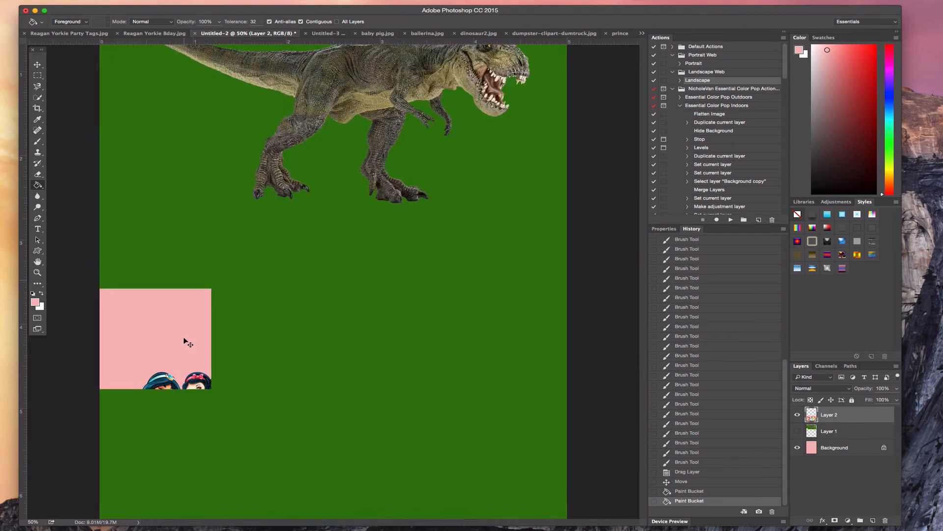
pyautogui.scroll(-10, 237, 316)
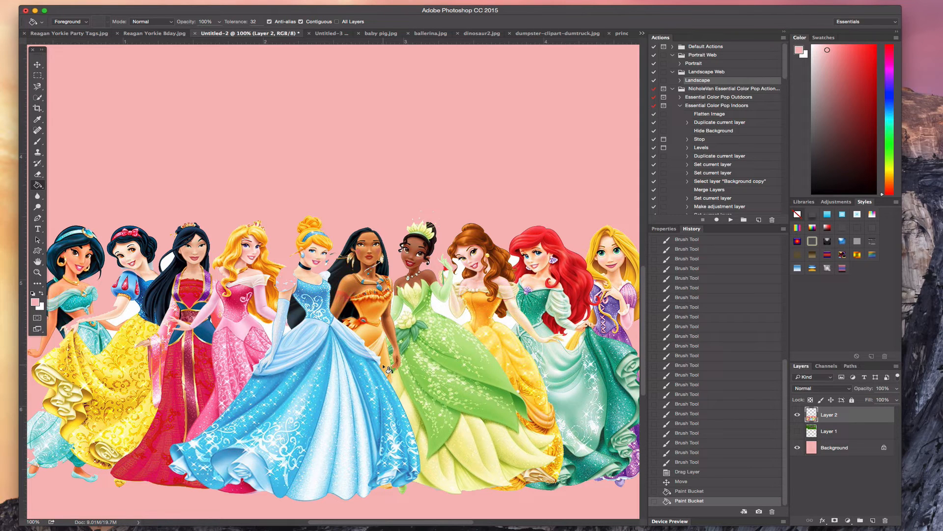
# Undo the pink fill around the princesses
pyautogui.click(719, 491)
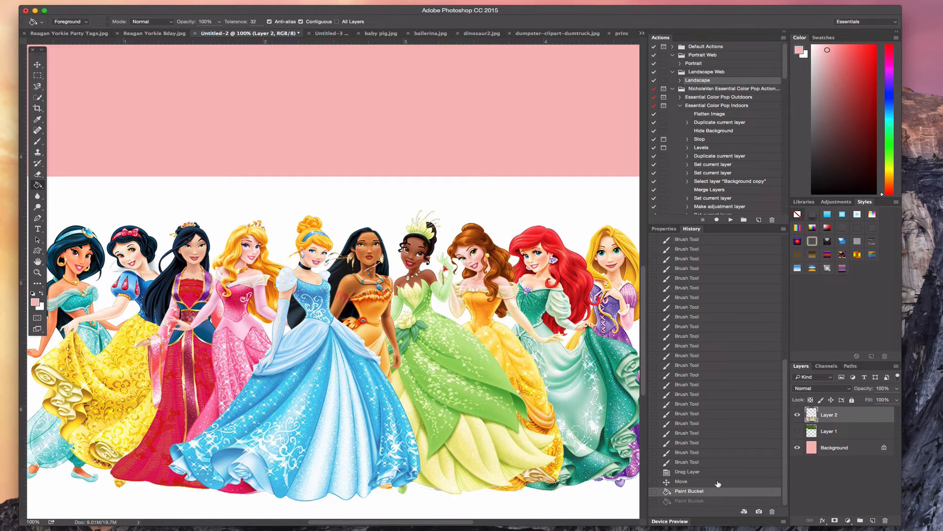
pyautogui.press('super+minus')
pyautogui.press('super+minus')
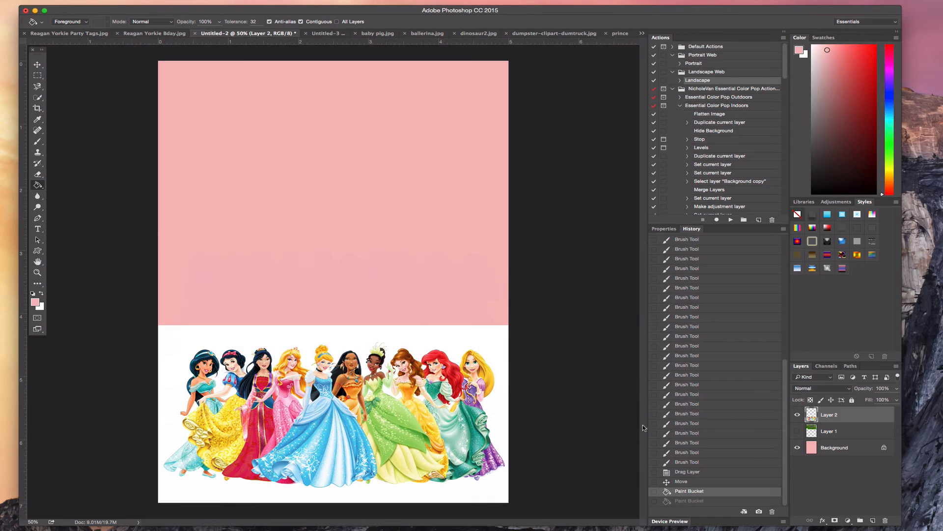
# Make white the foreground color and fill the Background layer behind the princesses with it
pyautogui.click(42, 293)
pyautogui.click(37, 302)
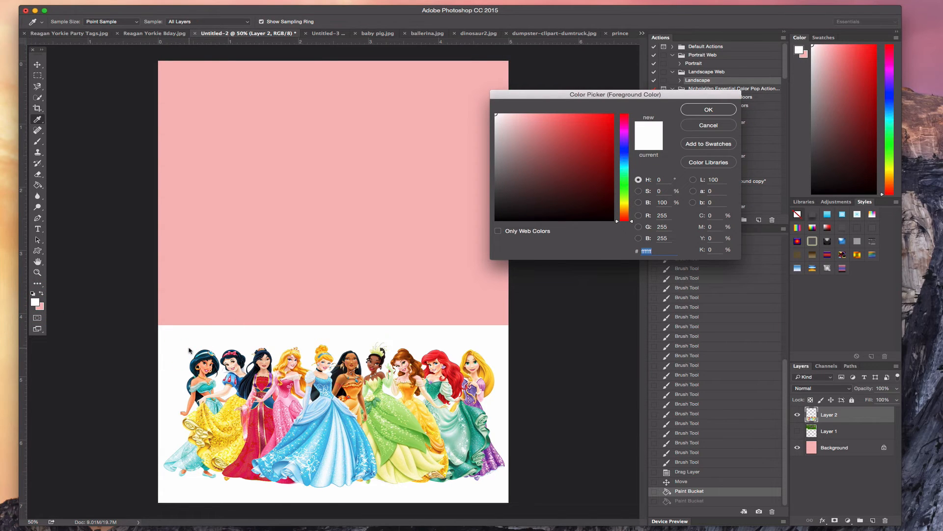
pyautogui.click(301, 338)
pyautogui.click(399, 336)
pyautogui.click(707, 110)
pyautogui.press('g')
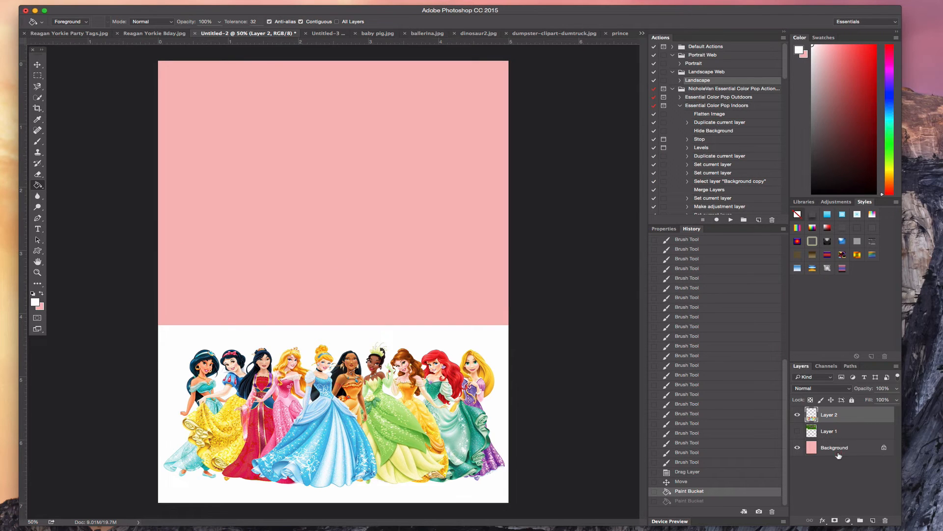
pyautogui.click(839, 448)
pyautogui.click(309, 201)
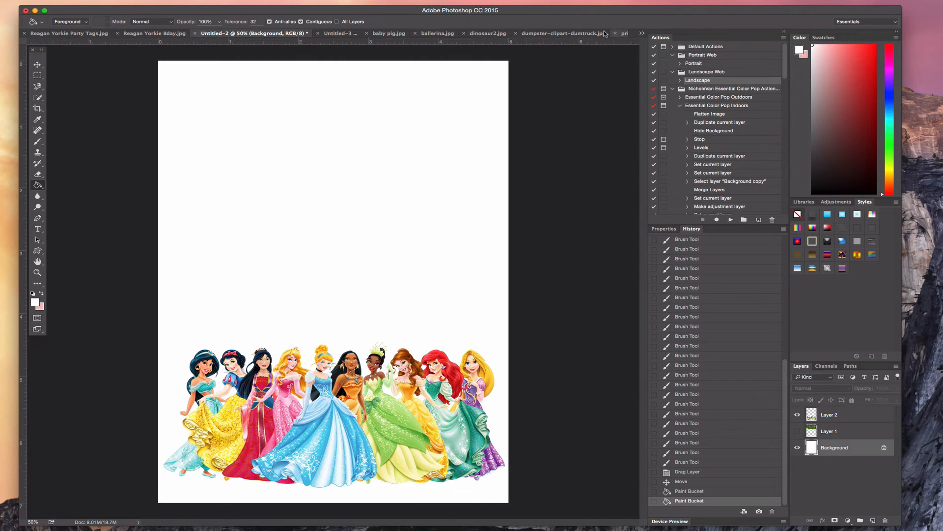
pyautogui.click(580, 33)
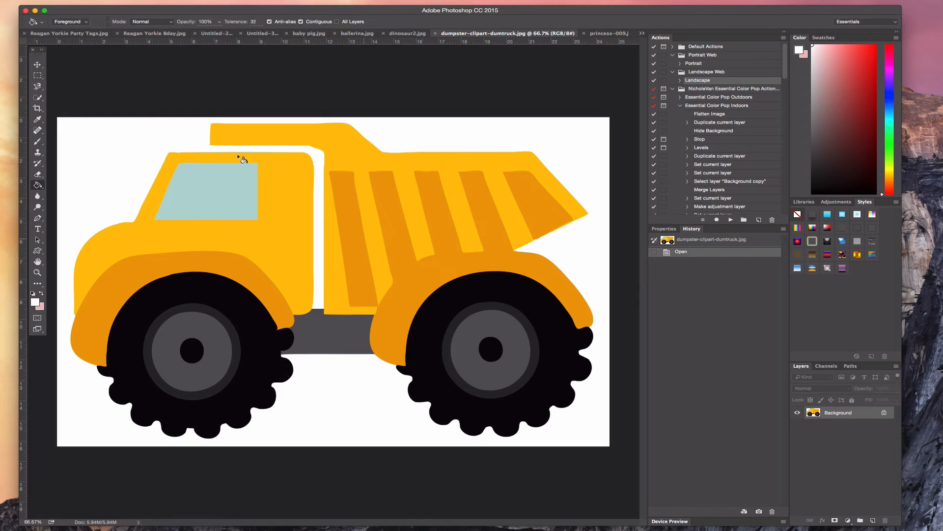
pyautogui.click(37, 64)
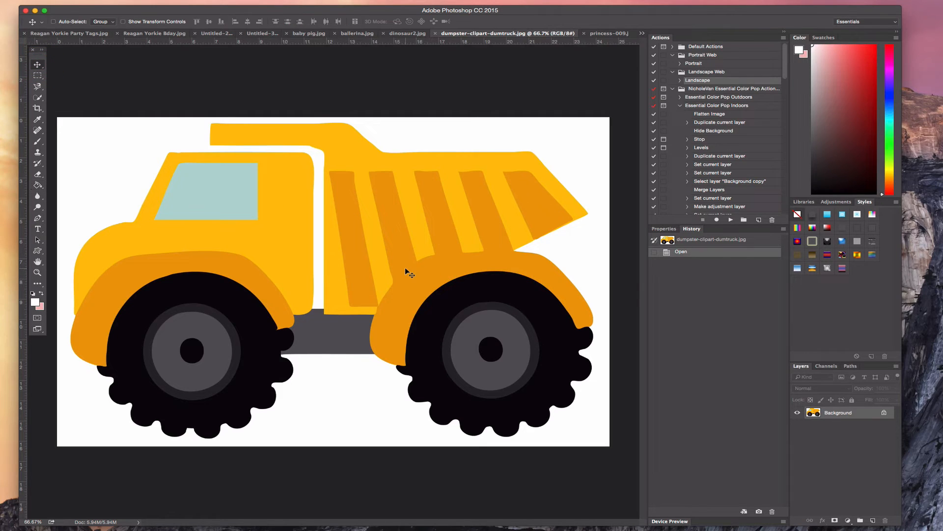
pyautogui.moveTo(405, 269); pyautogui.dragTo(348, 235)
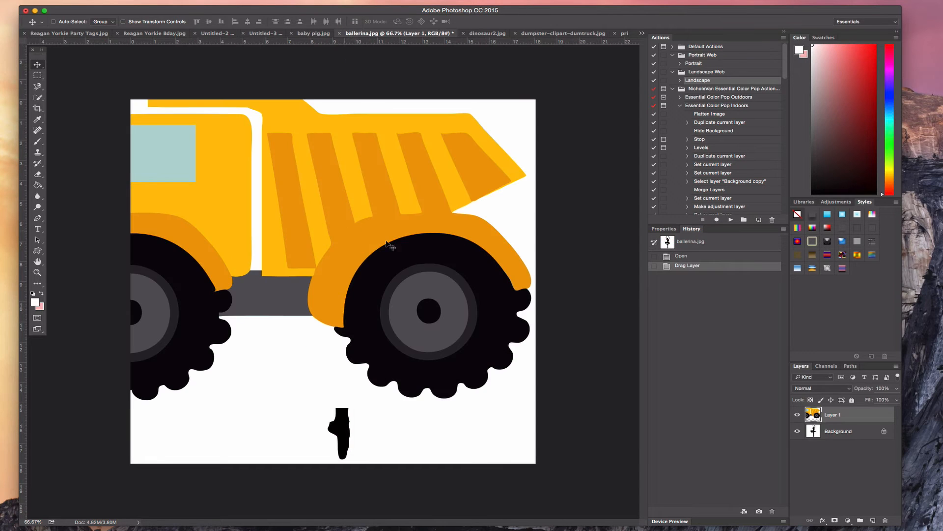
pyautogui.click(713, 256)
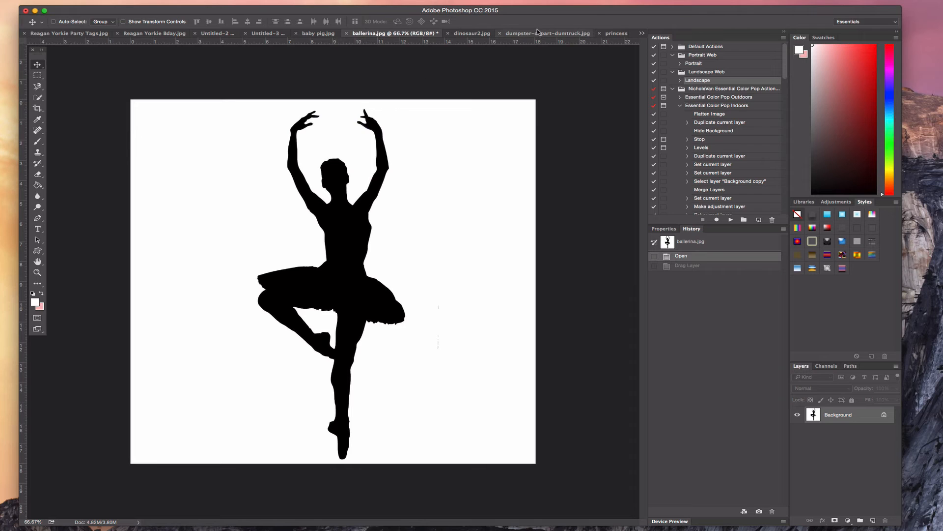
# Copy the dump truck clipart into the Untitled-3 document and hide Layer 1 with the pink ballerina
pyautogui.click(538, 33)
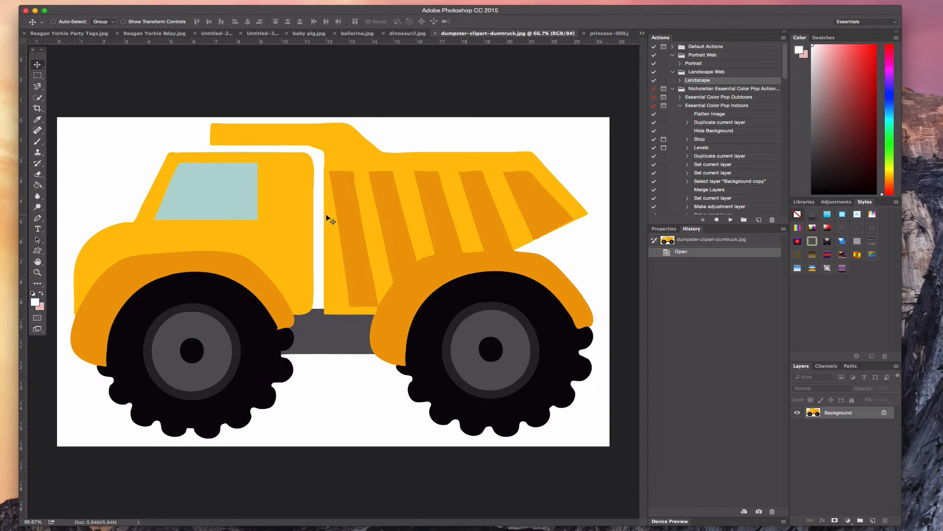
pyautogui.moveTo(326, 213); pyautogui.dragTo(287, 281)
pyautogui.click(797, 426)
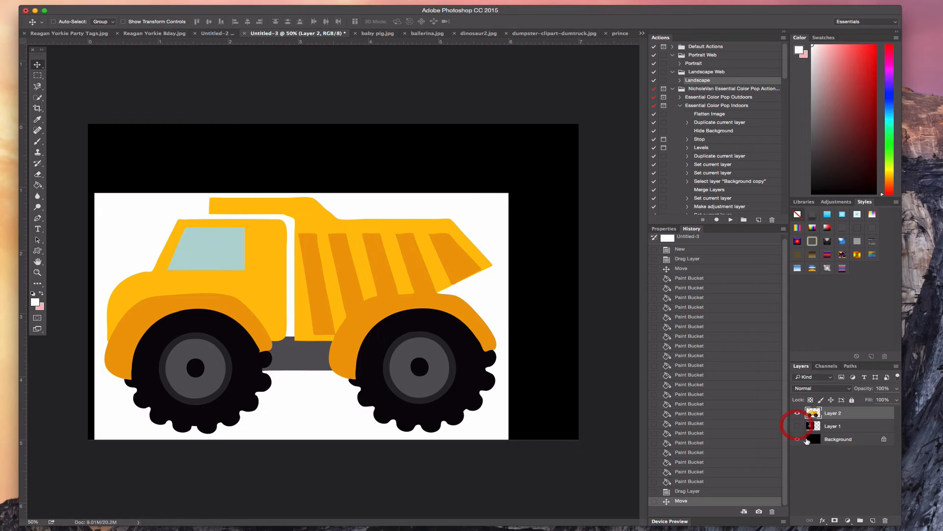
# Scale the dump truck layer to about 70% and place it in the lower-right corner of the black canvas
pyautogui.hotkey('ctrl', 't')
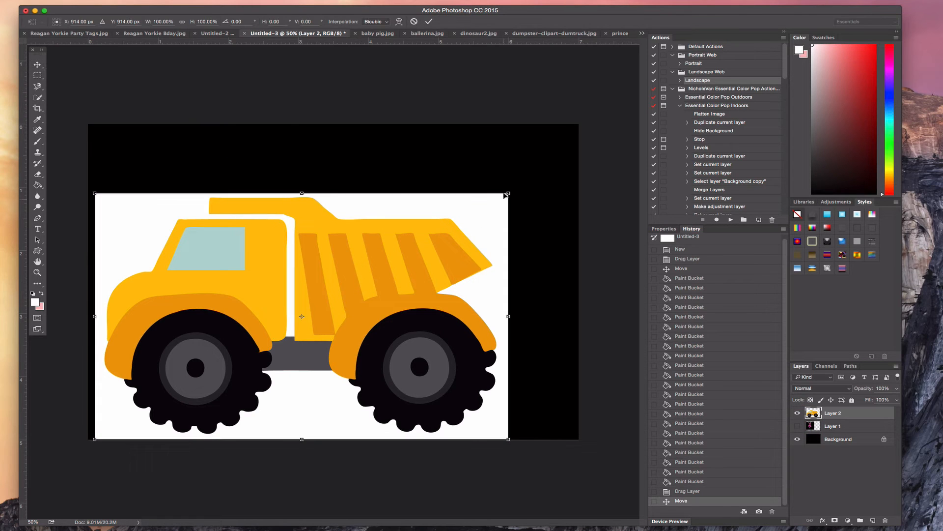
pyautogui.moveTo(510, 191); pyautogui.dragTo(384, 264)
pyautogui.moveTo(280, 311); pyautogui.dragTo(476, 326)
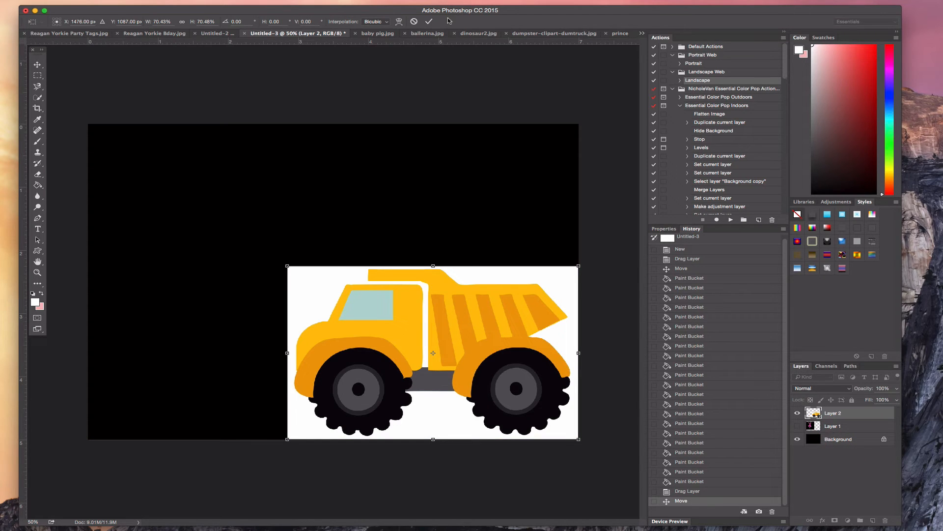
pyautogui.click(429, 21)
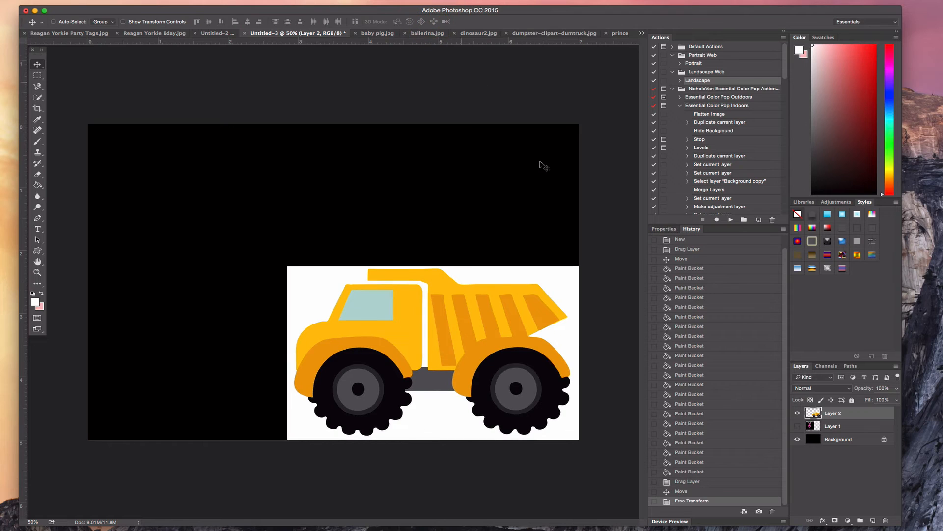
# Fill the Background layer behind the dump truck with white
pyautogui.click(841, 438)
pyautogui.click(38, 186)
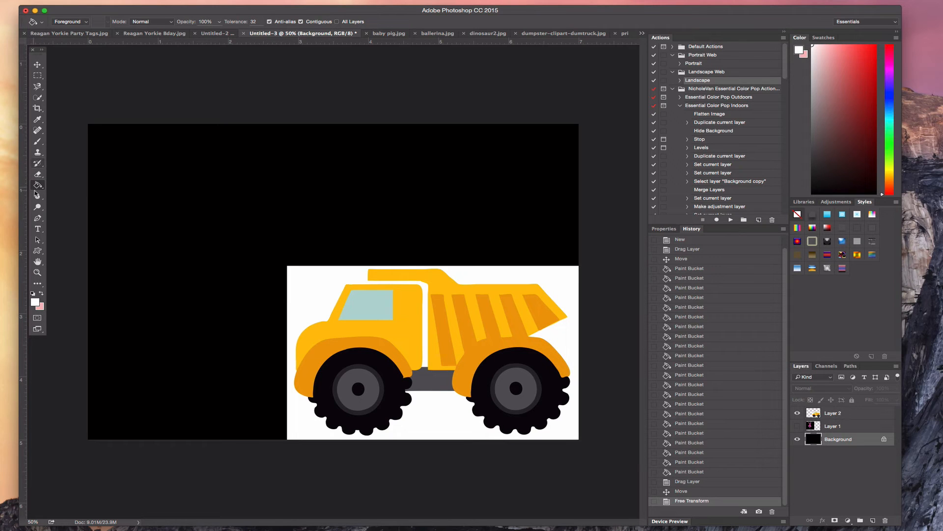
pyautogui.click(35, 302)
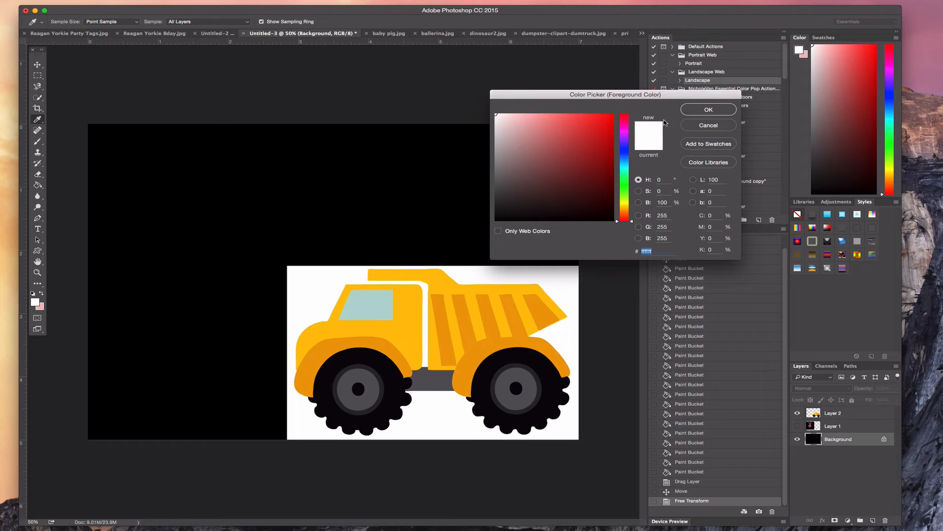
pyautogui.click(709, 109)
pyautogui.click(220, 244)
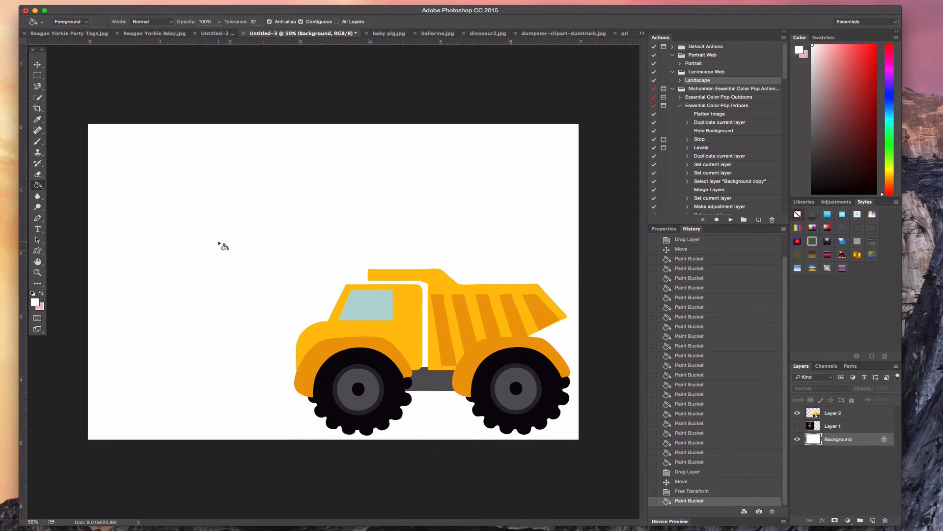
# Undo the last stray fill and move the dump truck slightly up and left, away from the canvas corner
pyautogui.press('super+z')
pyautogui.click(37, 65)
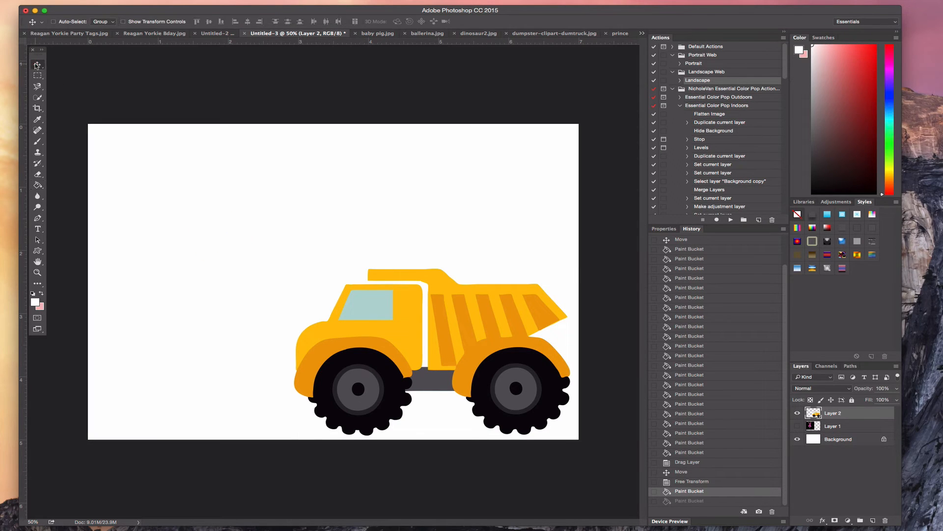
pyautogui.moveTo(455, 367)
pyautogui.mouseDown()
pyautogui.moveTo(441, 339)
pyautogui.moveTo(442, 349)
pyautogui.mouseUp()
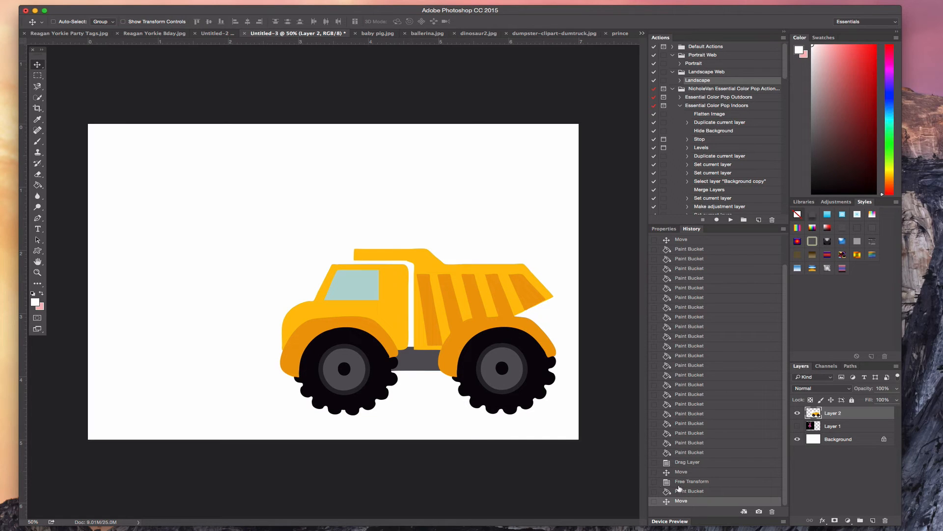
# Choose a dark green foreground color and fill the truck's rear fender and the dark orange stripes on its bed with it
pyautogui.click(41, 292)
pyautogui.click(36, 303)
pyautogui.click(622, 180)
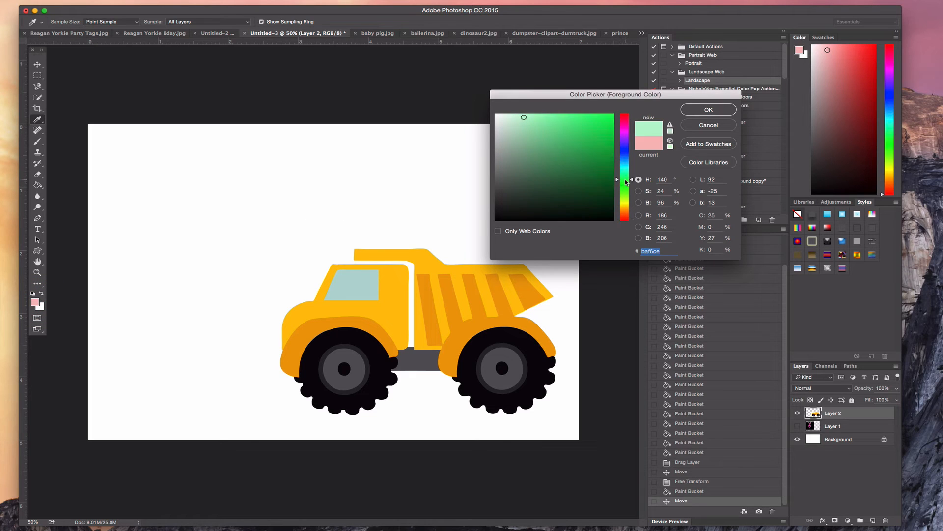
pyautogui.click(599, 184)
pyautogui.click(709, 110)
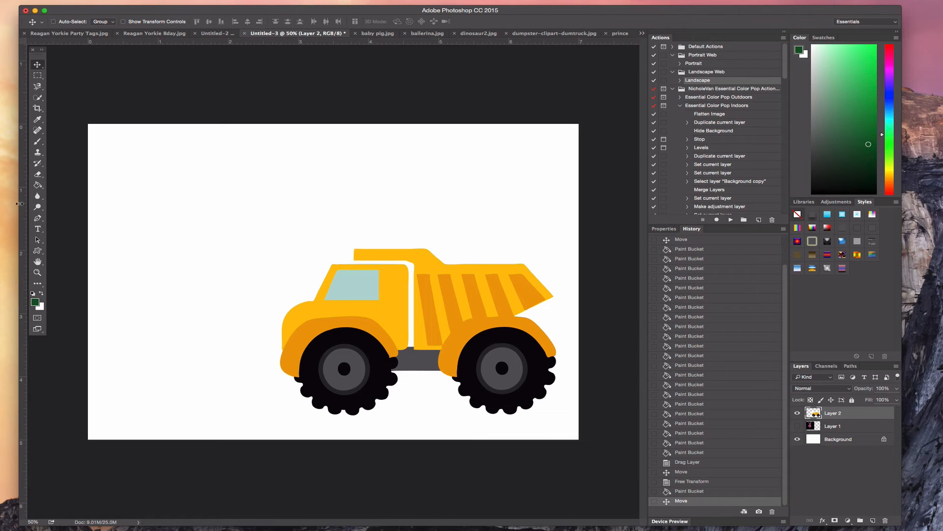
pyautogui.click(36, 186)
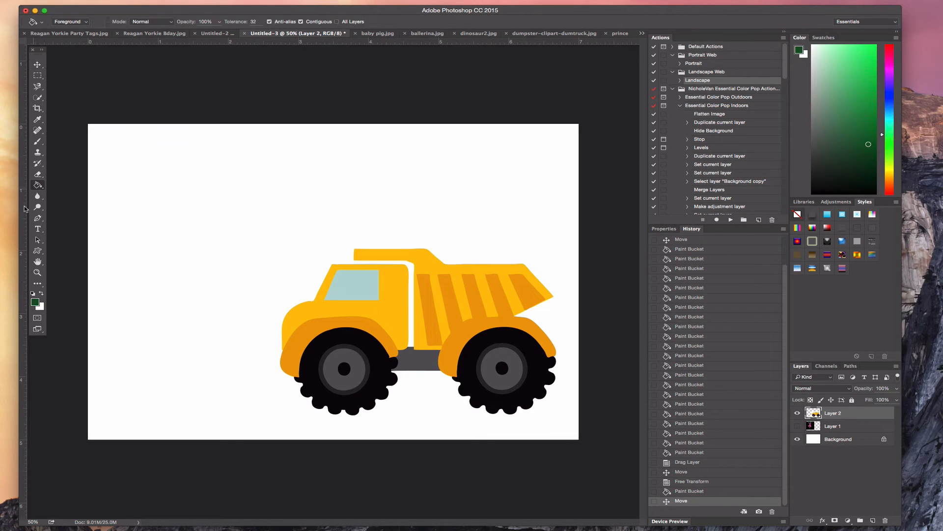
pyautogui.click(463, 329)
pyautogui.click(538, 301)
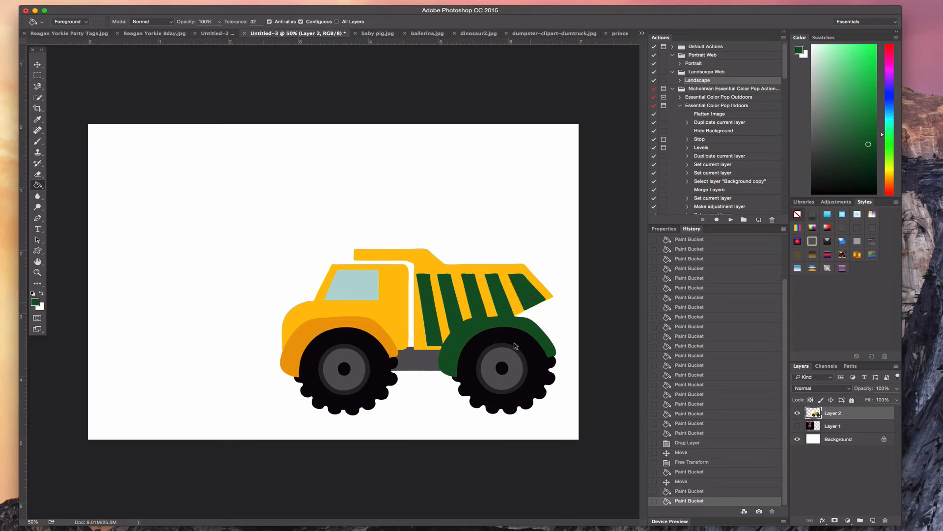
# Fill the dump truck's front fender with the dark green foreground color
pyautogui.click(372, 334)
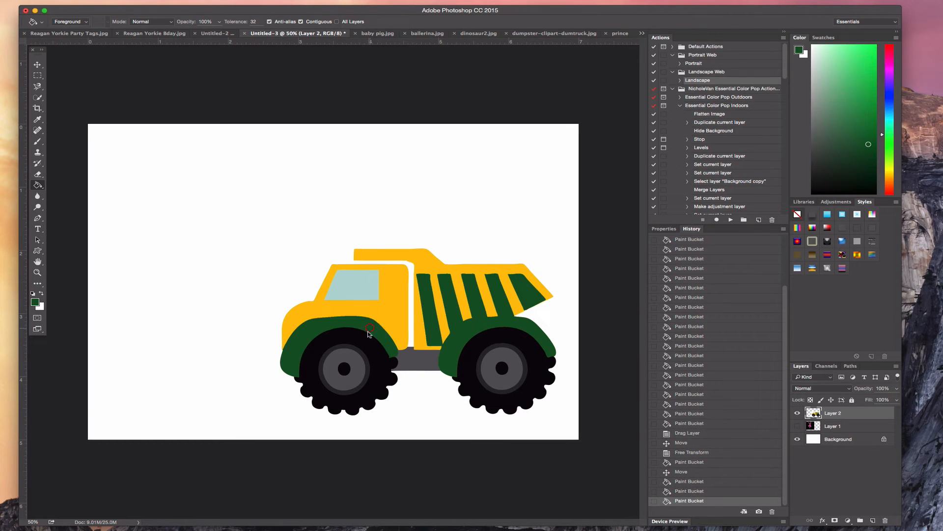
pyautogui.click(42, 294)
pyautogui.click(35, 302)
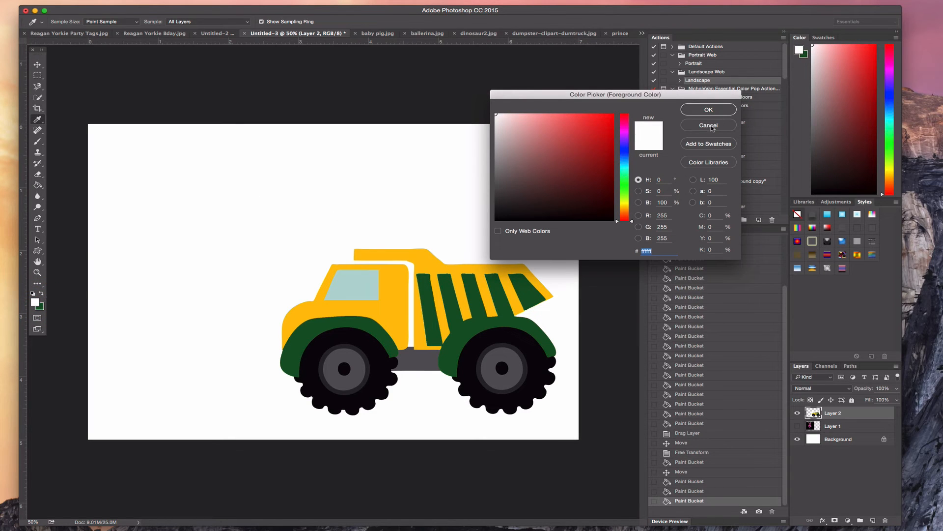
pyautogui.click(708, 126)
pyautogui.click(42, 294)
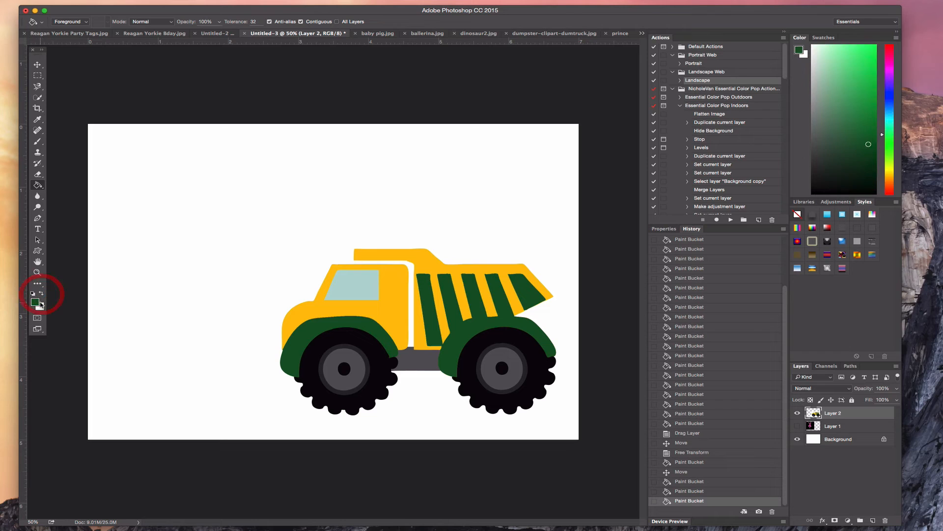
# Set the foreground color to the lighter green 25a04e and fill the truck's bed and cab with it
pyautogui.click(41, 304)
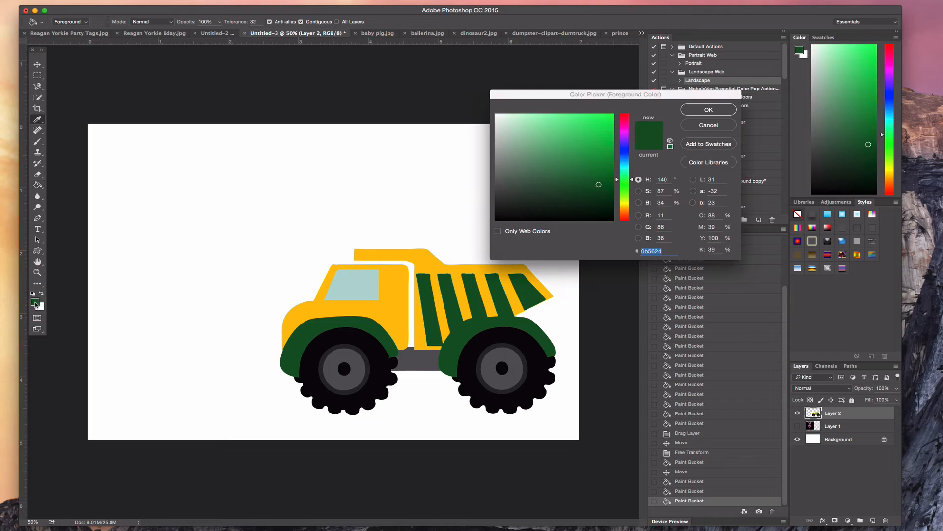
pyautogui.click(587, 151)
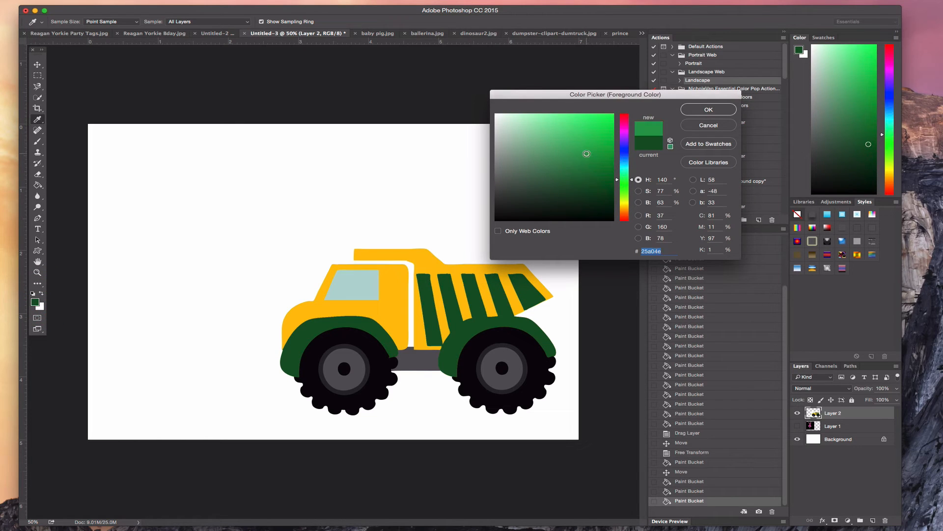
pyautogui.click(709, 110)
pyautogui.press('g')
pyautogui.click(442, 265)
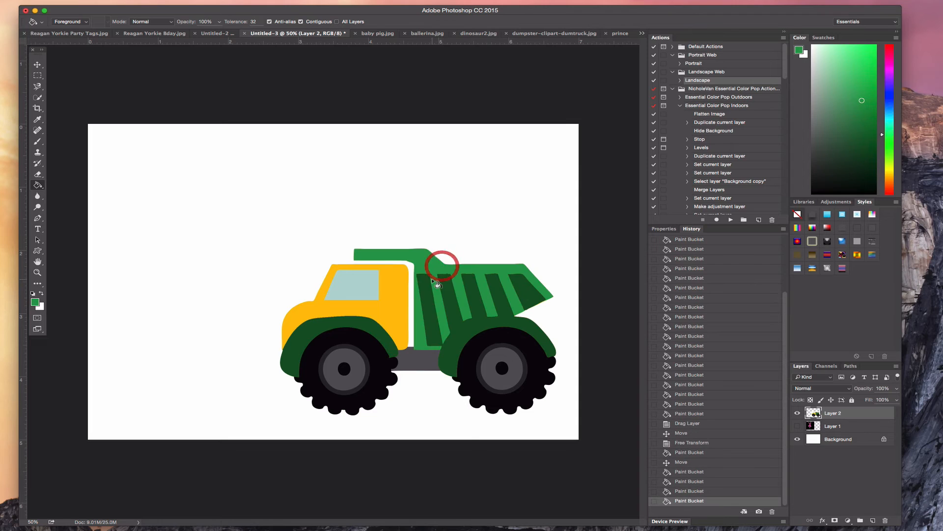
pyautogui.click(401, 289)
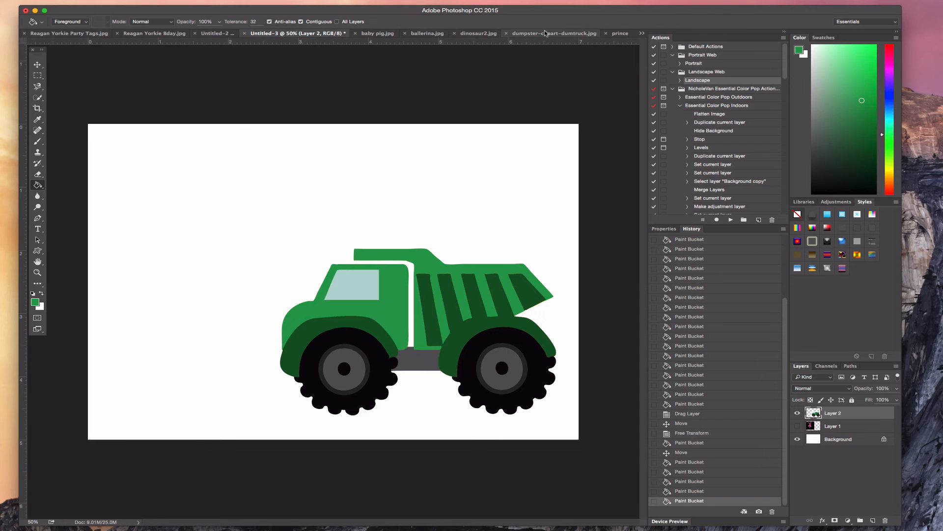
# Switch to the Safari browser and search Google Images for "princess clipart"
pyautogui.click(618, 33)
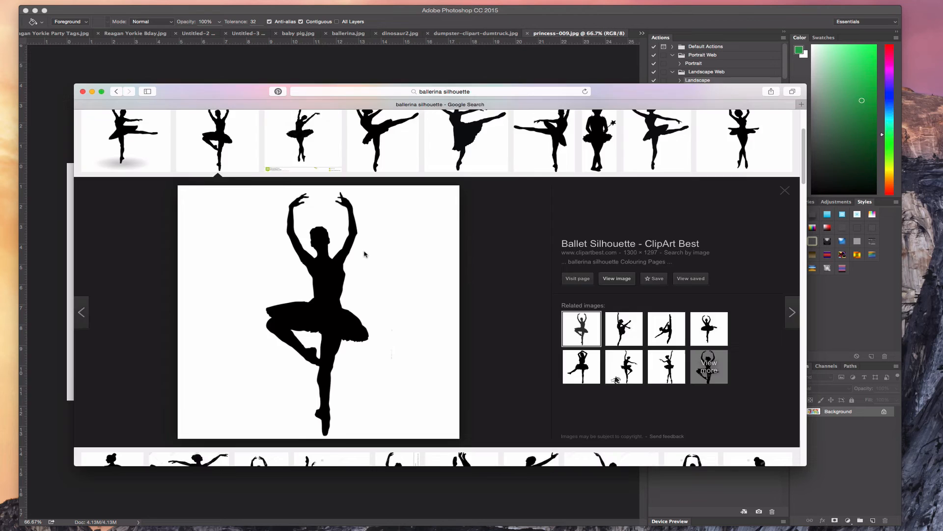
pyautogui.scroll(5, 364, 254)
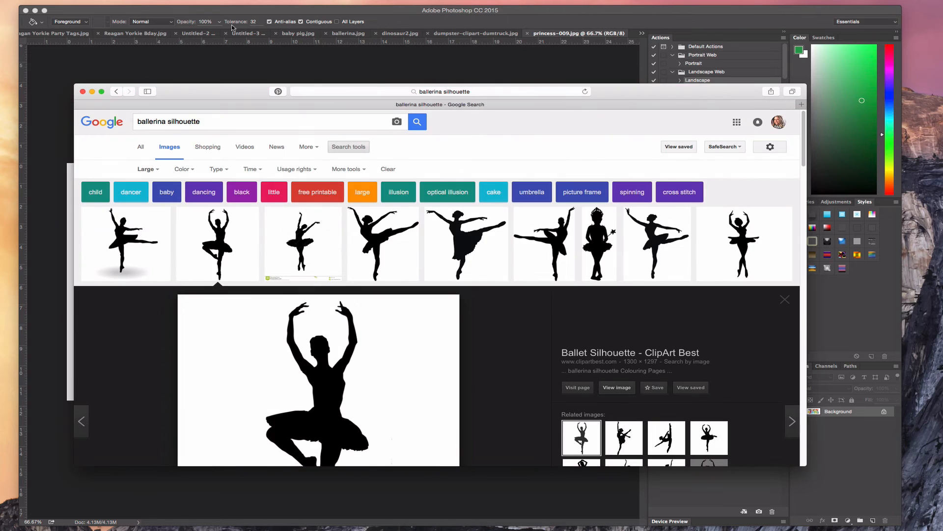
pyautogui.tripleClick(201, 124)
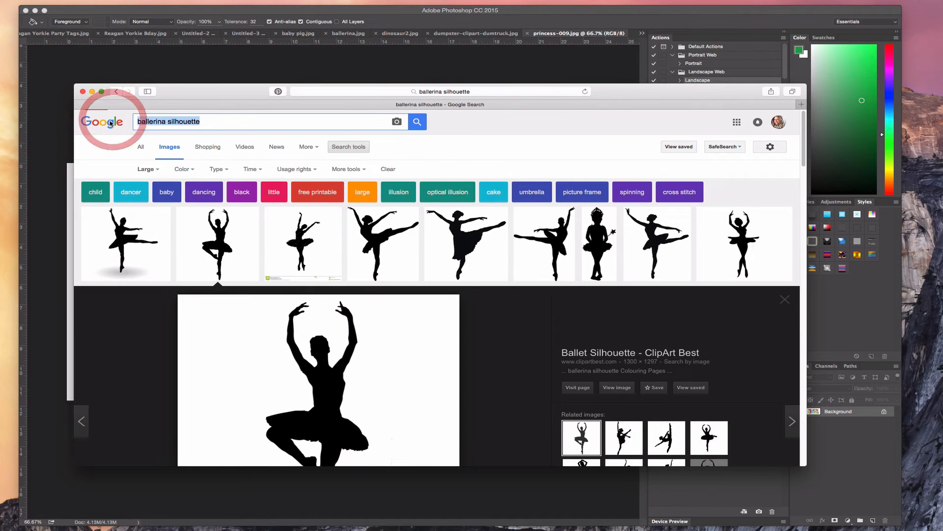
pyautogui.write('princess clipart')
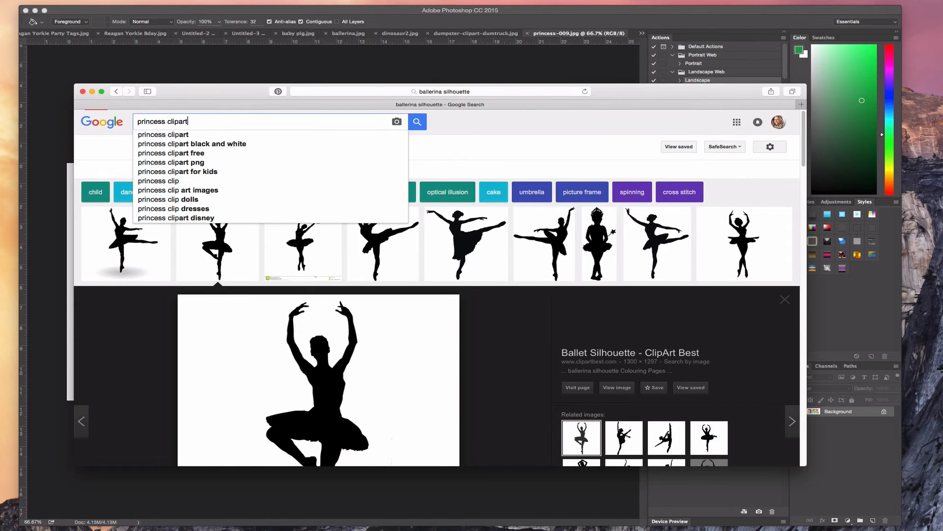
pyautogui.press('Return')
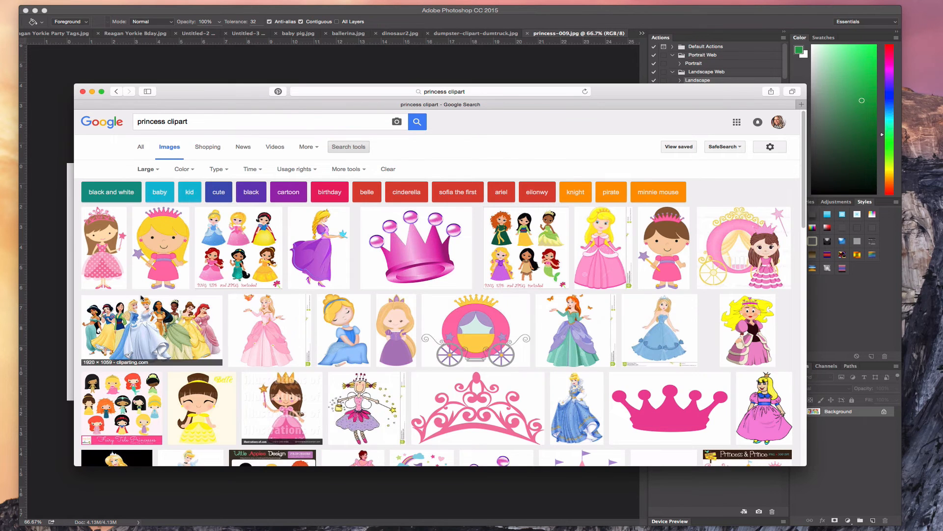
# Open the full-size image of the Little Princess Clipart result showing the brown-haired girl with a pink tiara and wand
pyautogui.scroll(-1, 350, 295)
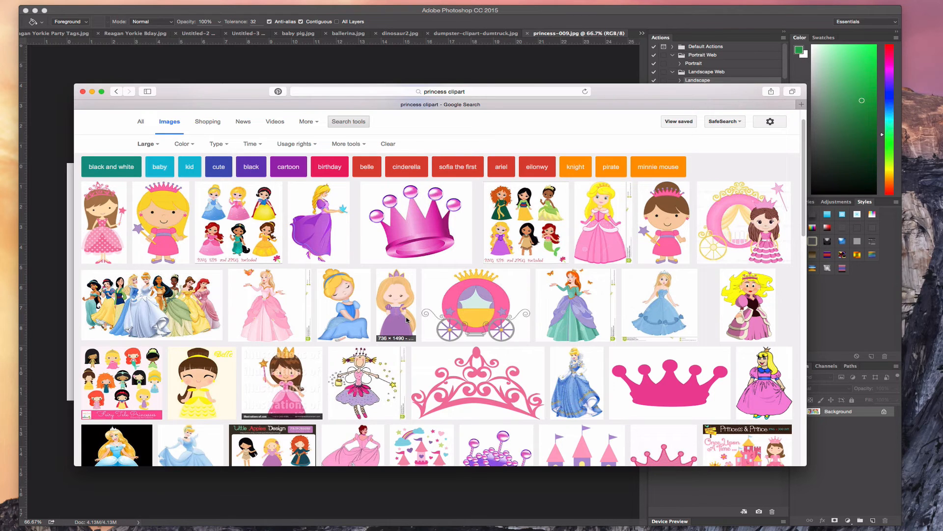
pyautogui.scroll(-2, 407, 320)
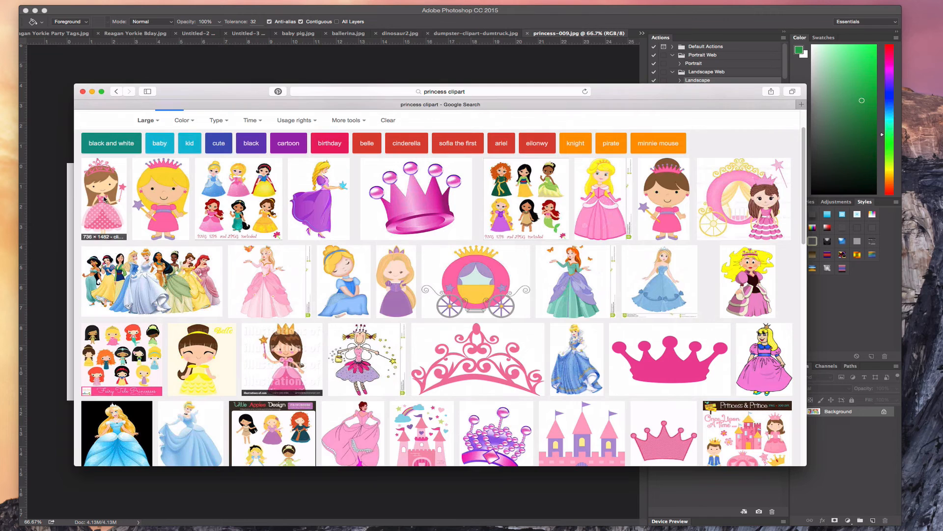
pyautogui.click(101, 204)
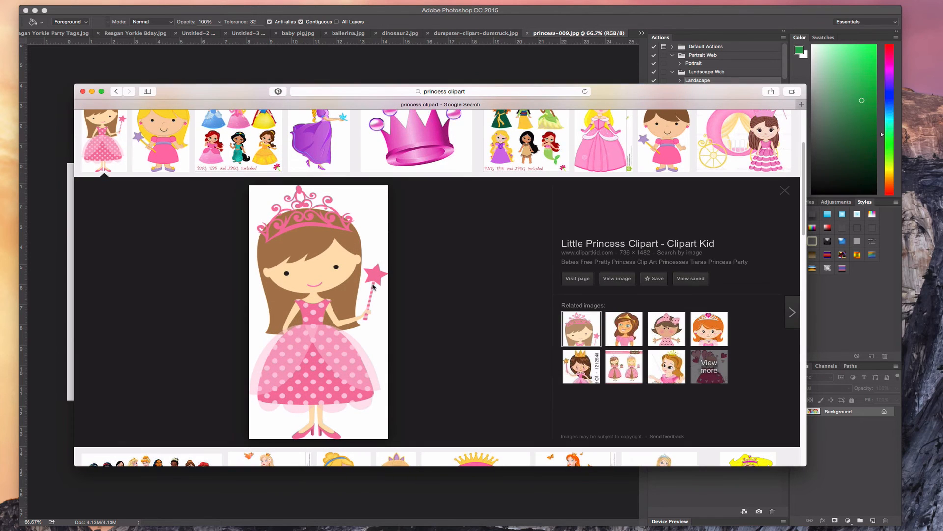
pyautogui.click(617, 278)
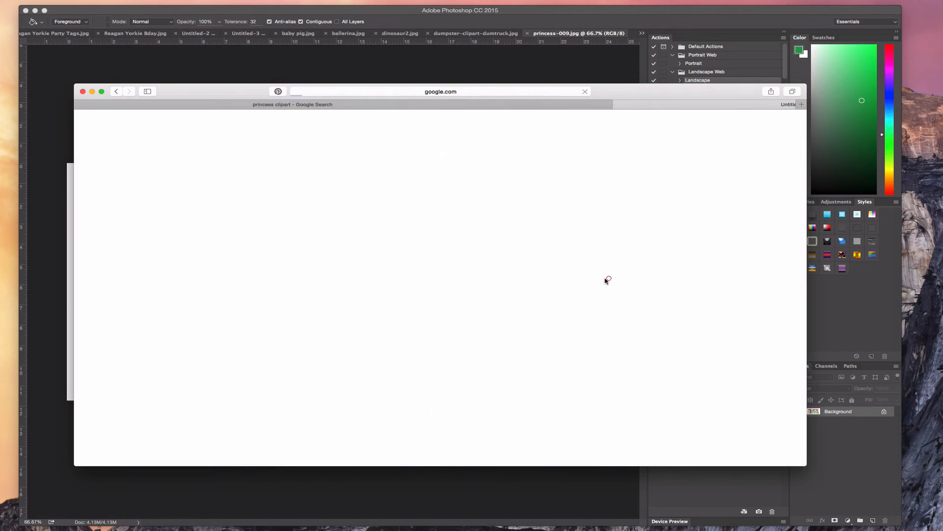
pyautogui.click(454, 229)
# Save the princess image to the Desktop as "princess clipart" and minimize the browser window
pyautogui.rightClick(450, 234)
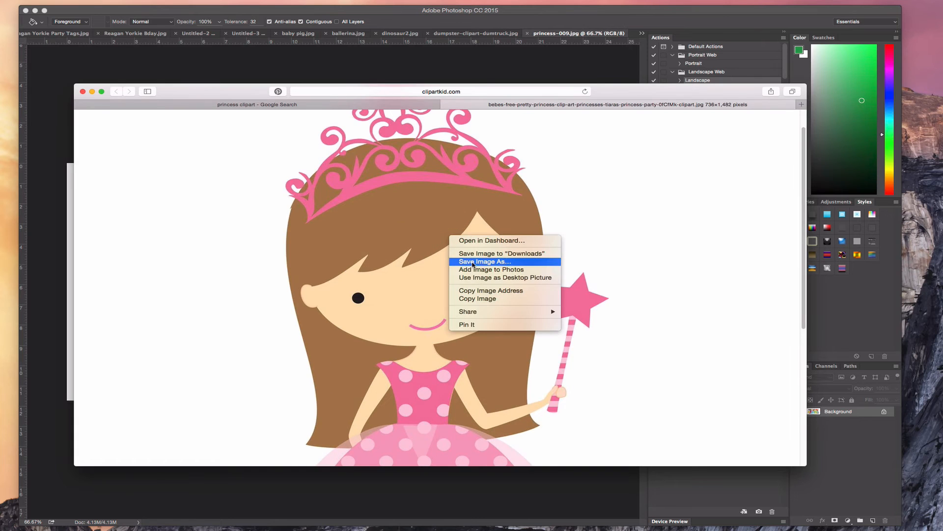
pyautogui.click(484, 265)
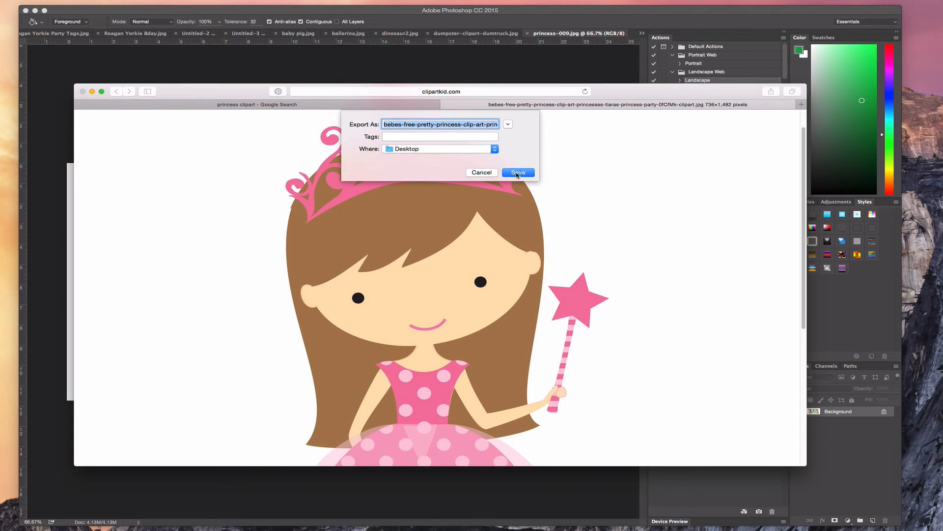
pyautogui.write('prioncess clipart')
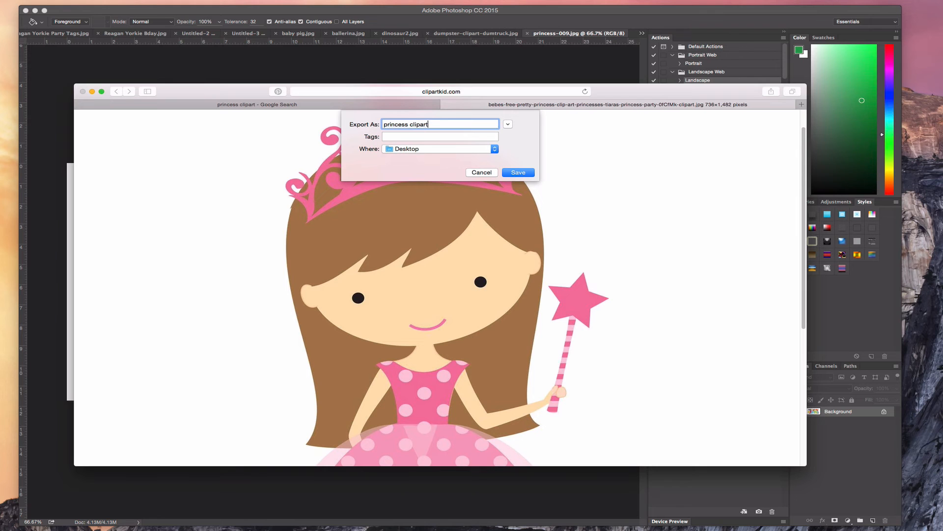
pyautogui.click(518, 172)
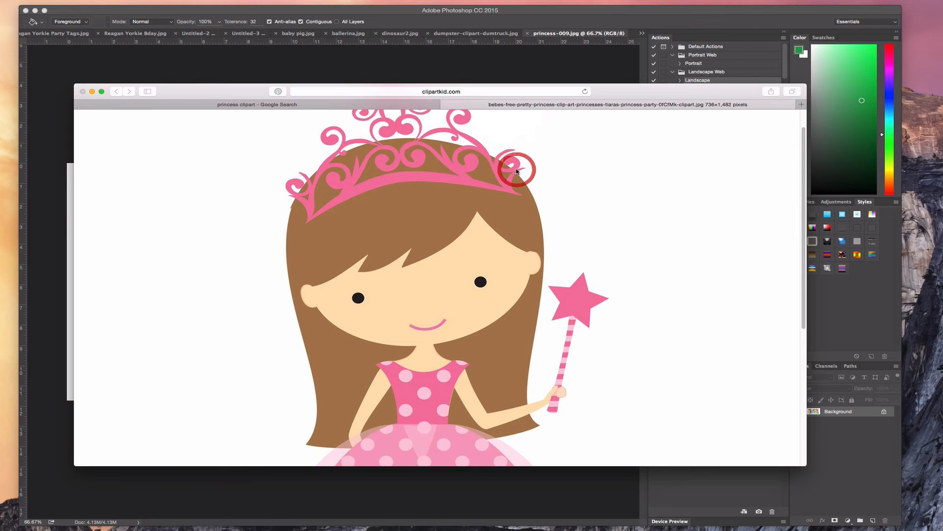
pyautogui.click(444, 105)
pyautogui.click(92, 91)
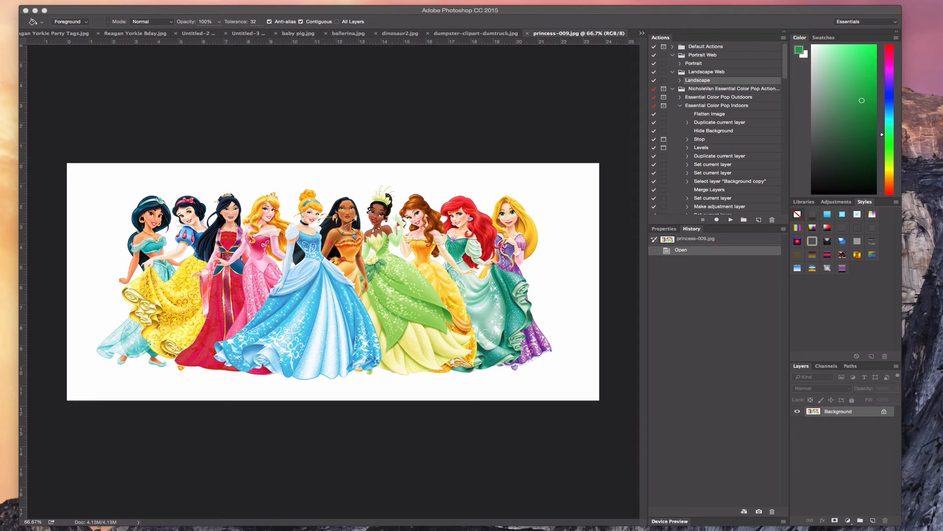
# Switch to Photoshop and open the princess clipart file from the Desktop
pyautogui.click(89, 9)
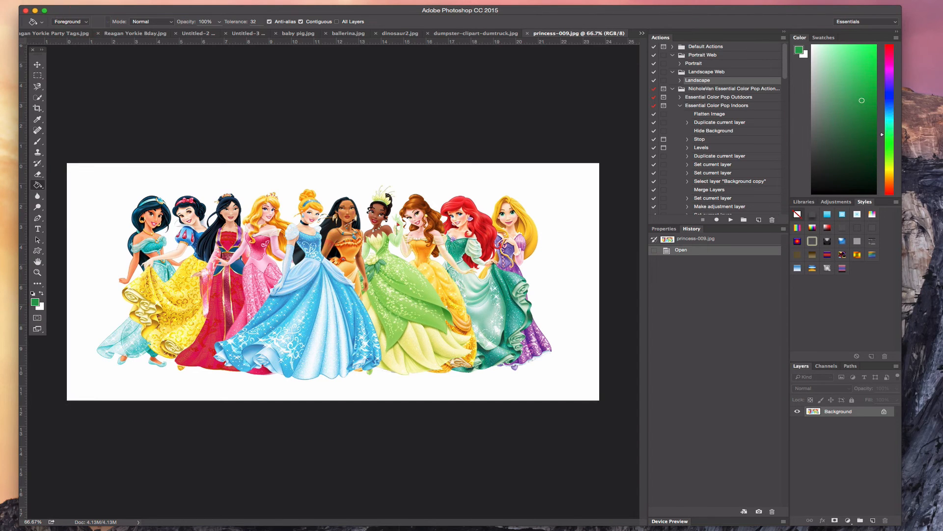
pyautogui.click(37, 0)
pyautogui.click(39, 1)
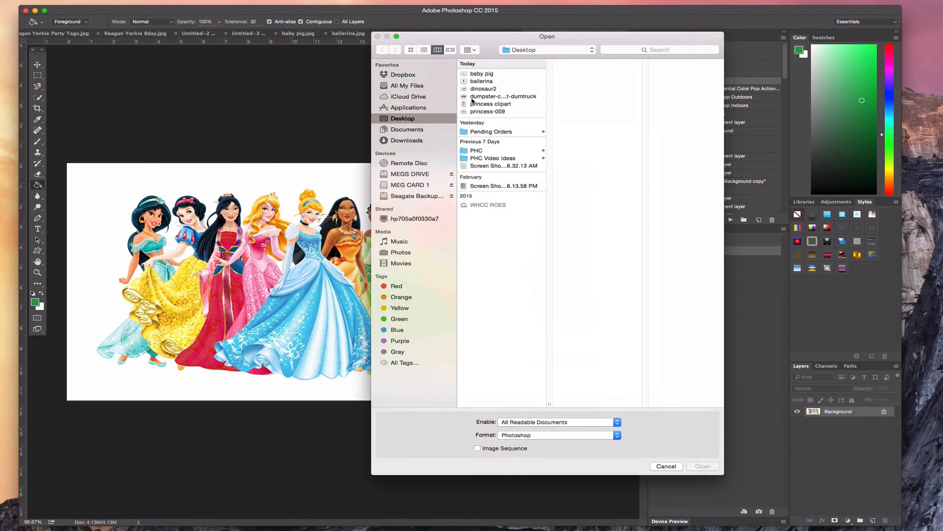
pyautogui.click(483, 105)
pyautogui.click(703, 465)
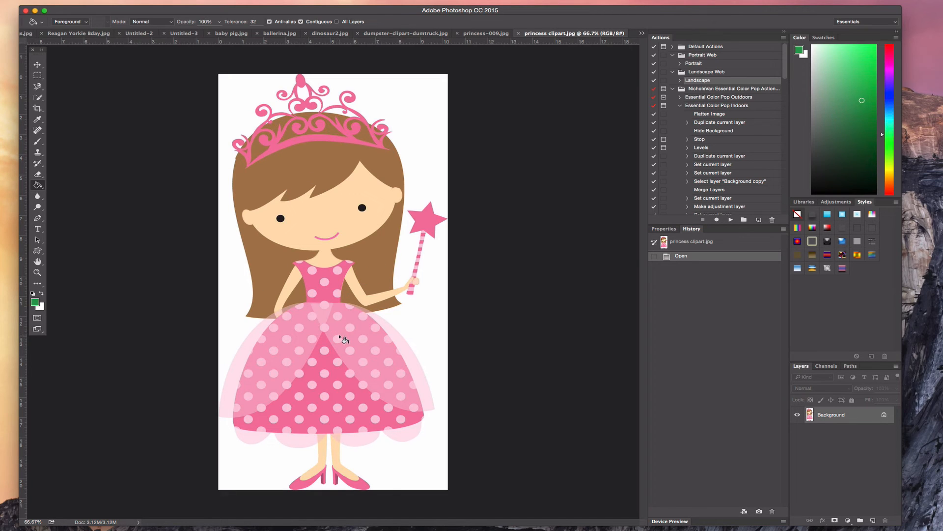
# Set the foreground color to the dark red c01c18 and ready the Paint Bucket tool
pyautogui.click(34, 302)
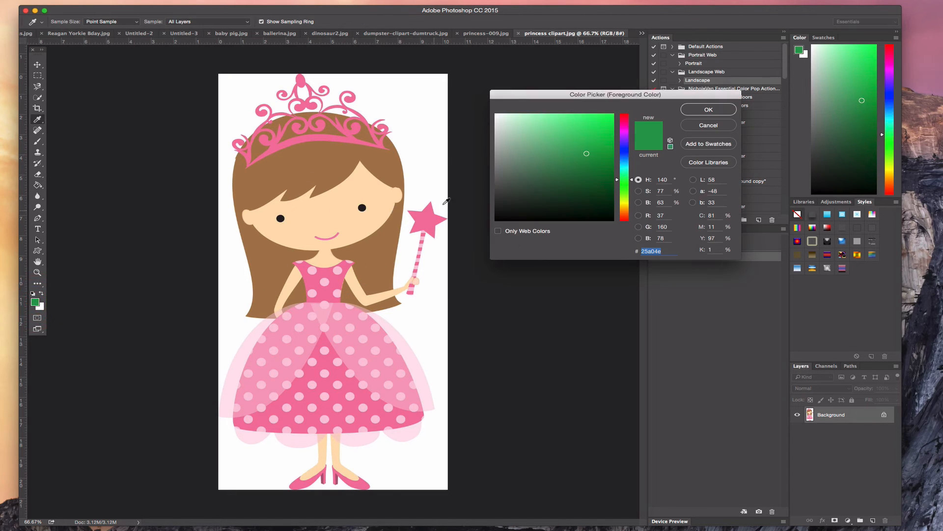
pyautogui.click(623, 216)
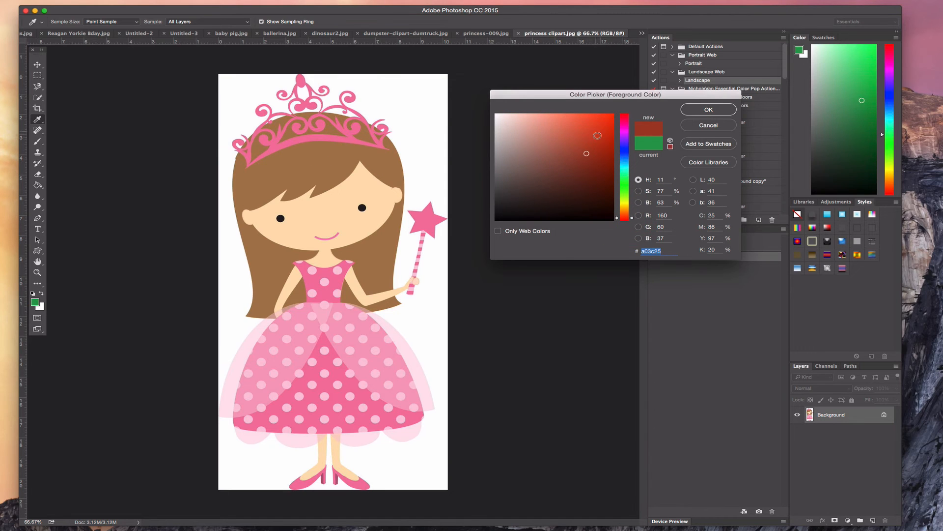
pyautogui.click(583, 128)
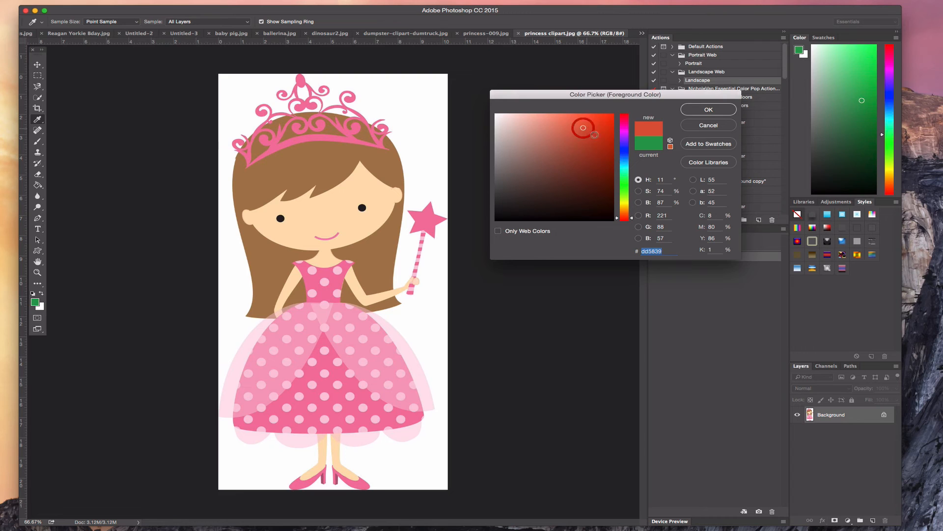
pyautogui.click(633, 219)
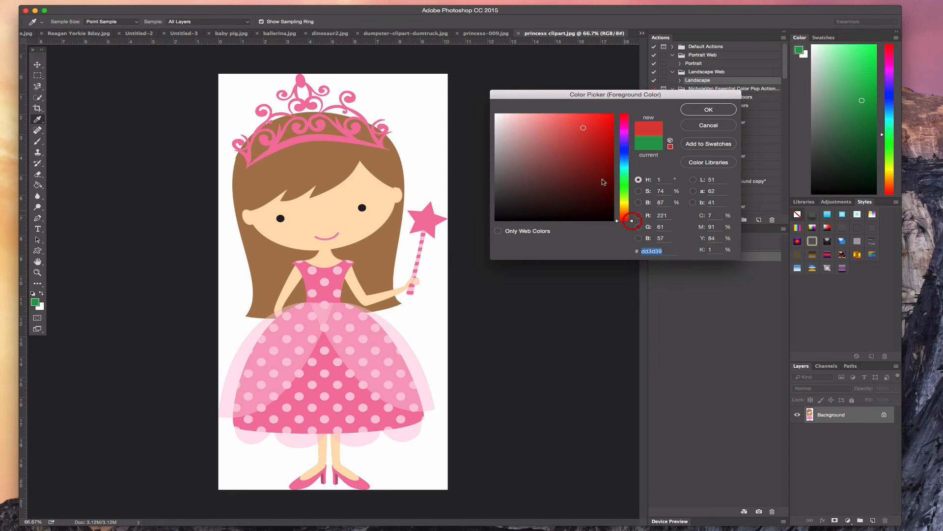
pyautogui.click(585, 124)
pyautogui.click(599, 131)
pyautogui.click(599, 140)
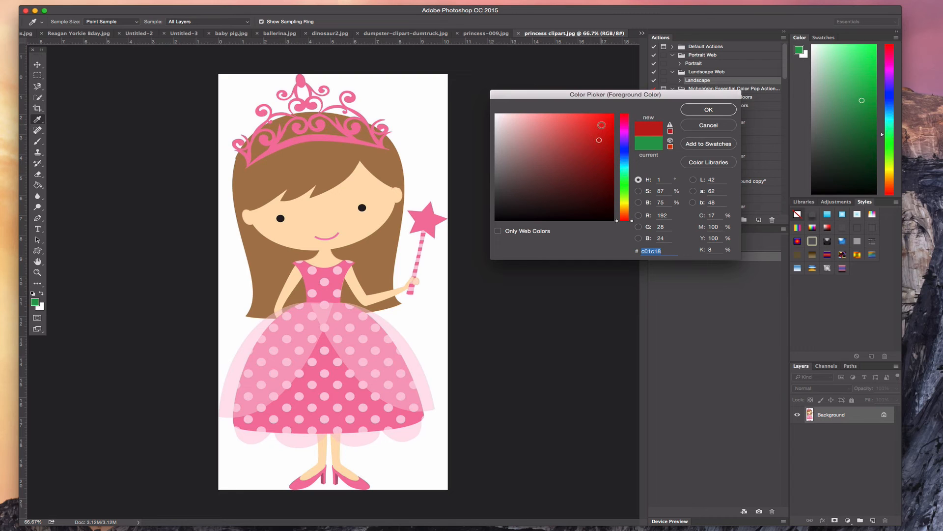
pyautogui.click(707, 109)
pyautogui.press('g')
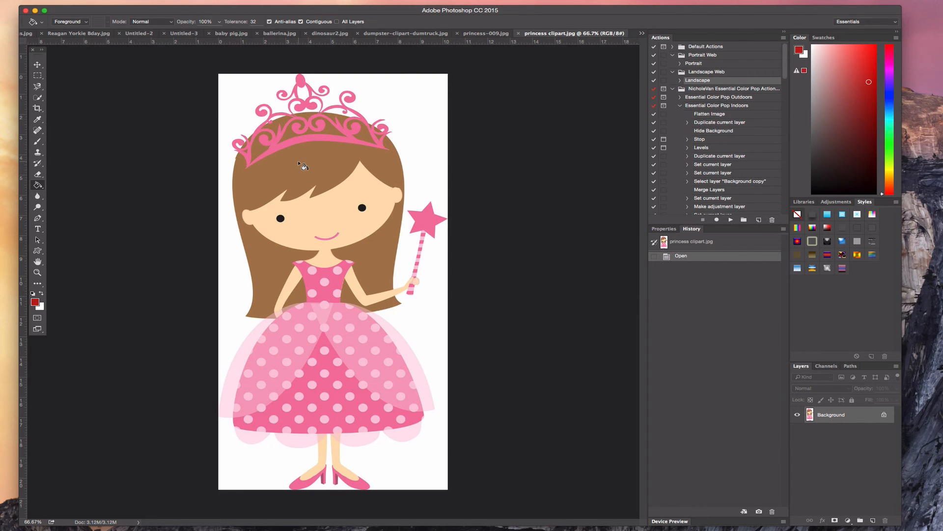
# Fill the princess's main hair area and the brown sections between each arm and the bodice with the dark red
pyautogui.click(305, 169)
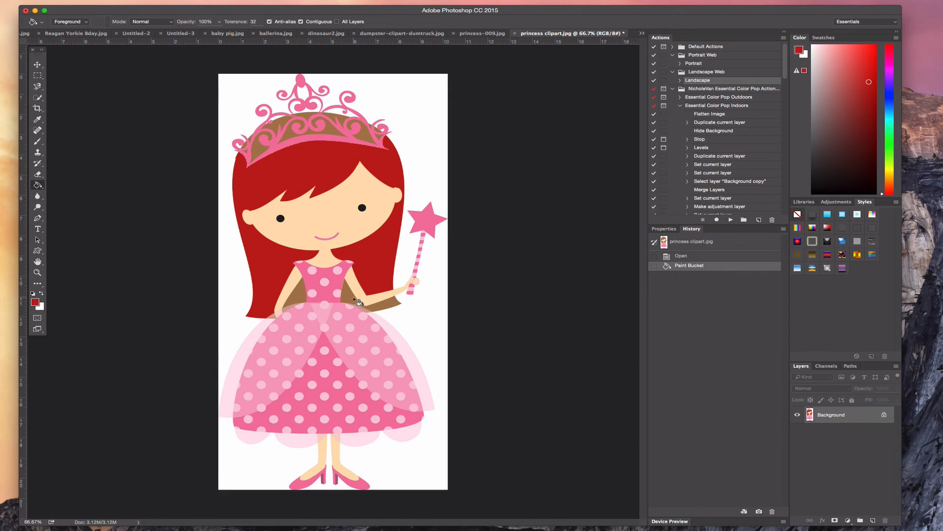
pyautogui.click(301, 297)
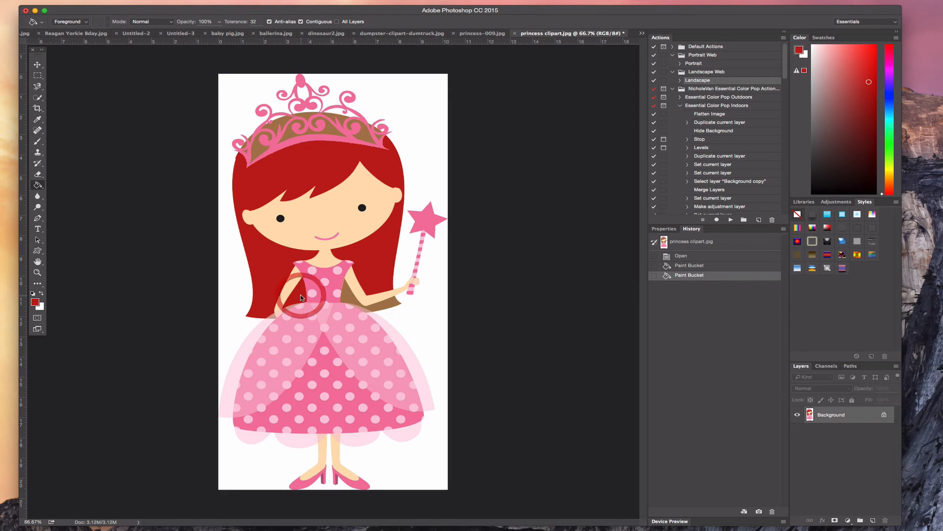
pyautogui.click(349, 297)
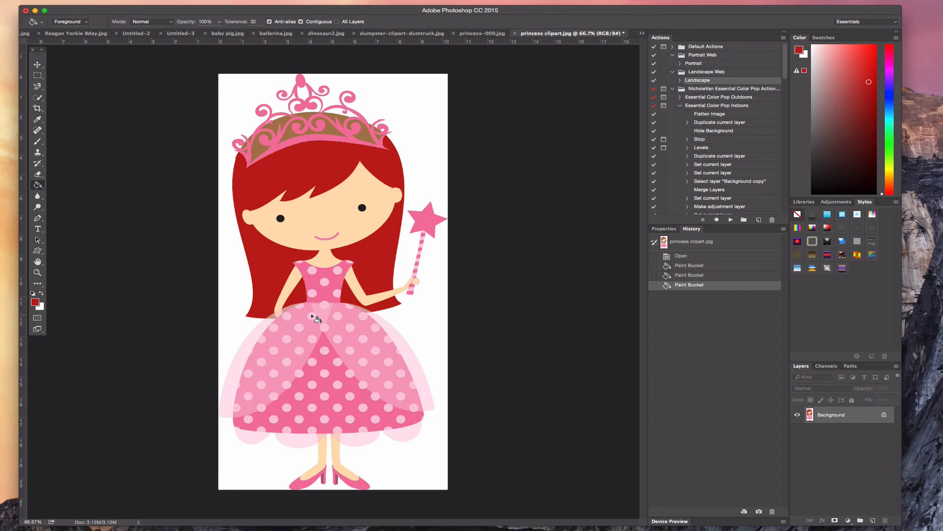
# Fill the brown hair areas showing through the tiara's openings with the same dark red, including the small gaps at both ends
pyautogui.click(364, 131)
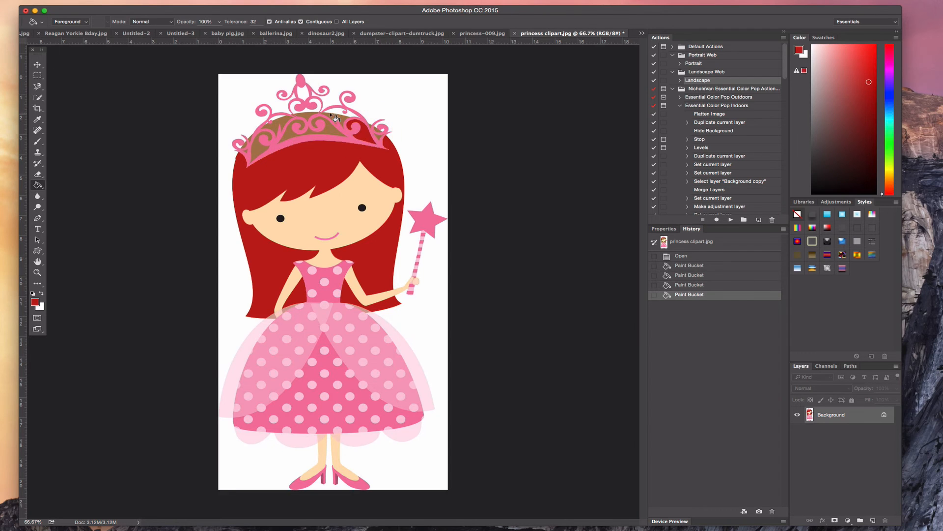
pyautogui.click(341, 119)
pyautogui.click(328, 129)
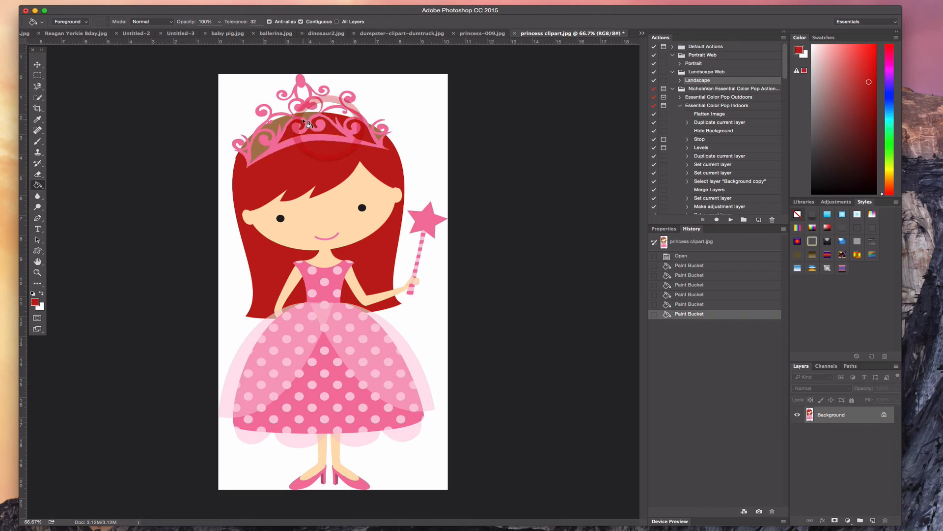
pyautogui.click(304, 113)
pyautogui.click(269, 144)
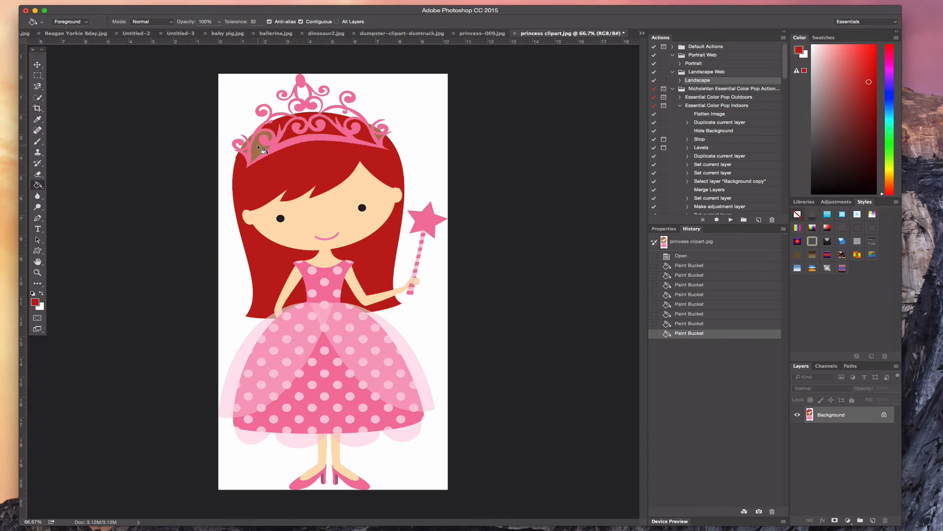
pyautogui.click(257, 144)
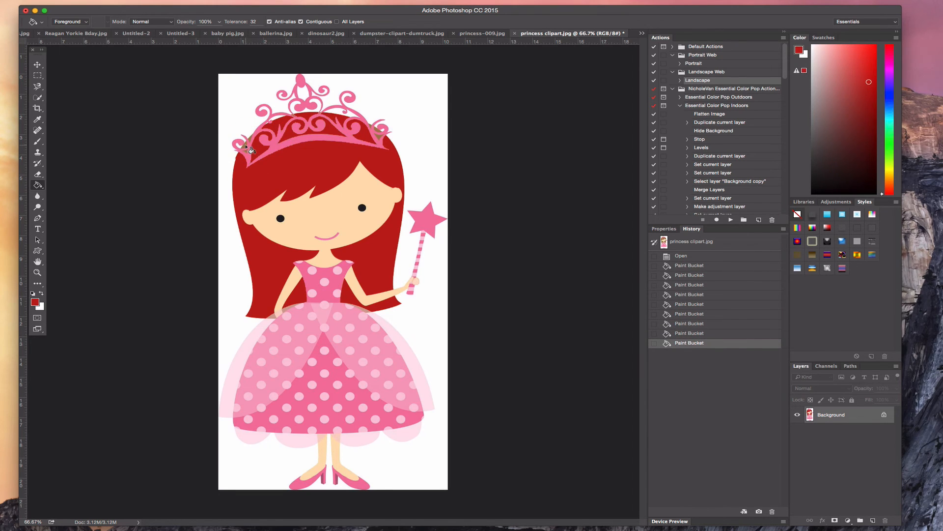
pyautogui.click(247, 146)
pyautogui.click(249, 138)
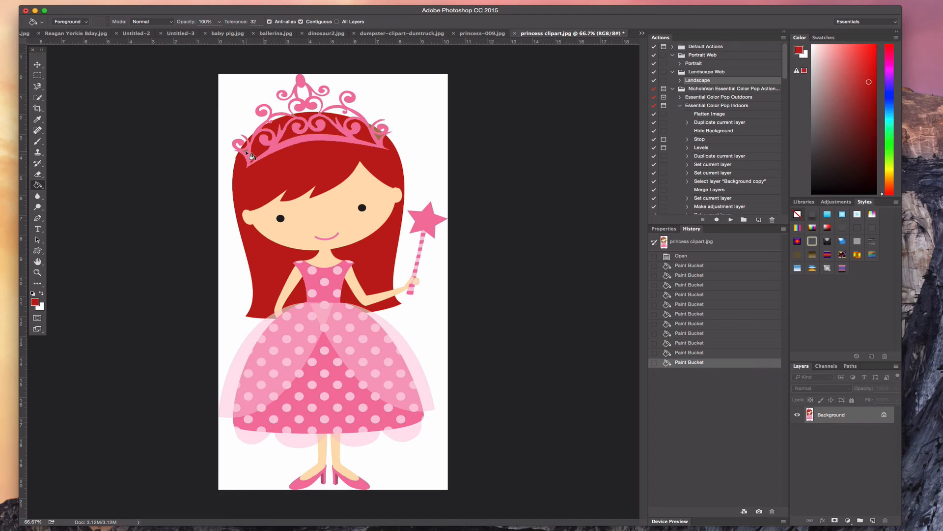
pyautogui.click(248, 154)
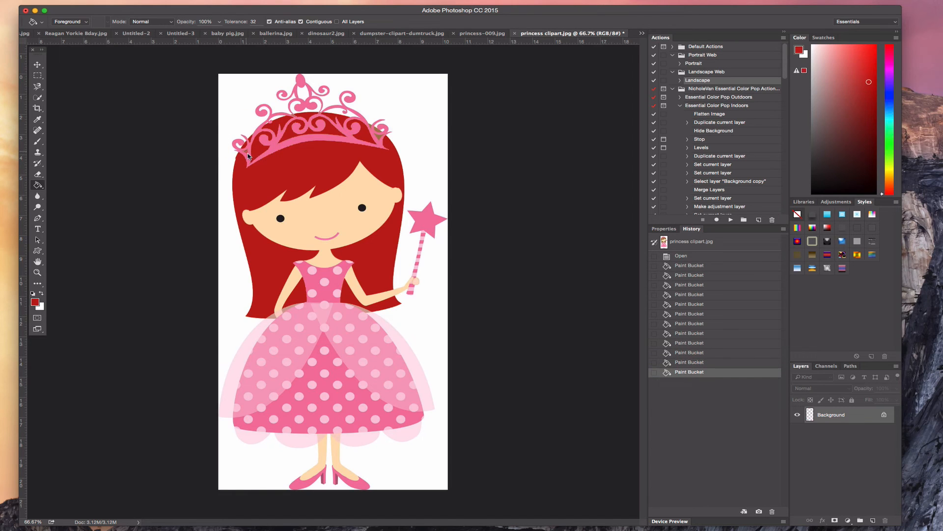
pyautogui.click(383, 140)
pyautogui.click(376, 130)
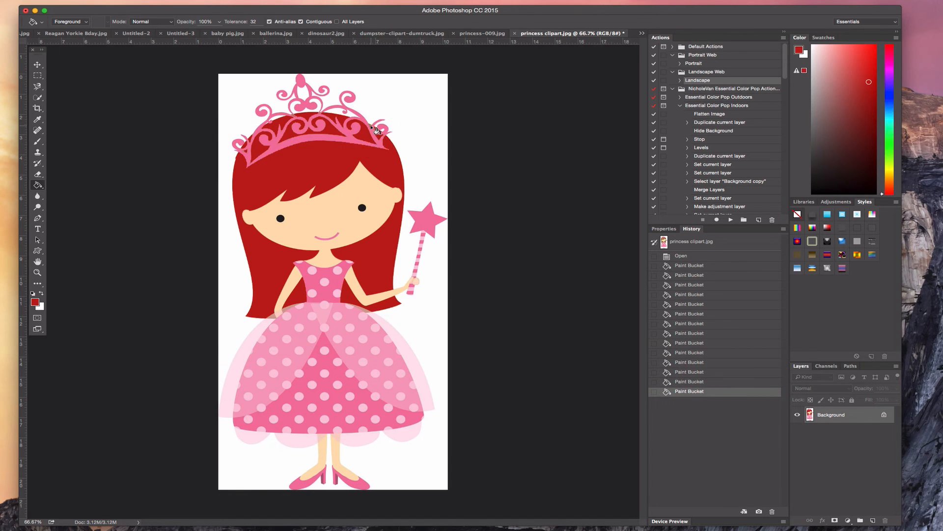
pyautogui.click(377, 130)
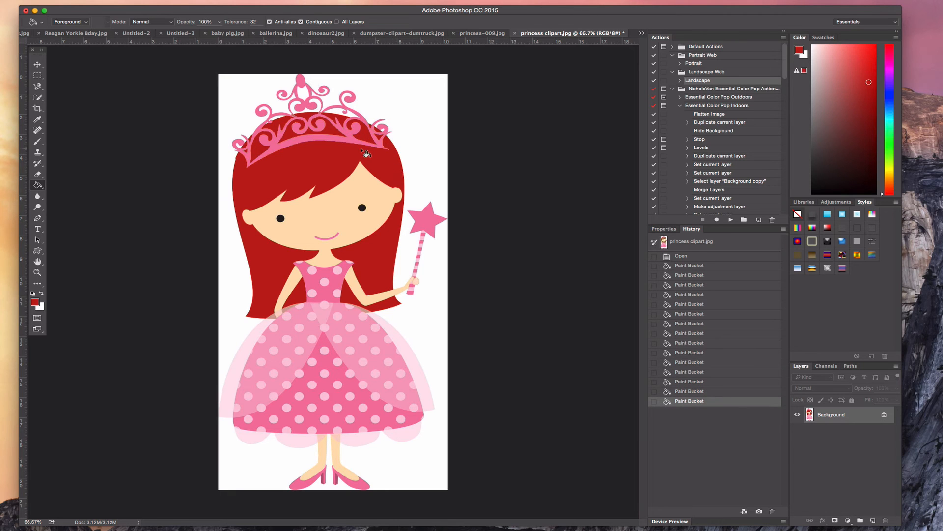
# Fill the tiny leftover hair gaps beside the tiara's central scrolls with the dark red
pyautogui.press('super+equal')
pyautogui.press('super+equal')
pyautogui.scroll(10, 364, 151)
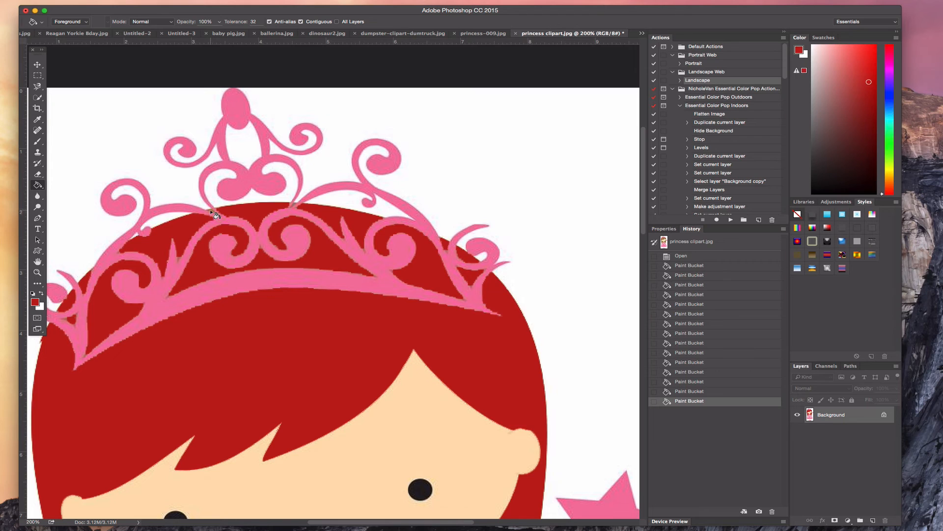
pyautogui.click(211, 210)
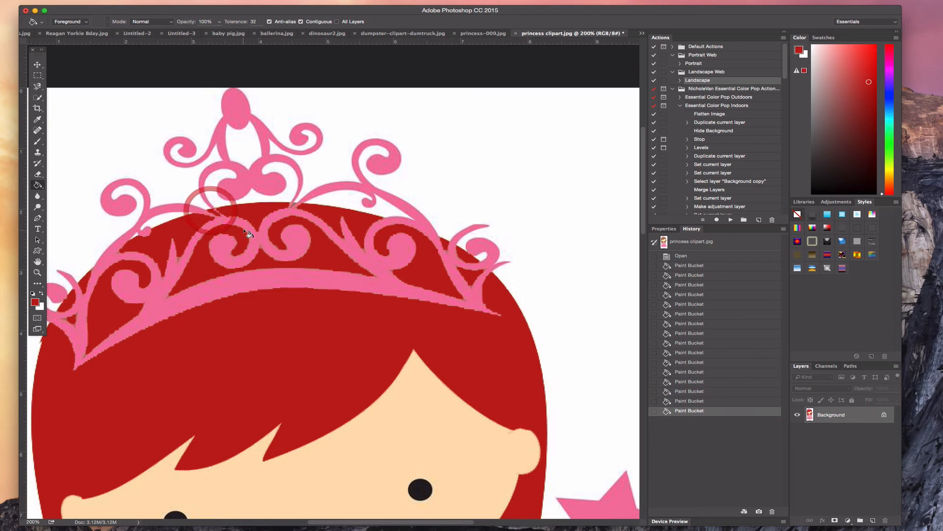
pyautogui.click(298, 208)
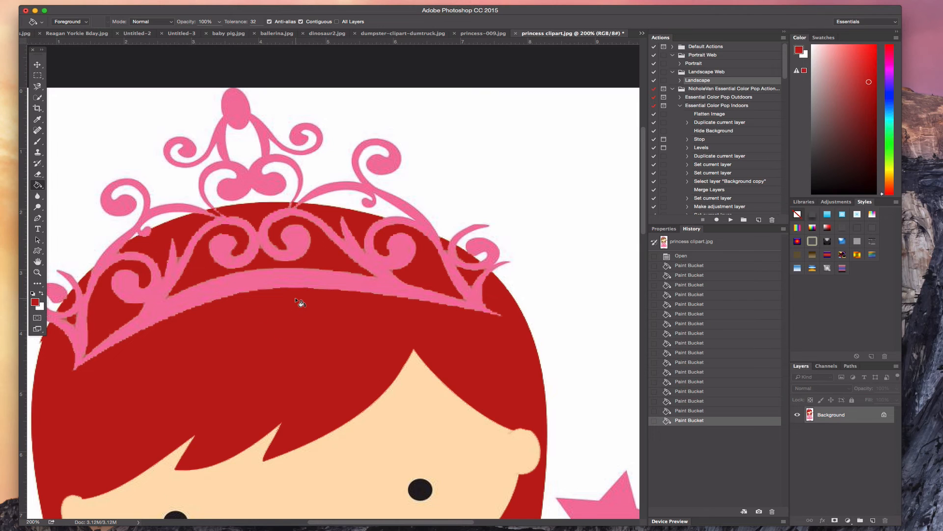
pyautogui.press('super+minus')
pyautogui.press('super+minus')
pyautogui.press('super+minus')
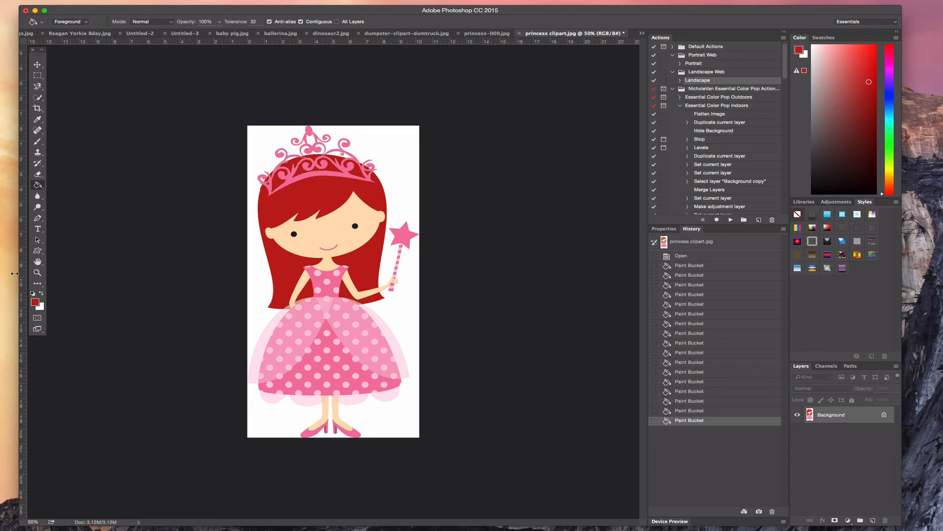
# Set the foreground color to the light red ee6865 and fill the hair slivers showing through the sheer skirt near the waist
pyautogui.click(35, 302)
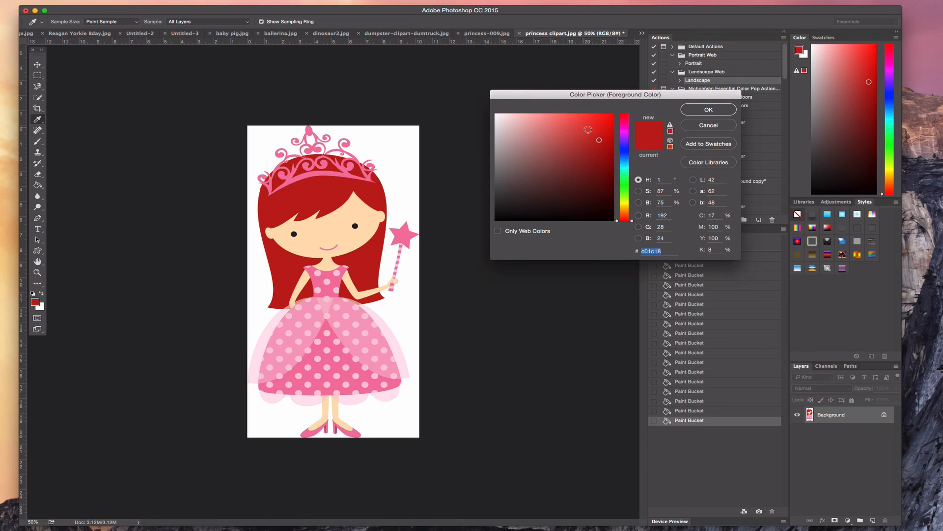
pyautogui.click(555, 119)
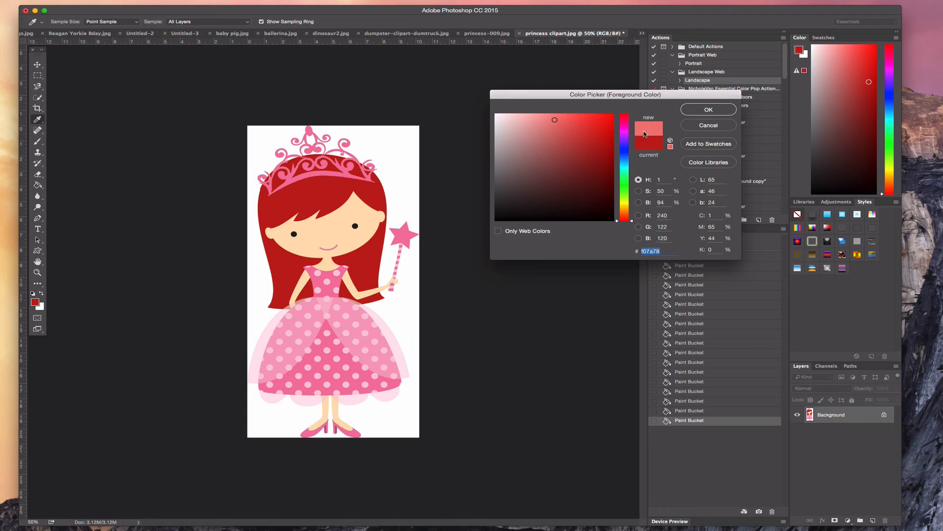
pyautogui.click(563, 121)
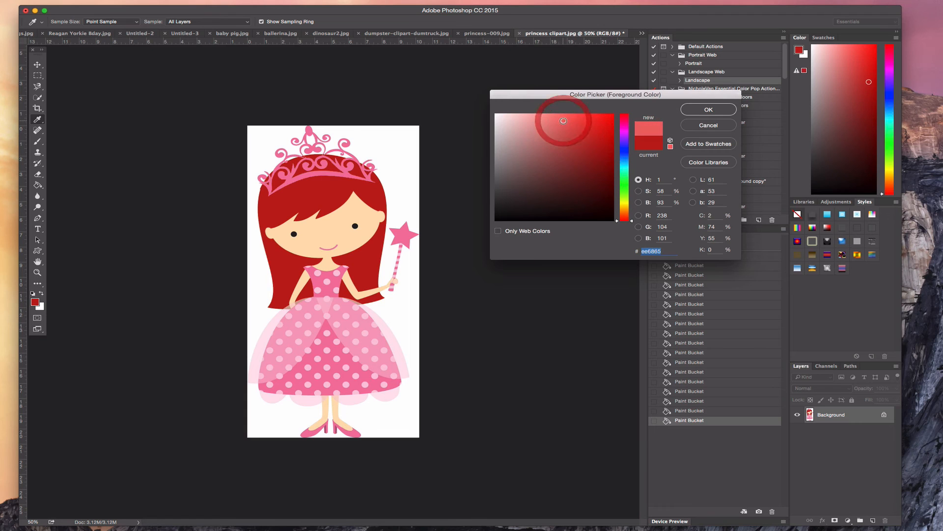
pyautogui.click(701, 110)
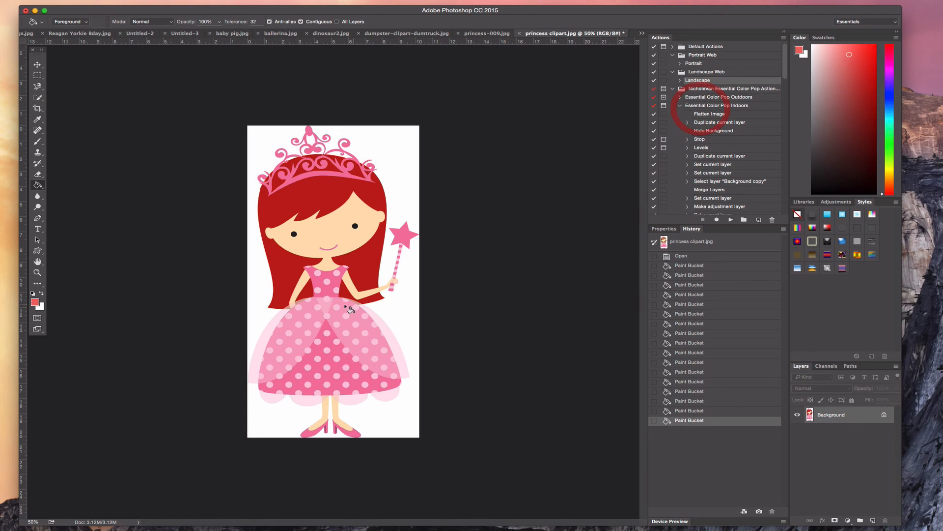
pyautogui.click(289, 308)
pyautogui.click(297, 299)
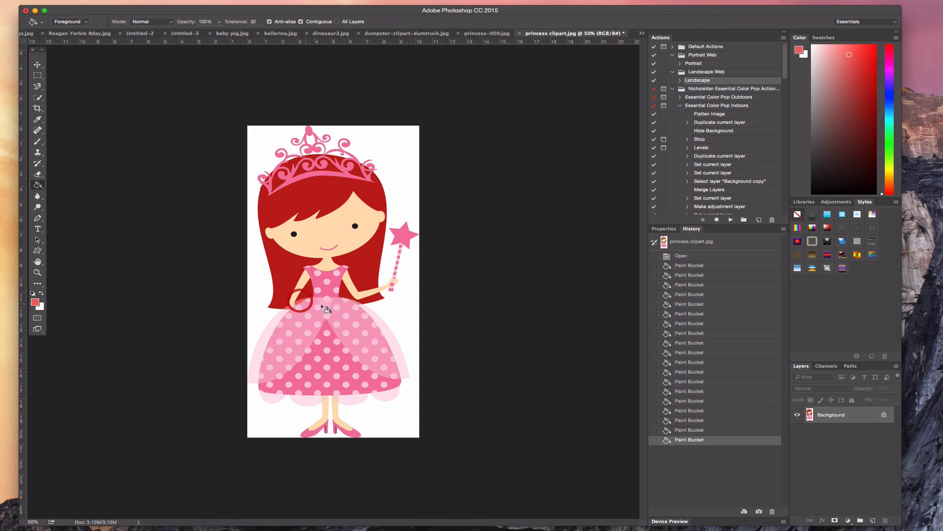
pyautogui.click(359, 307)
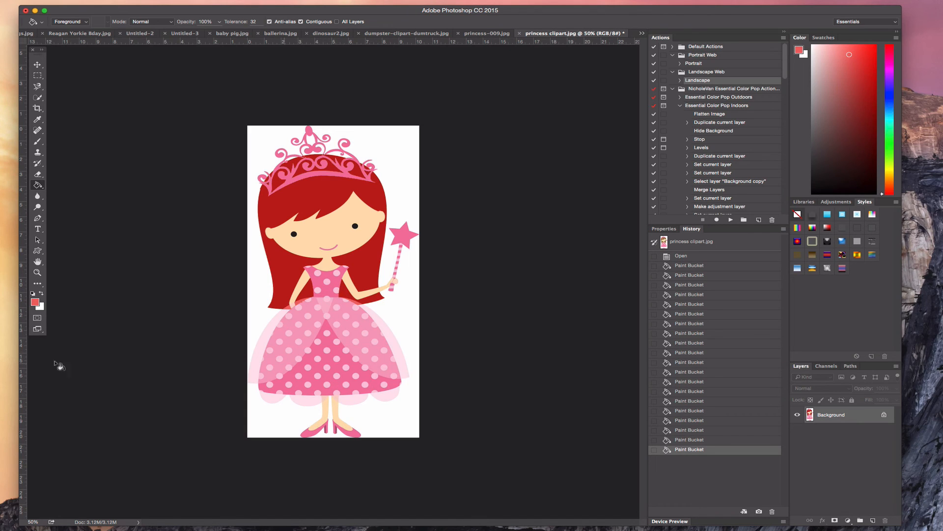
# Set the foreground color to the dark blue 1a6096 and fill the dress's front skirt panel and bodice
pyautogui.click(33, 302)
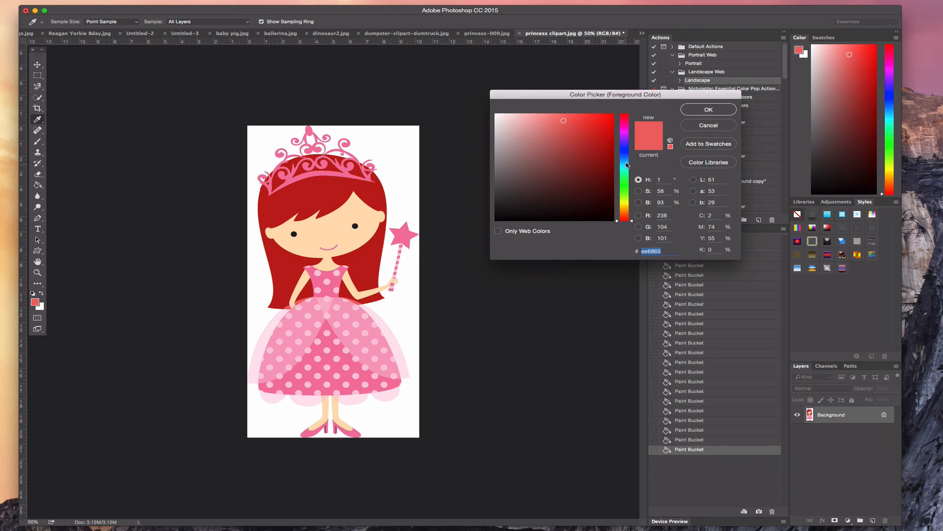
pyautogui.click(610, 159)
pyautogui.click(596, 136)
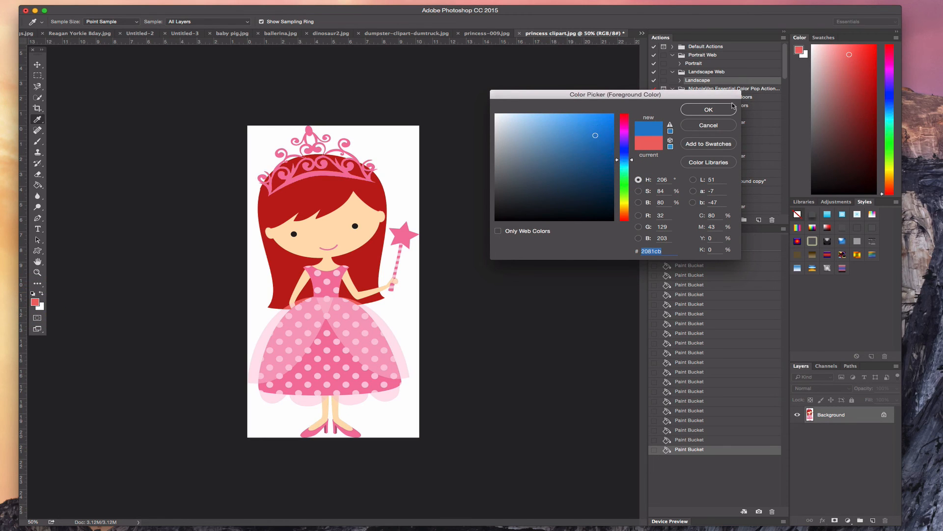
pyautogui.click(590, 168)
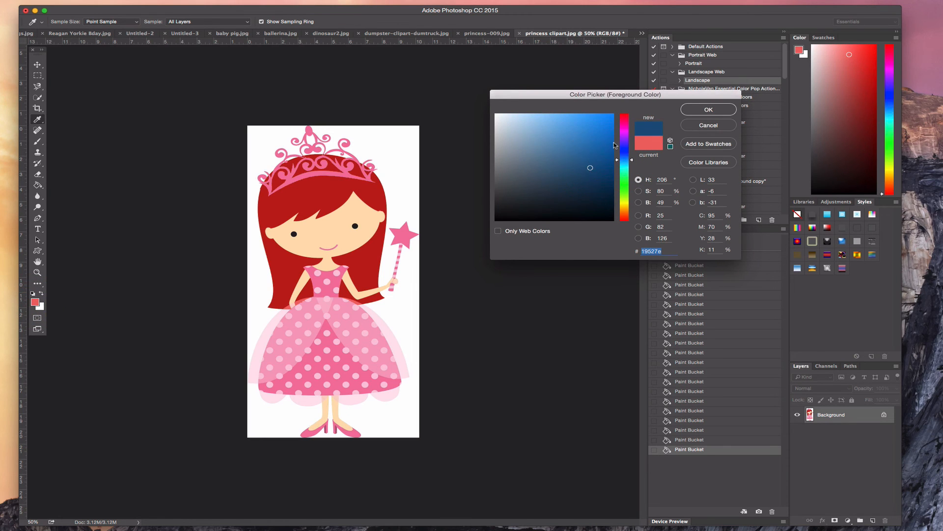
pyautogui.click(593, 158)
pyautogui.click(709, 109)
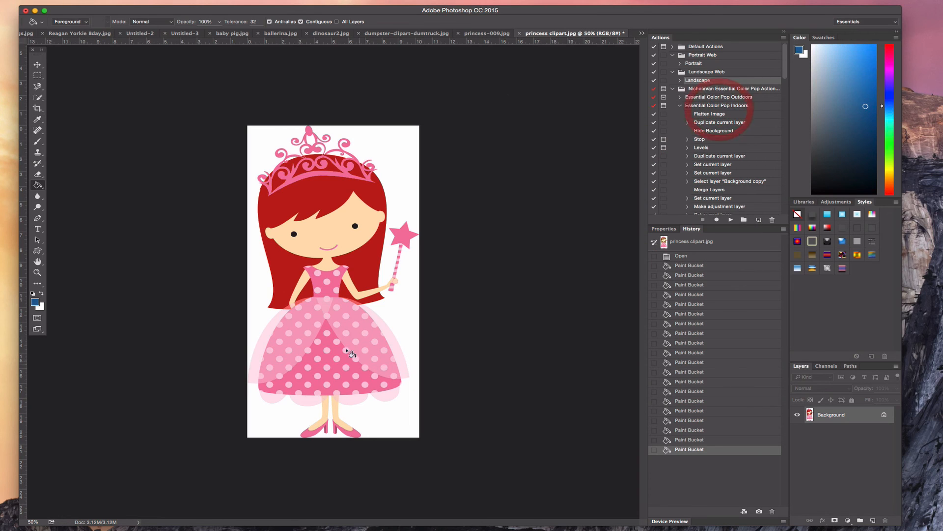
pyautogui.click(328, 361)
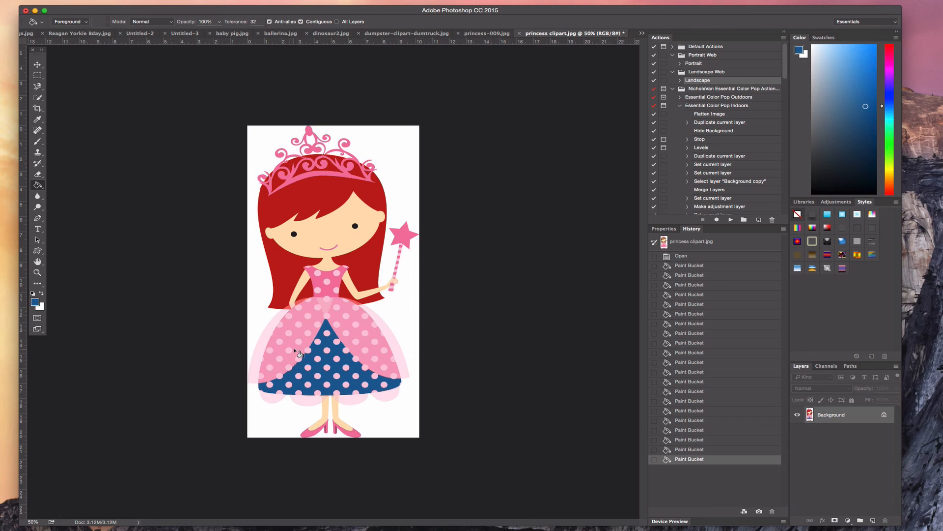
pyautogui.click(329, 276)
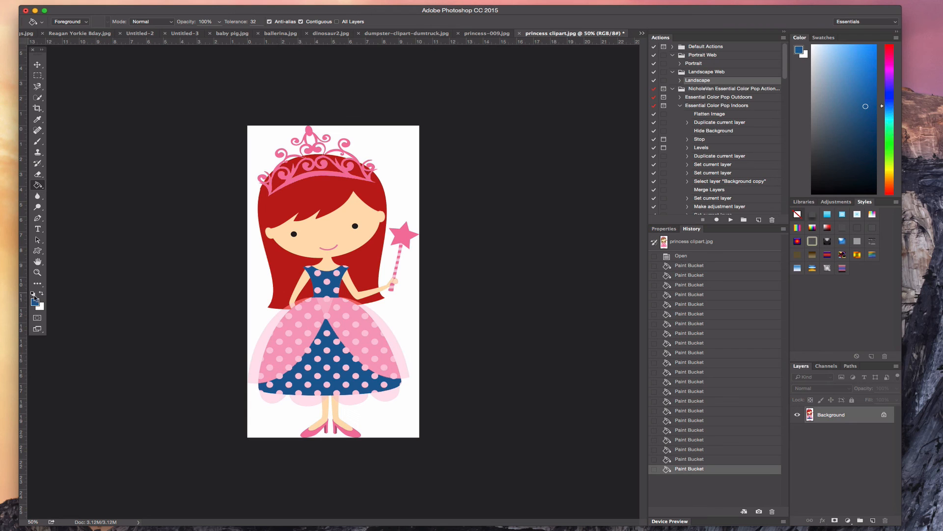
# Set the foreground color to the lighter blue 3383c1 and fill the dress's polka-dot overskirt
pyautogui.click(35, 303)
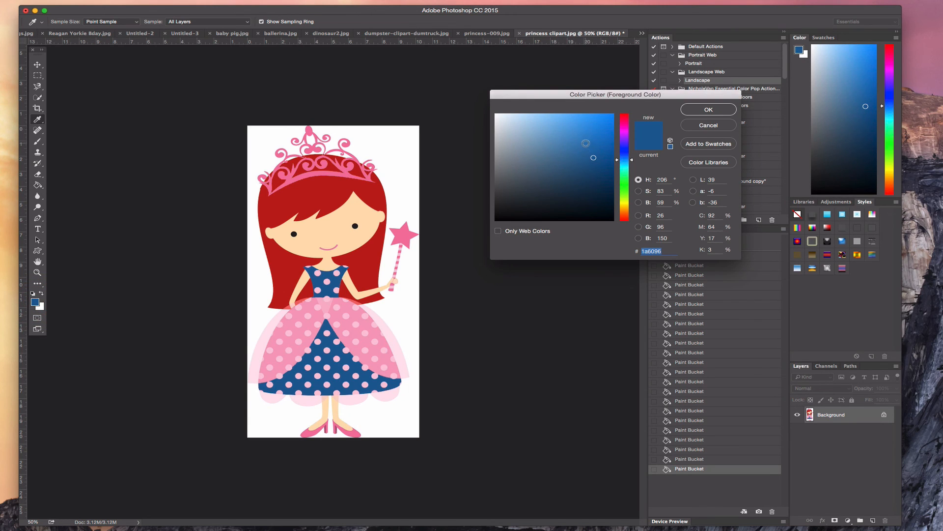
pyautogui.click(583, 140)
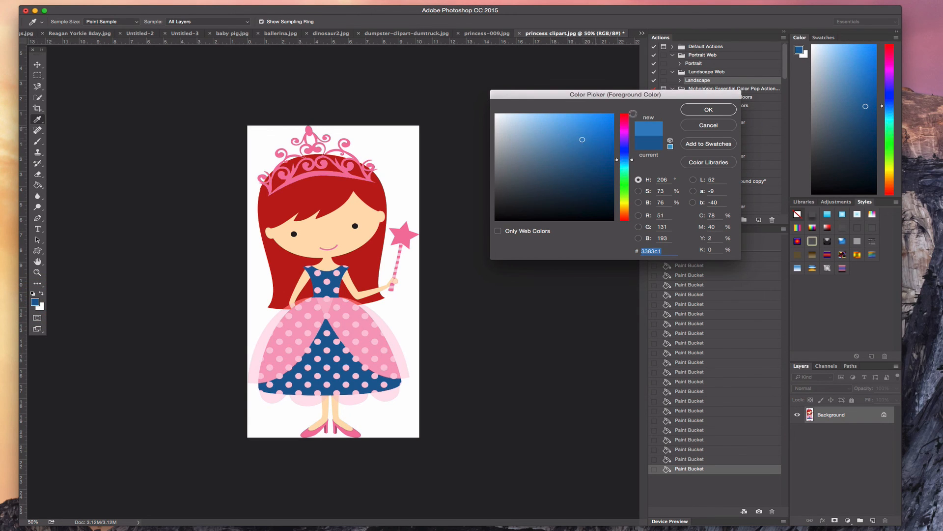
pyautogui.click(709, 110)
pyautogui.press('g')
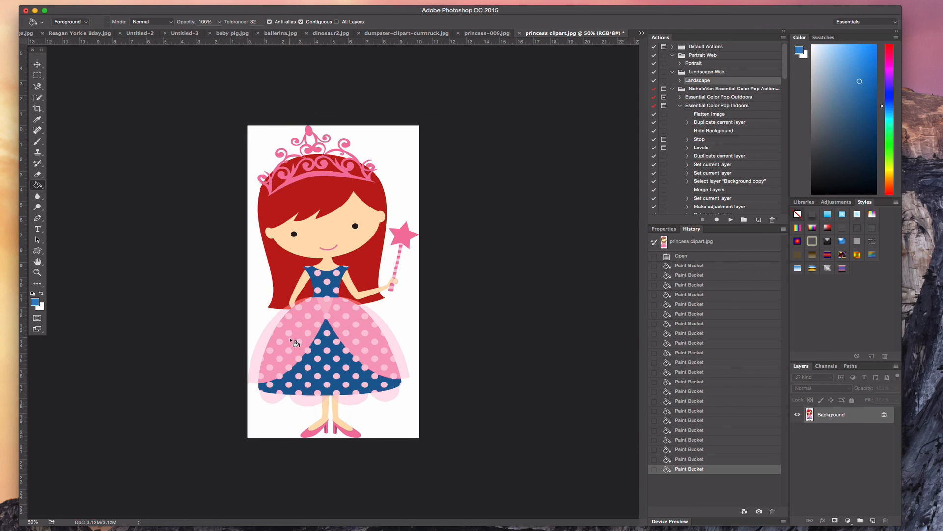
pyautogui.click(294, 343)
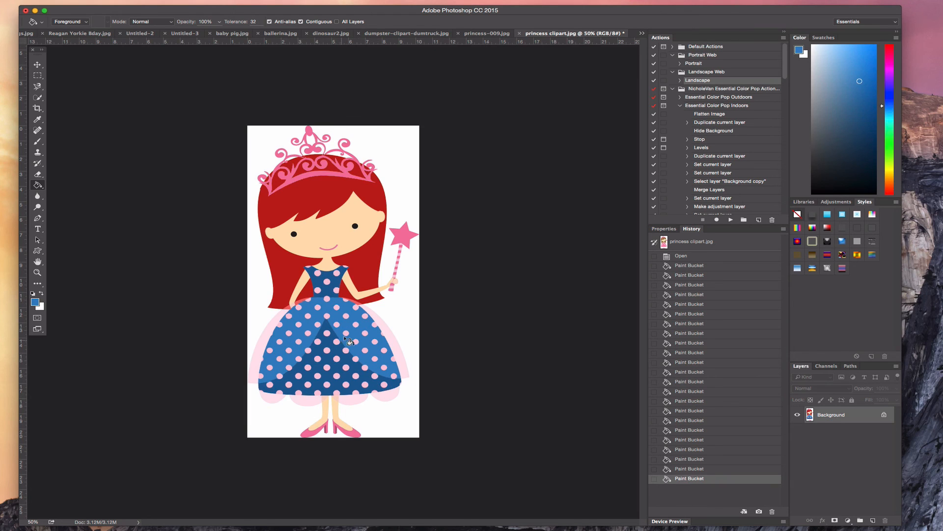
# Recolor the wand's star and the tiara with the same lighter blue
pyautogui.click(402, 236)
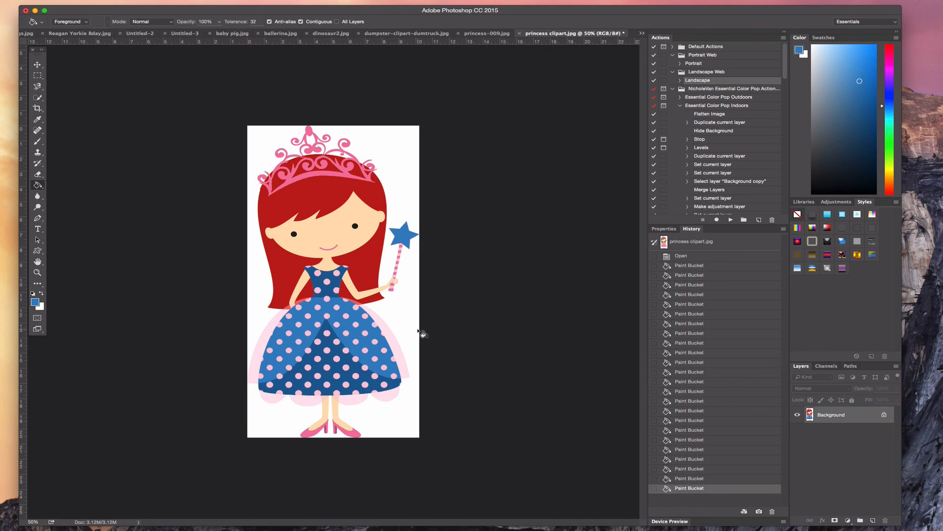
pyautogui.click(321, 176)
pyautogui.click(314, 148)
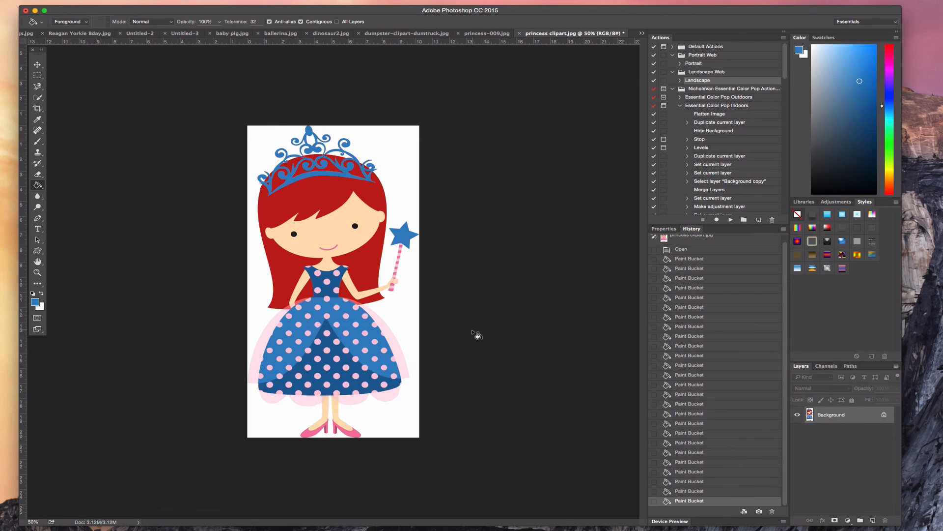
# Move the recolored princess into the Untitled-3 document and place it beside the green dump truck
pyautogui.click(38, 67)
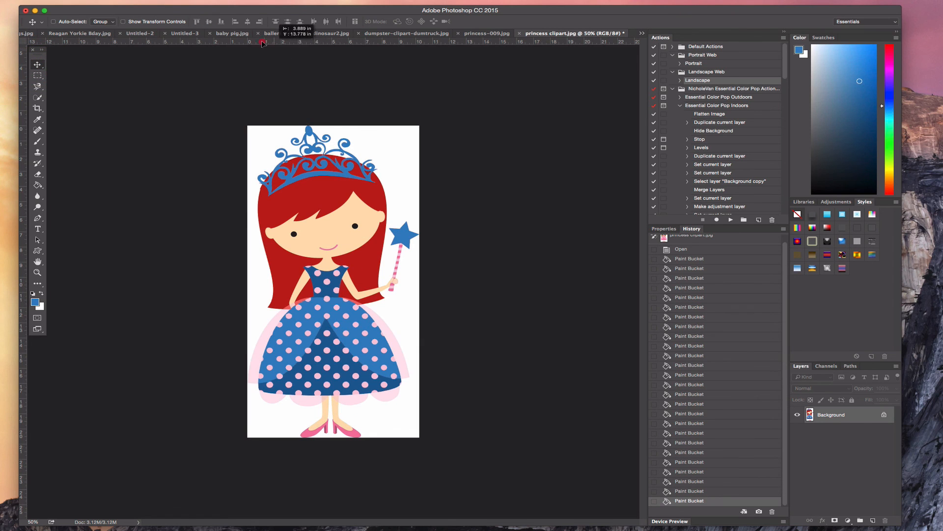
pyautogui.click(181, 34)
pyautogui.moveTo(181, 34); pyautogui.dragTo(208, 247)
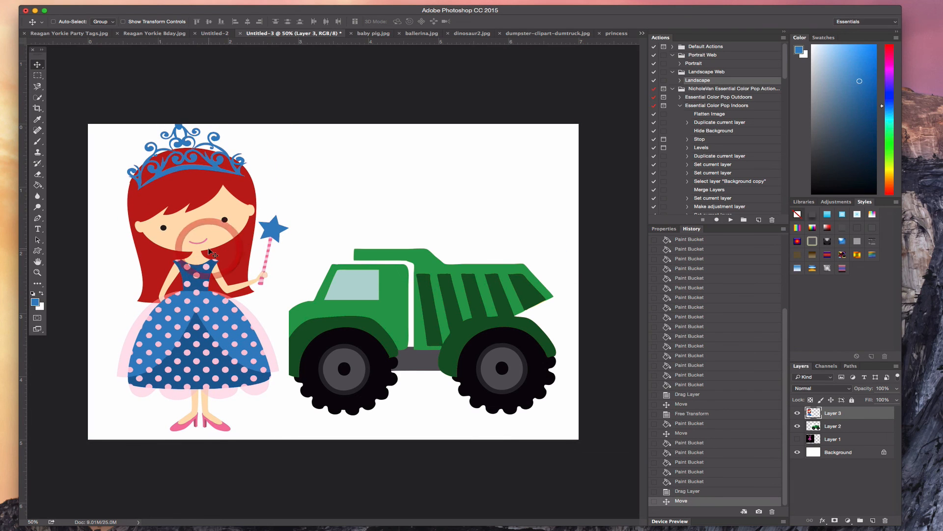
# Scale the princess down to about 91% and reposition her so she fits fully within the canvas beside the dump truck
pyautogui.press('super+t')
pyautogui.moveTo(117, 119); pyautogui.dragTo(132, 145)
pyautogui.moveTo(190, 210); pyautogui.dragTo(168, 205)
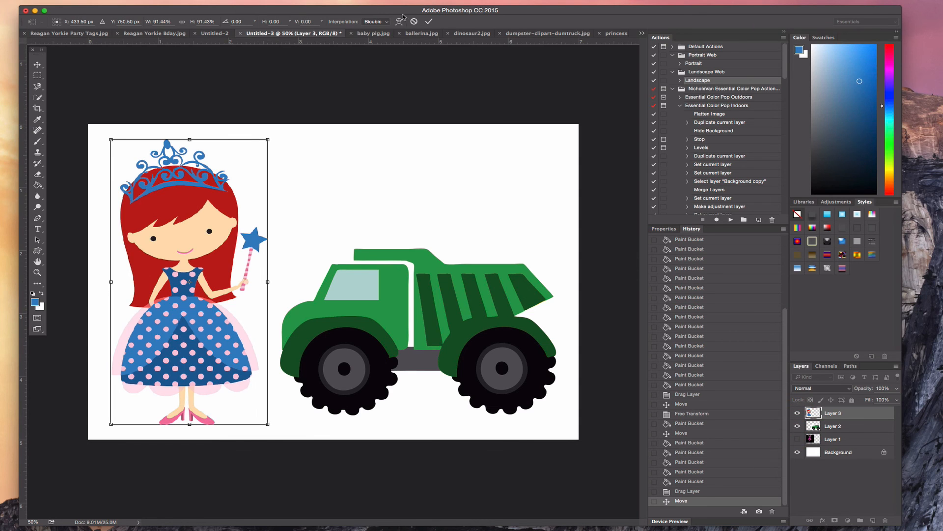
pyautogui.click(427, 21)
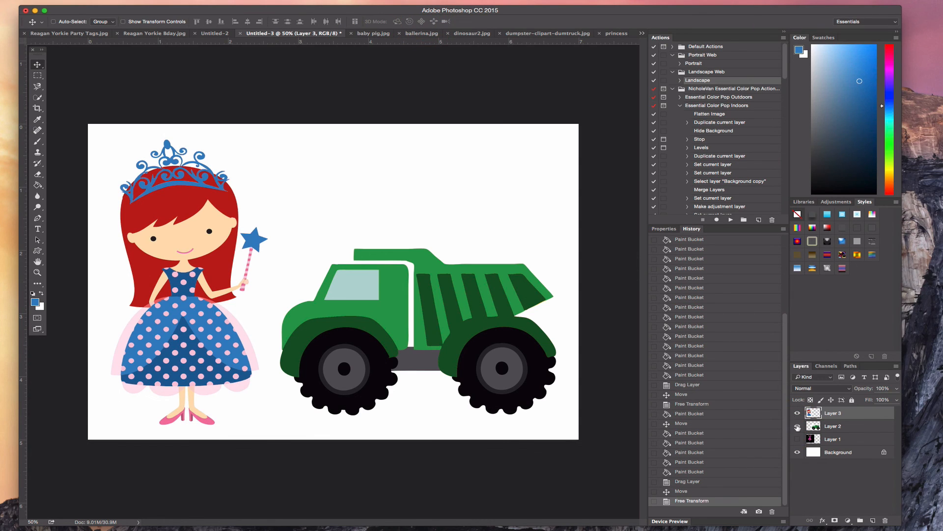
# Hide the dump truck layer and set the foreground color to the light gray bbbaba
pyautogui.click(797, 426)
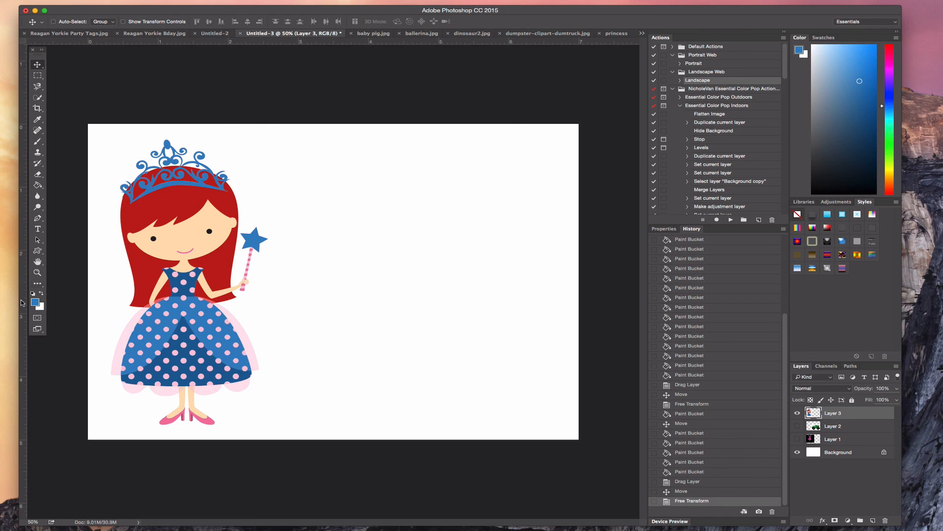
pyautogui.click(42, 293)
pyautogui.click(34, 301)
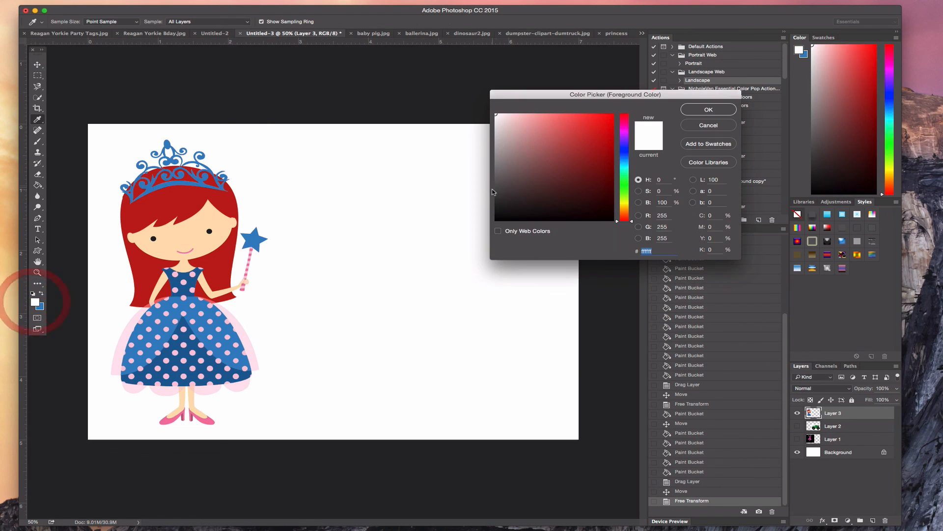
pyautogui.click(497, 158)
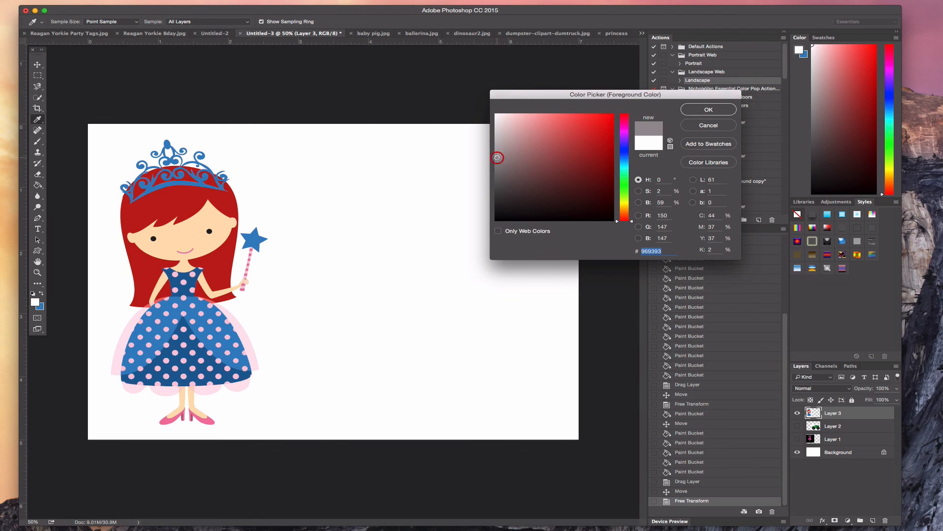
pyautogui.click(497, 143)
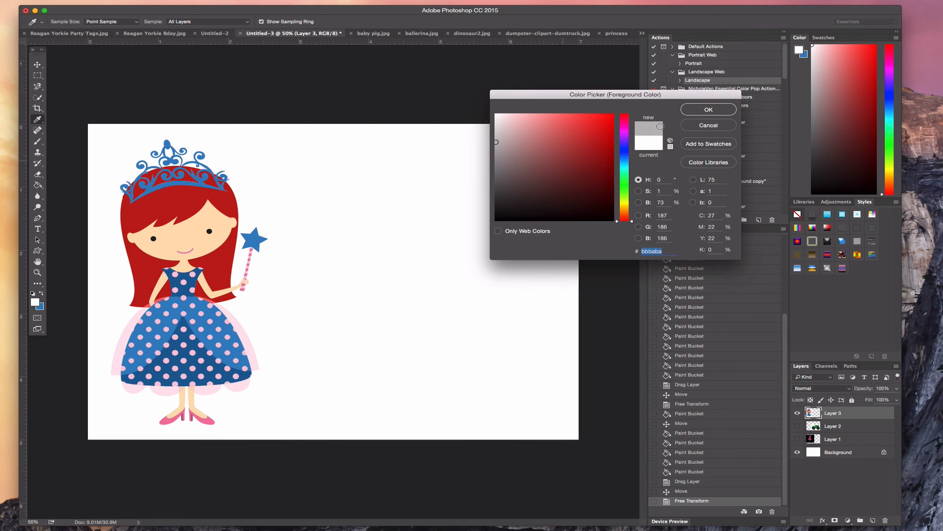
pyautogui.click(709, 110)
pyautogui.press('v')
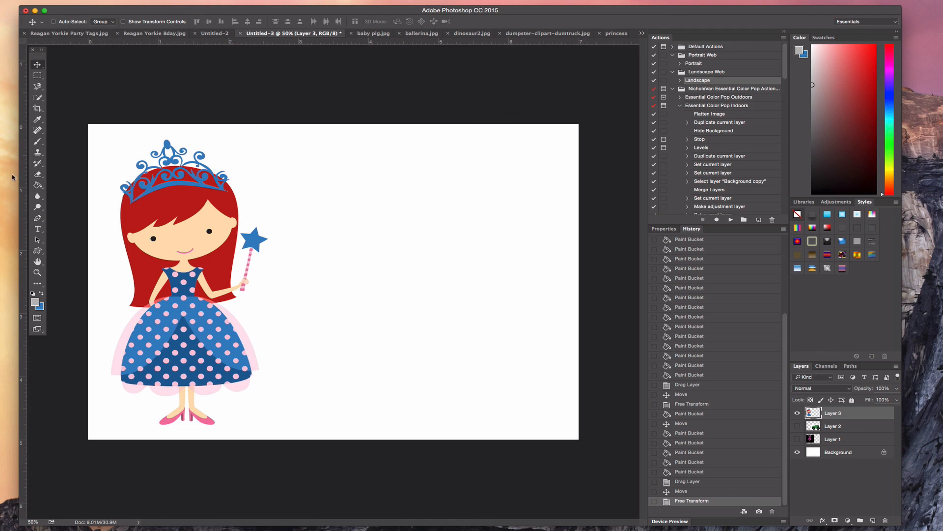
# Fill the Background layer with the light gray using the Paint Bucket
pyautogui.click(37, 185)
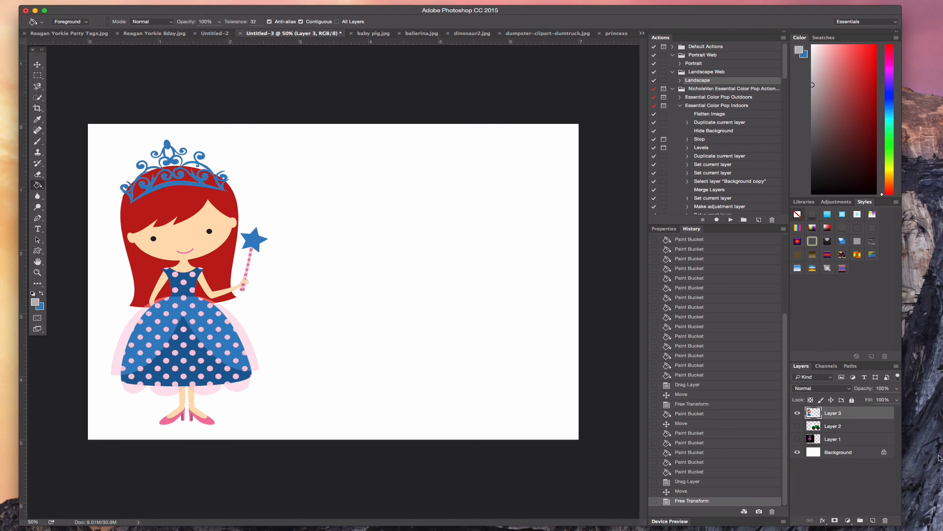
pyautogui.click(848, 451)
pyautogui.click(470, 252)
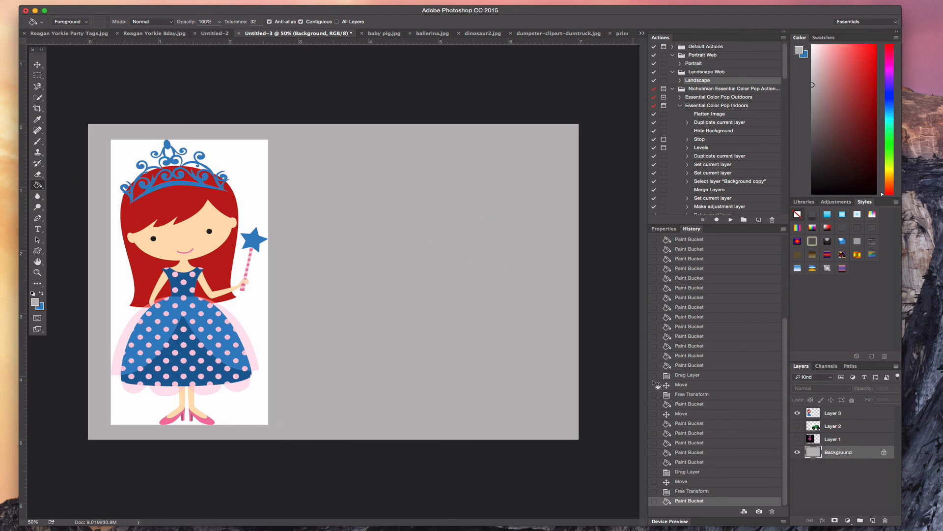
# Fill the white areas around the princess and between her legs on Layer 3 with the same light gray
pyautogui.click(843, 414)
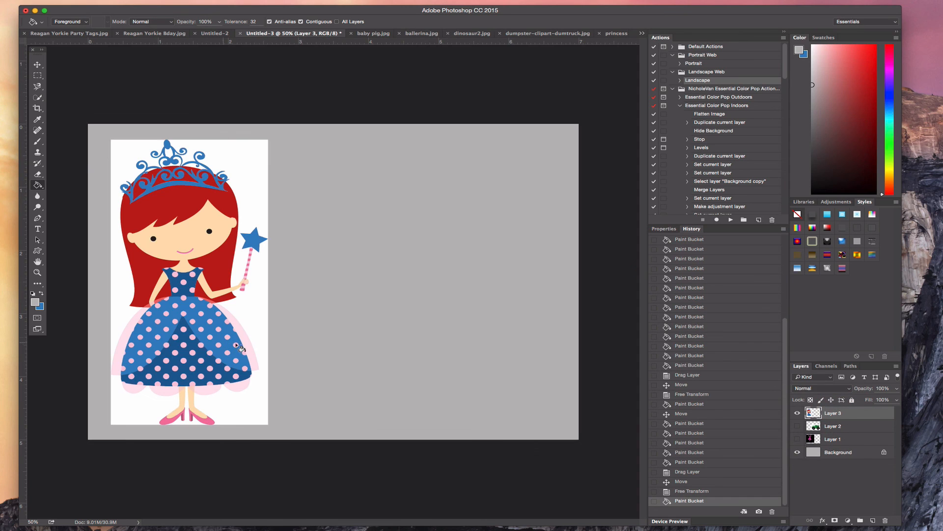
pyautogui.click(258, 312)
pyautogui.click(254, 205)
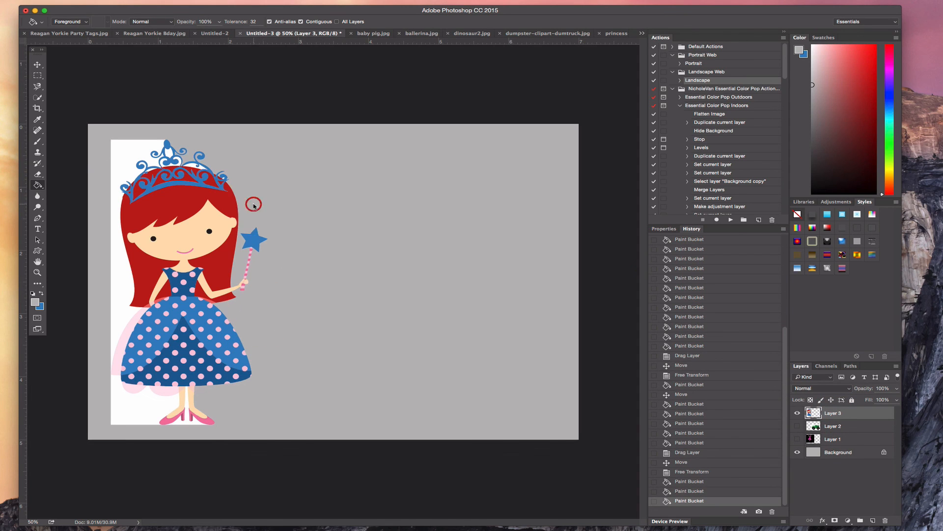
pyautogui.click(133, 143)
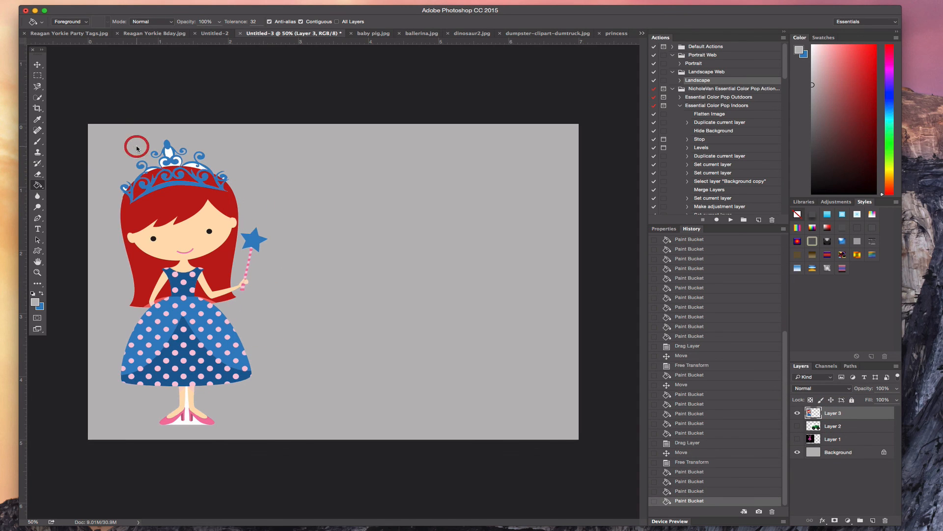
pyautogui.click(191, 418)
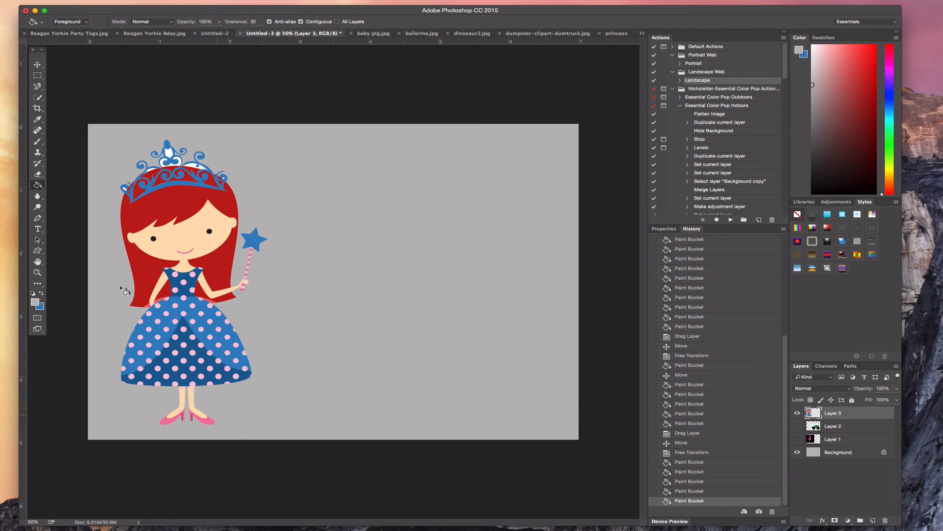
# Fill the white gaps enclosed by the princess's tiara with the light gray
pyautogui.click(176, 159)
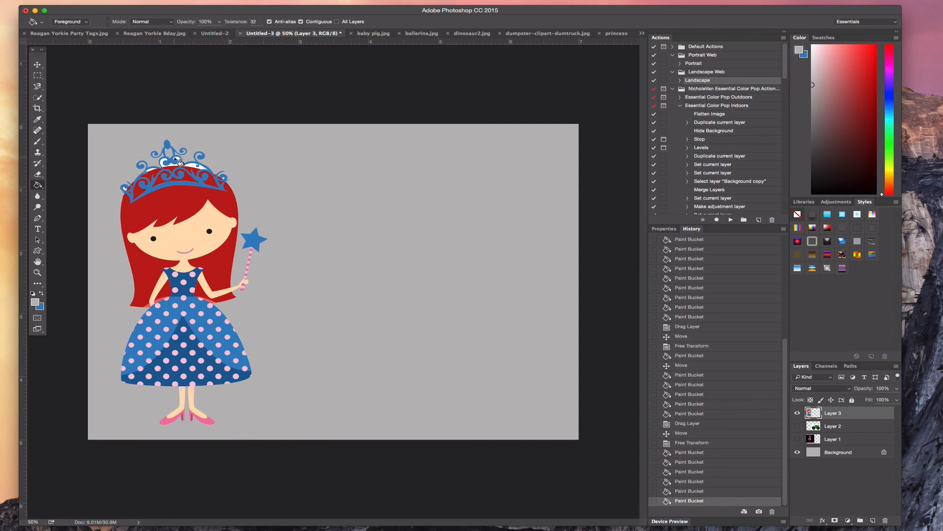
pyautogui.click(186, 166)
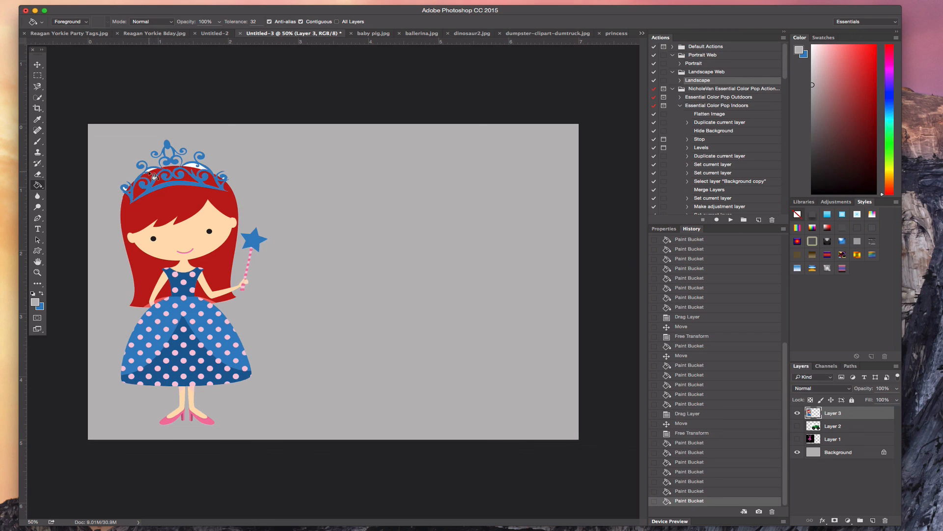
pyautogui.click(148, 169)
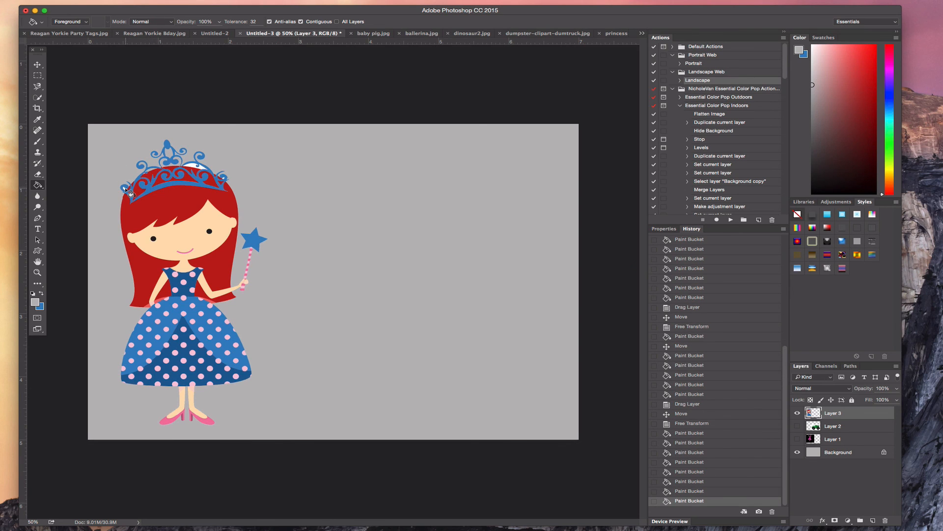
pyautogui.click(127, 192)
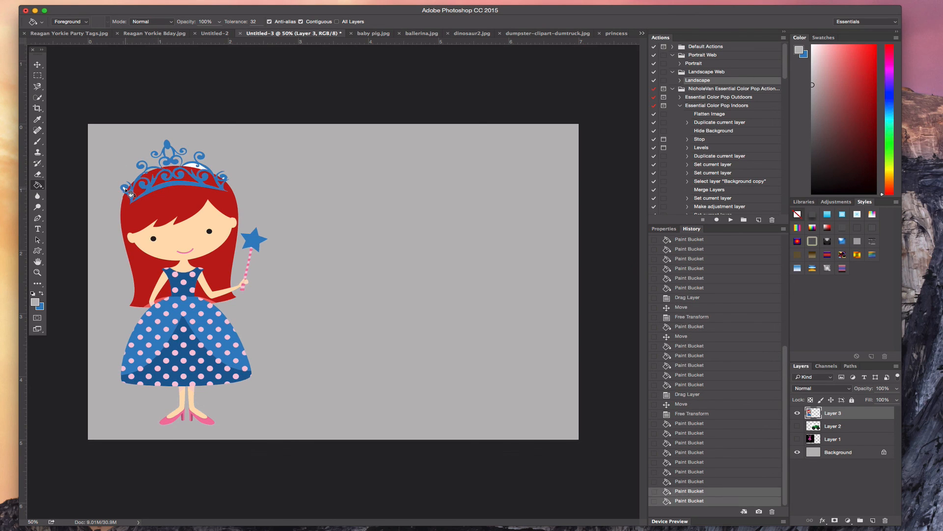
pyautogui.click(199, 167)
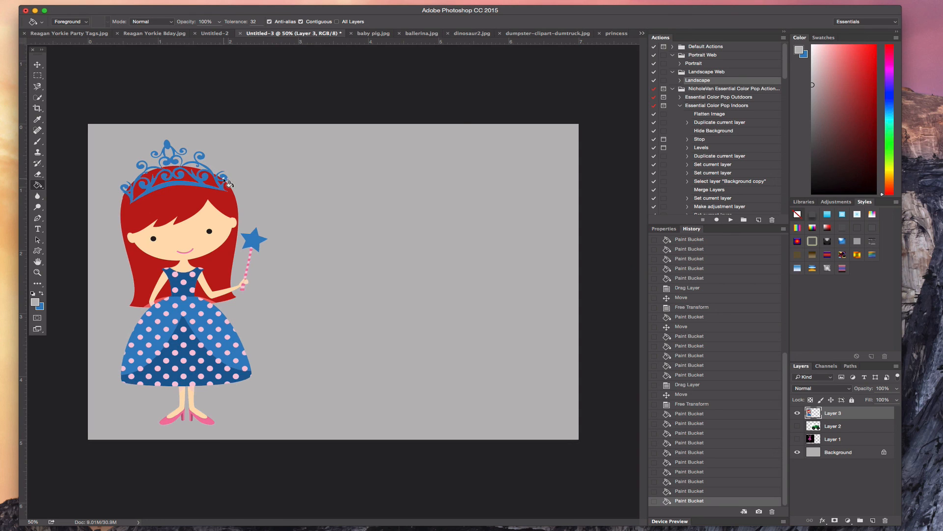
pyautogui.click(223, 180)
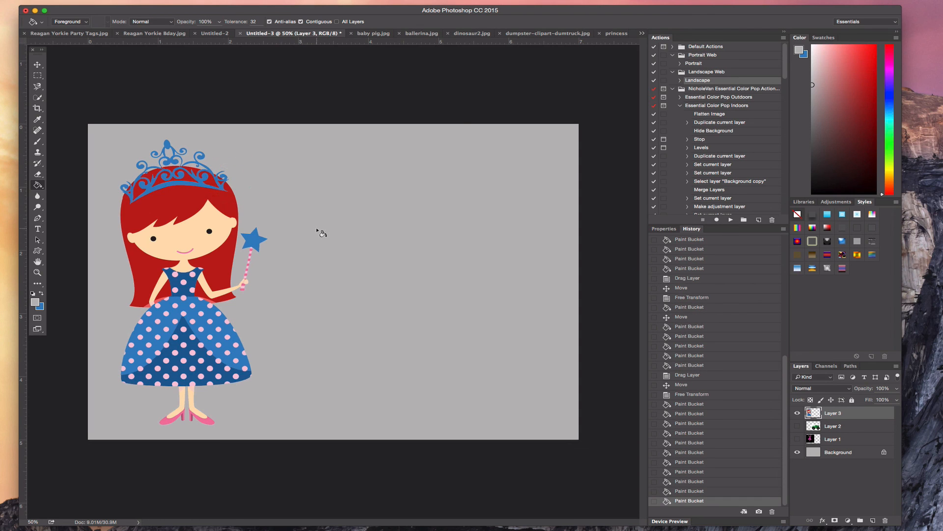
# Fill the small leftover white speck between the tiara's left curl and the hair with the light gray
pyautogui.press('super+plus')
pyautogui.press('super+plus')
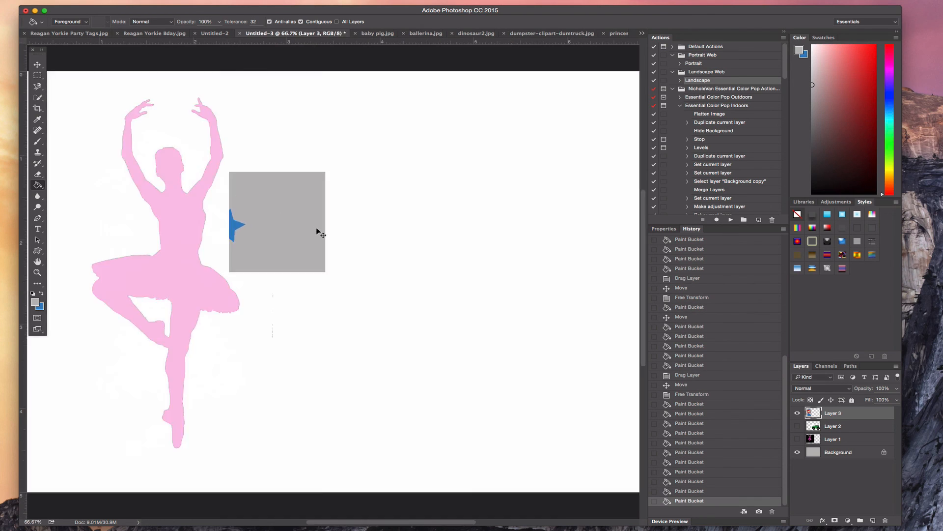
pyautogui.moveTo(415, 522); pyautogui.dragTo(340, 523)
pyautogui.scroll(3, 338, 433)
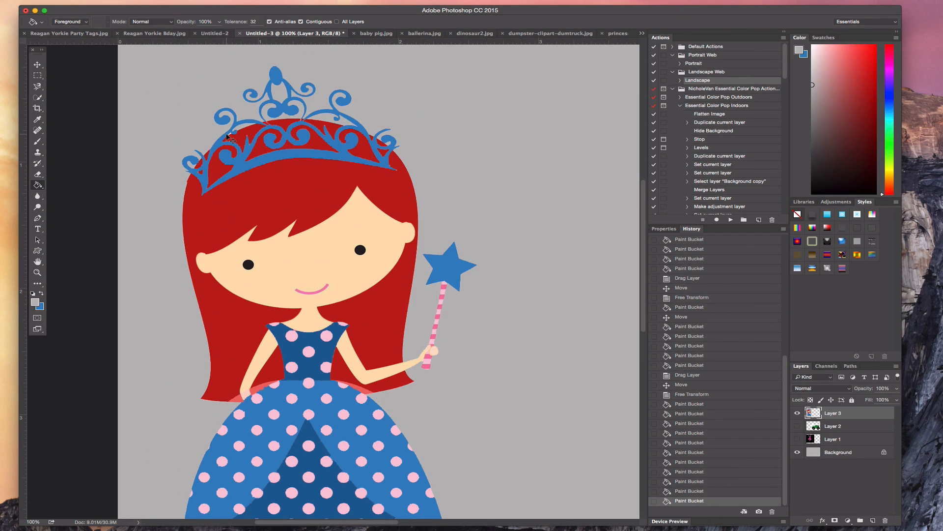
pyautogui.press('super+plus')
pyautogui.press('super+plus')
pyautogui.scroll(3, 222, 226)
pyautogui.scroll(3, 222, 237)
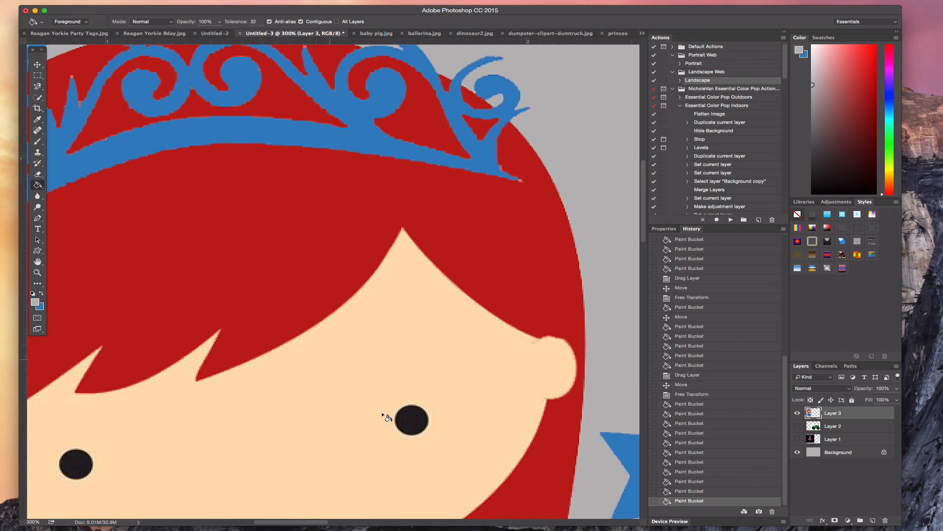
pyautogui.moveTo(285, 523); pyautogui.dragTo(254, 524)
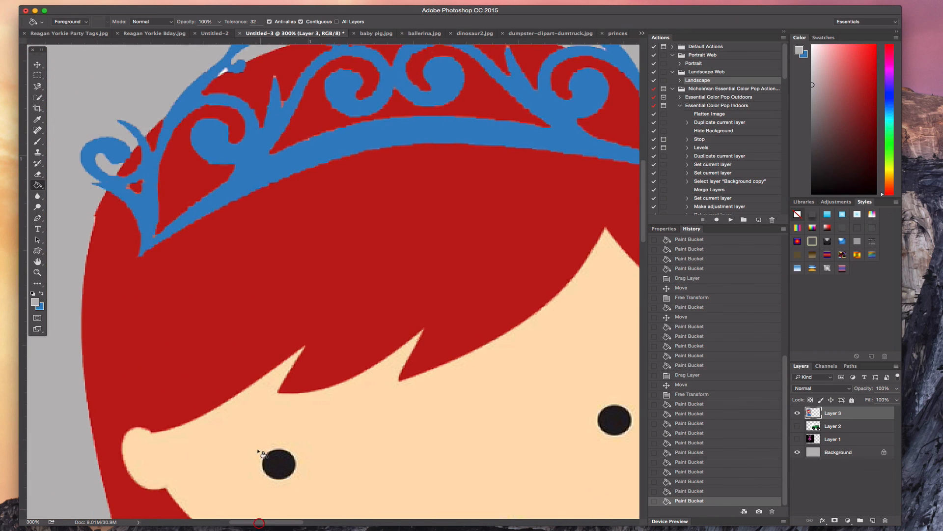
pyautogui.scroll(6, 252, 427)
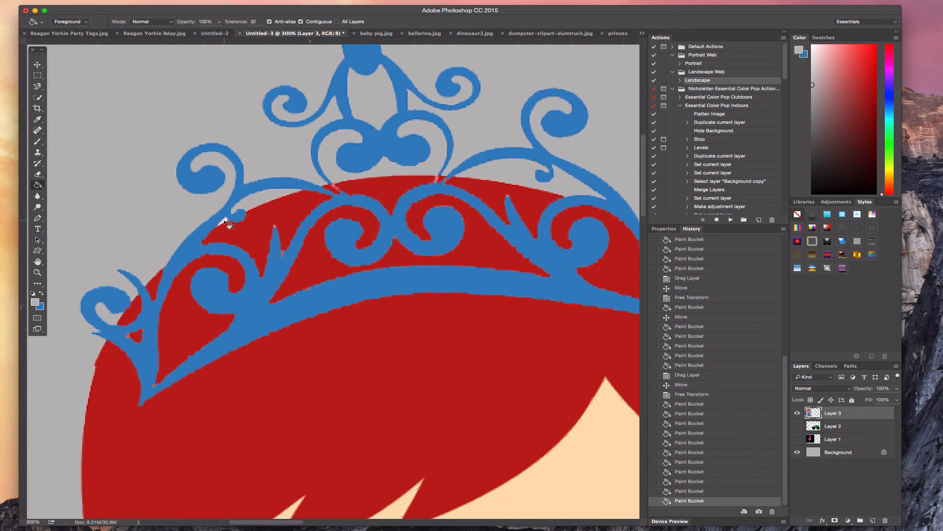
pyautogui.click(223, 219)
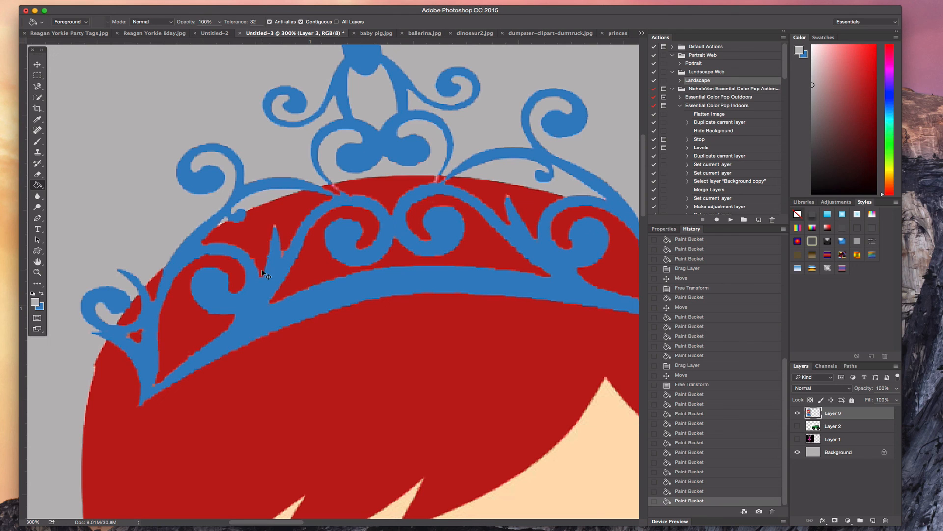
pyautogui.press('super+minus')
pyautogui.press('super+minus')
pyautogui.press('super+minus')
pyautogui.press('super+minus')
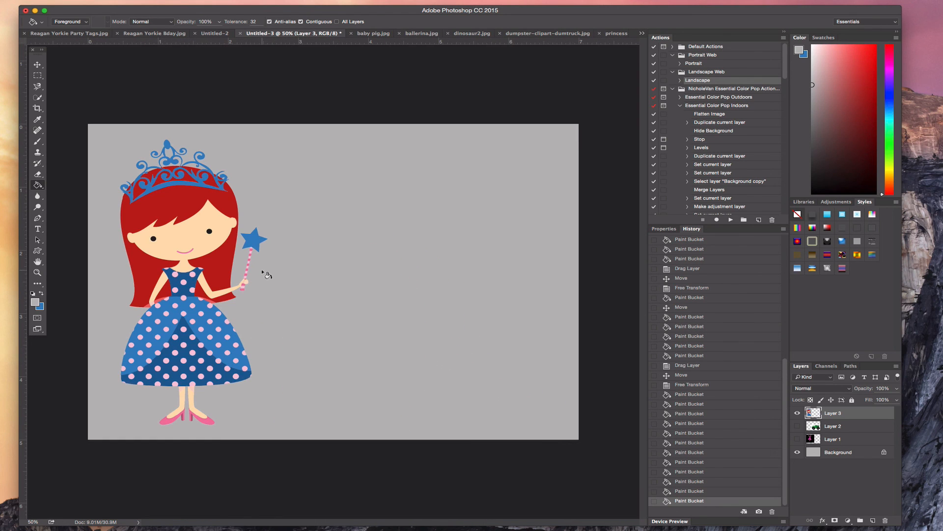